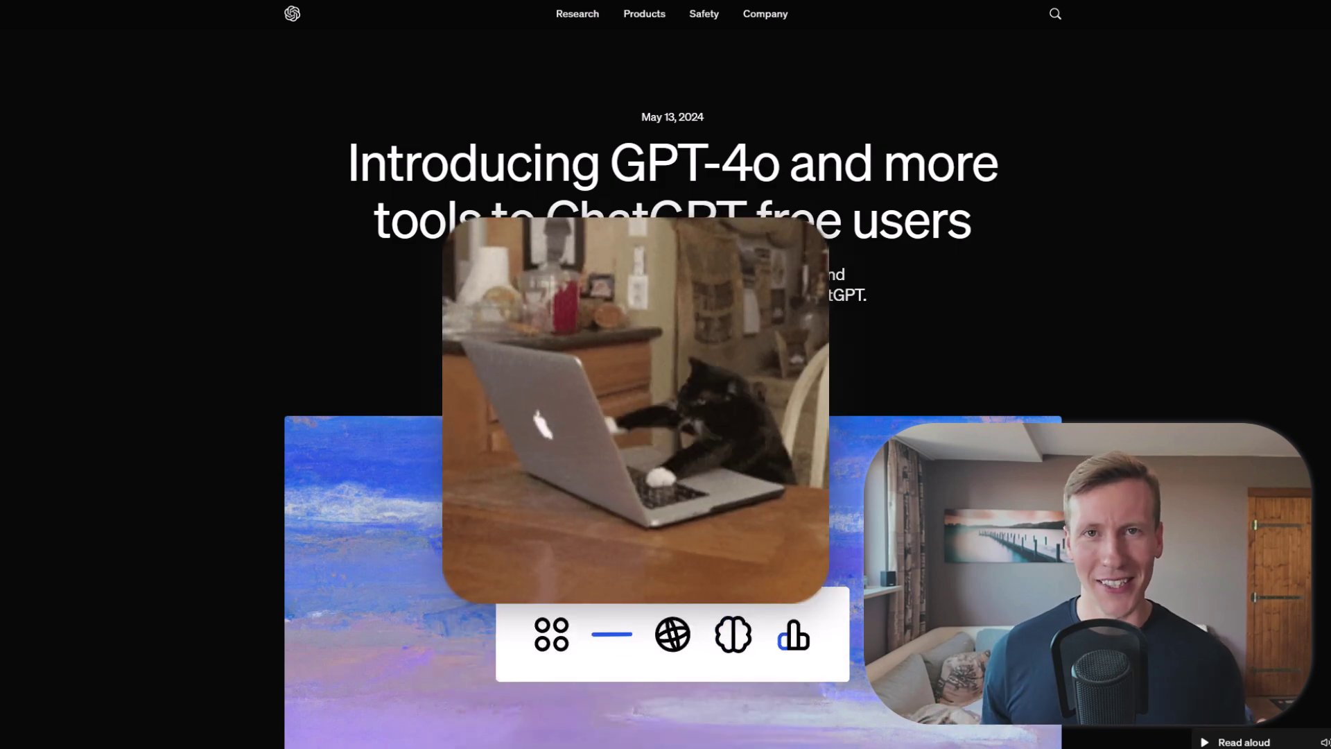
# Scroll down the Data folder and open Tokyo_Sales_2022-2023.xlsx in Excel
pyautogui.scroll(-6, 672, 409)
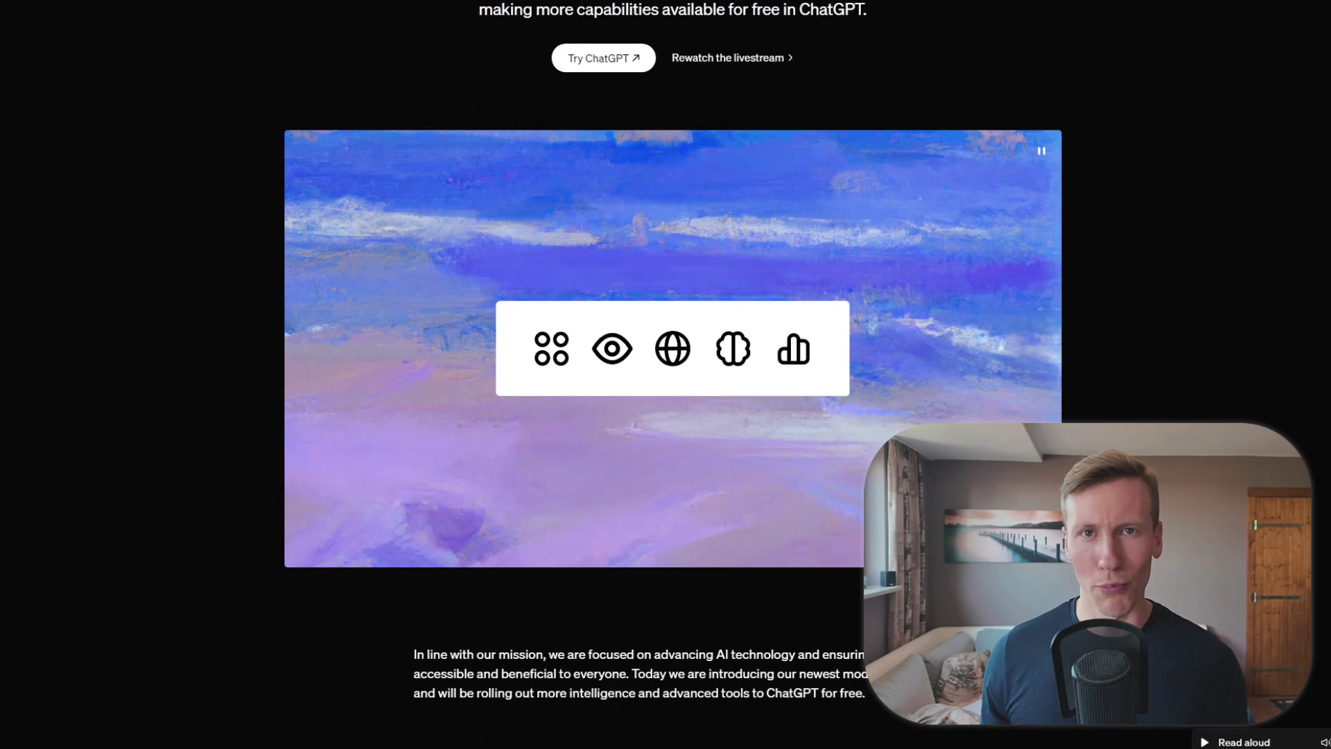
pyautogui.scroll(-5, 672, 409)
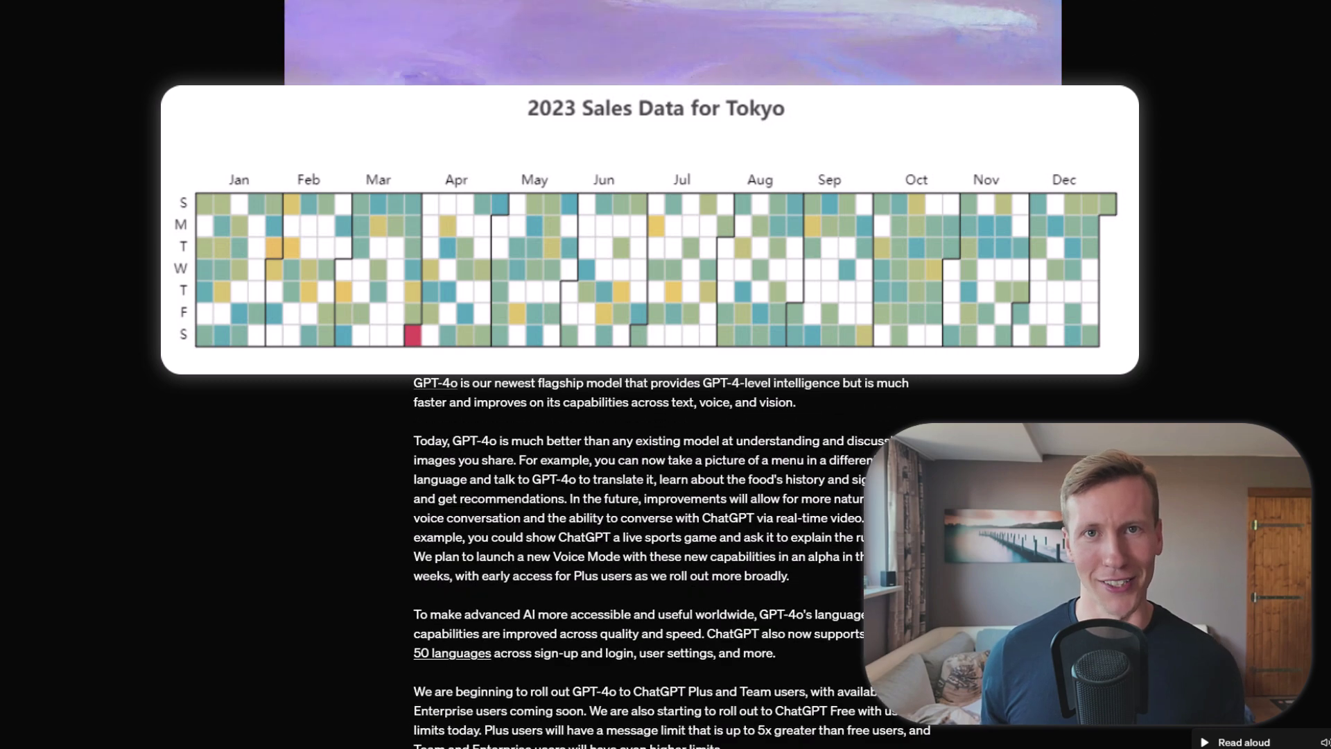
pyautogui.scroll(-4, 673, 409)
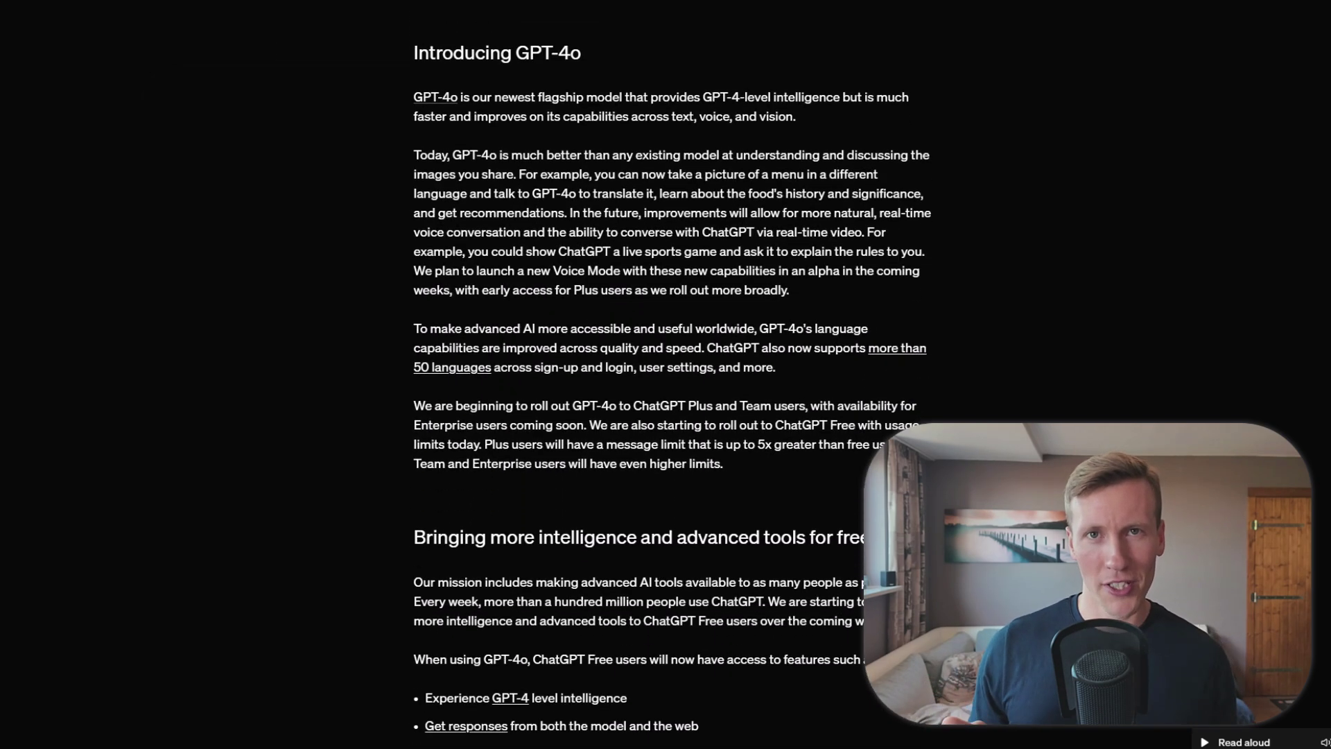
pyautogui.scroll(-2, 673, 374)
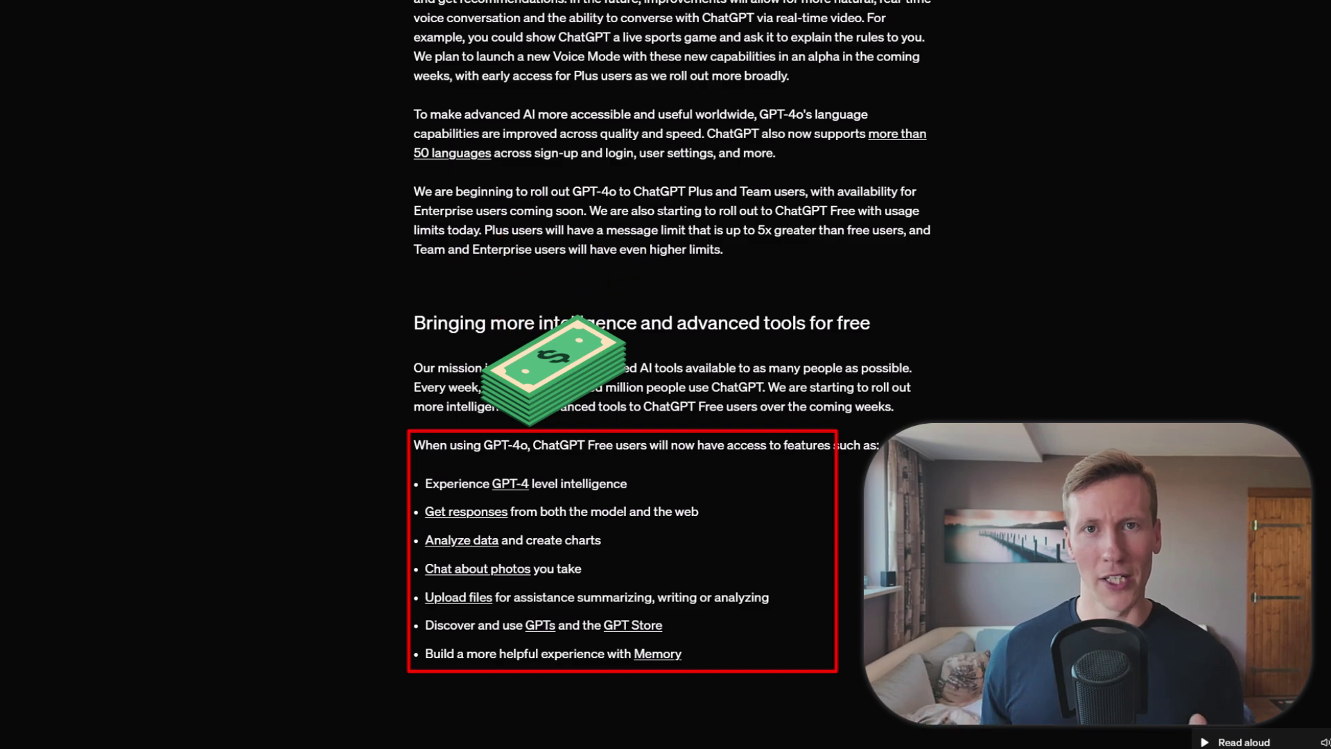
pyautogui.scroll(-9, 666, 374)
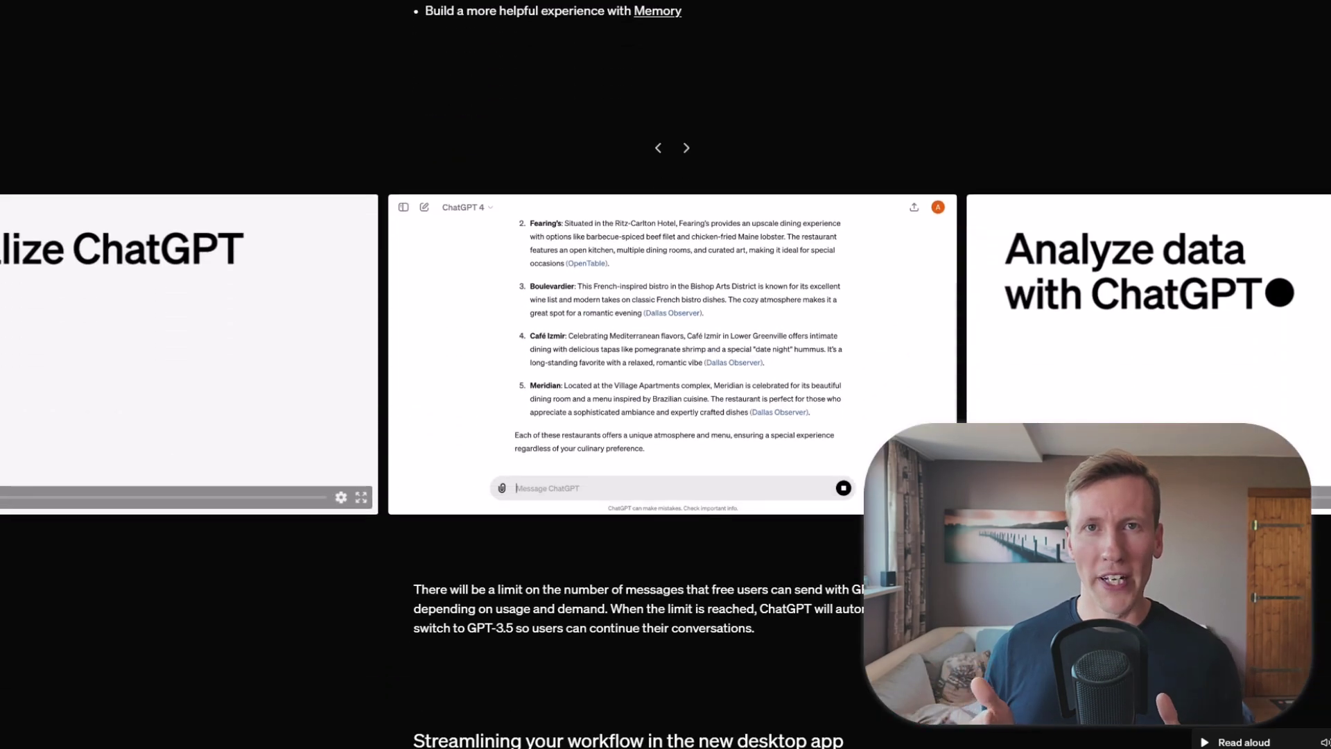
pyautogui.scroll(-9, 666, 374)
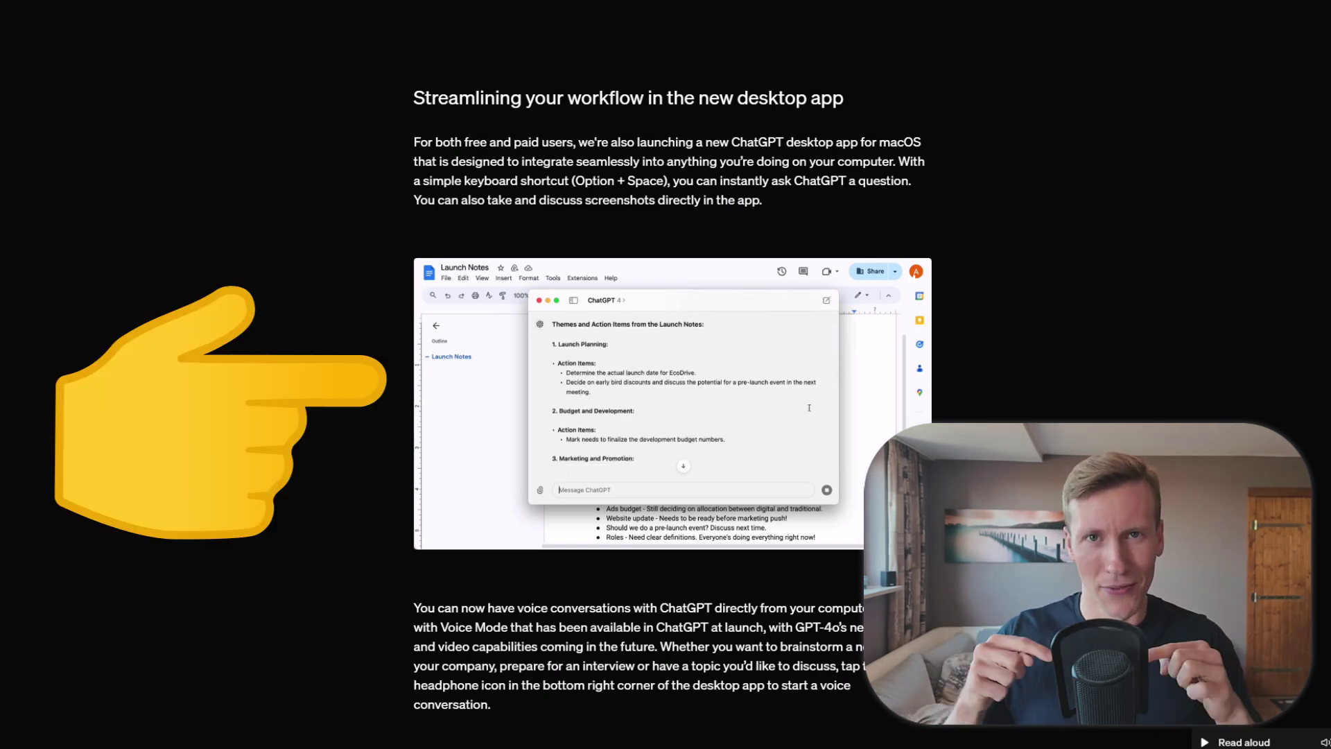
pyautogui.scroll(-7, 671, 394)
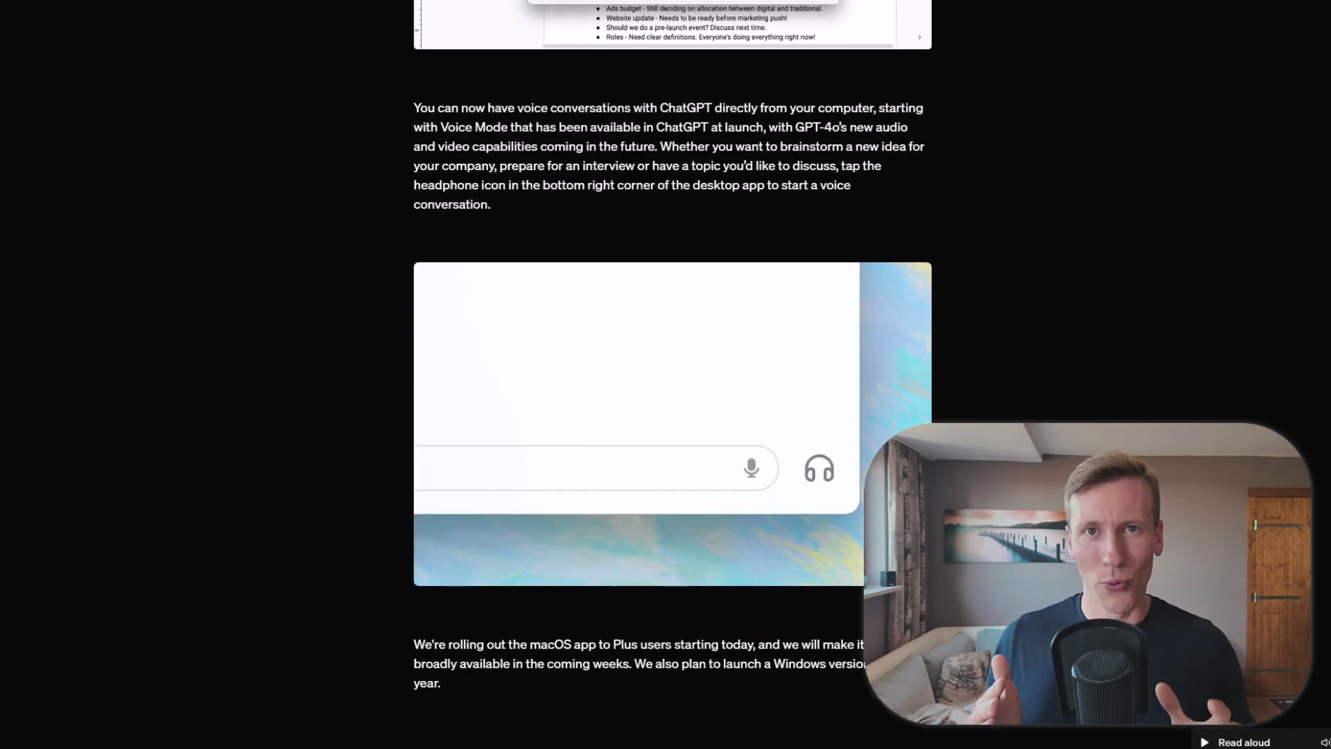
pyautogui.scroll(-6, 672, 374)
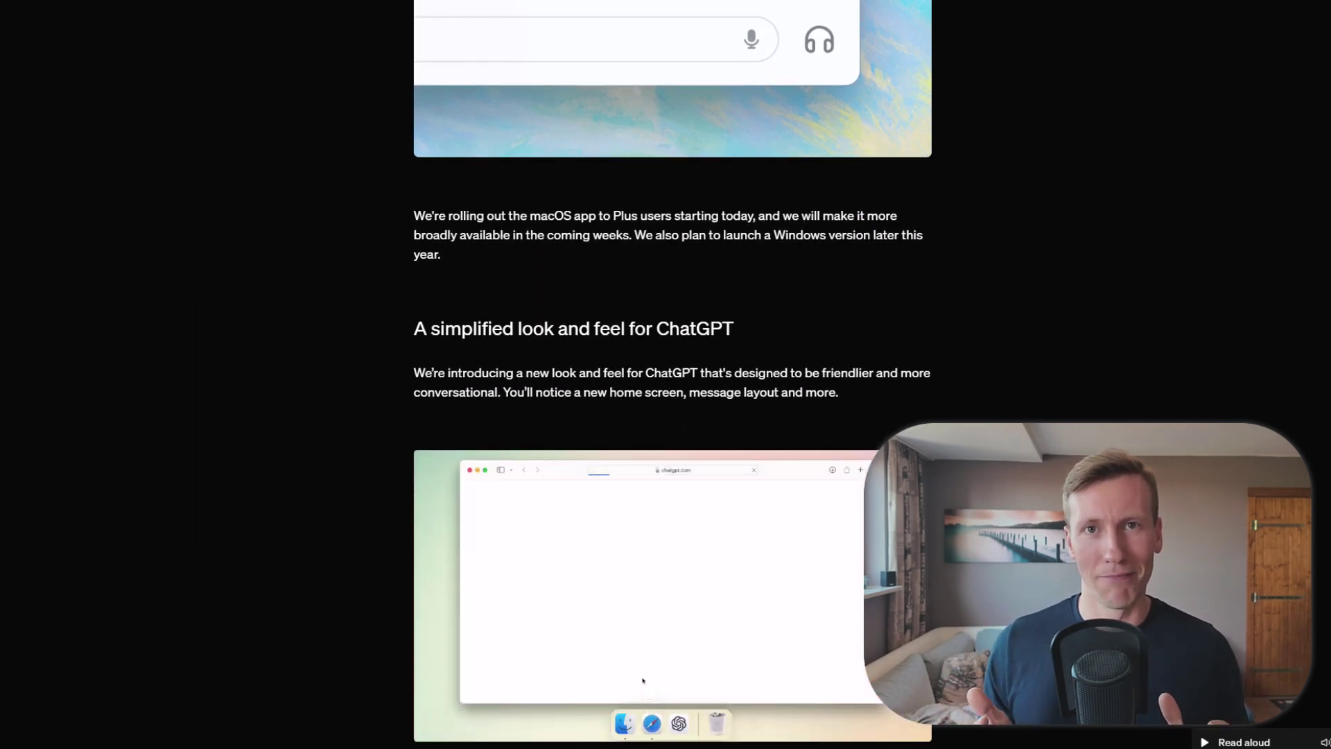
pyautogui.scroll(-1, 672, 375)
pyautogui.scroll(-1, 672, 375)
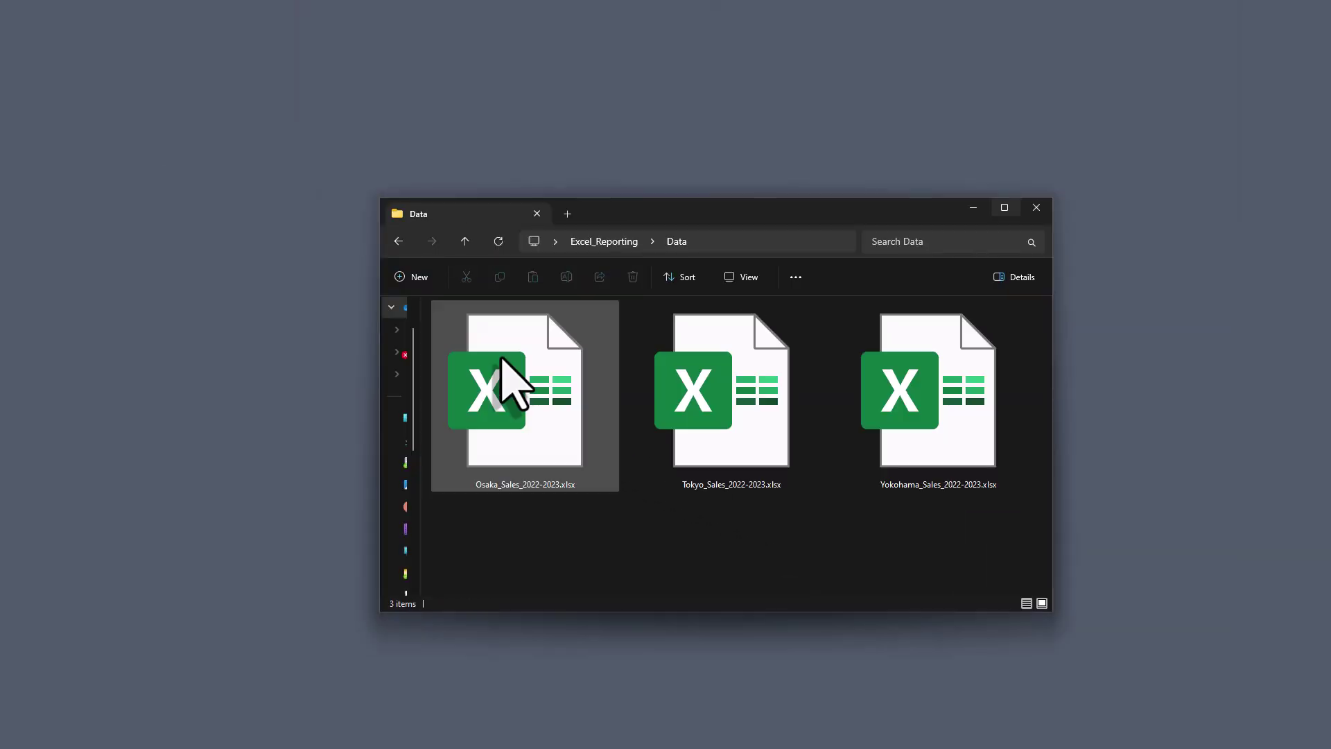
pyautogui.doubleClick(708, 403)
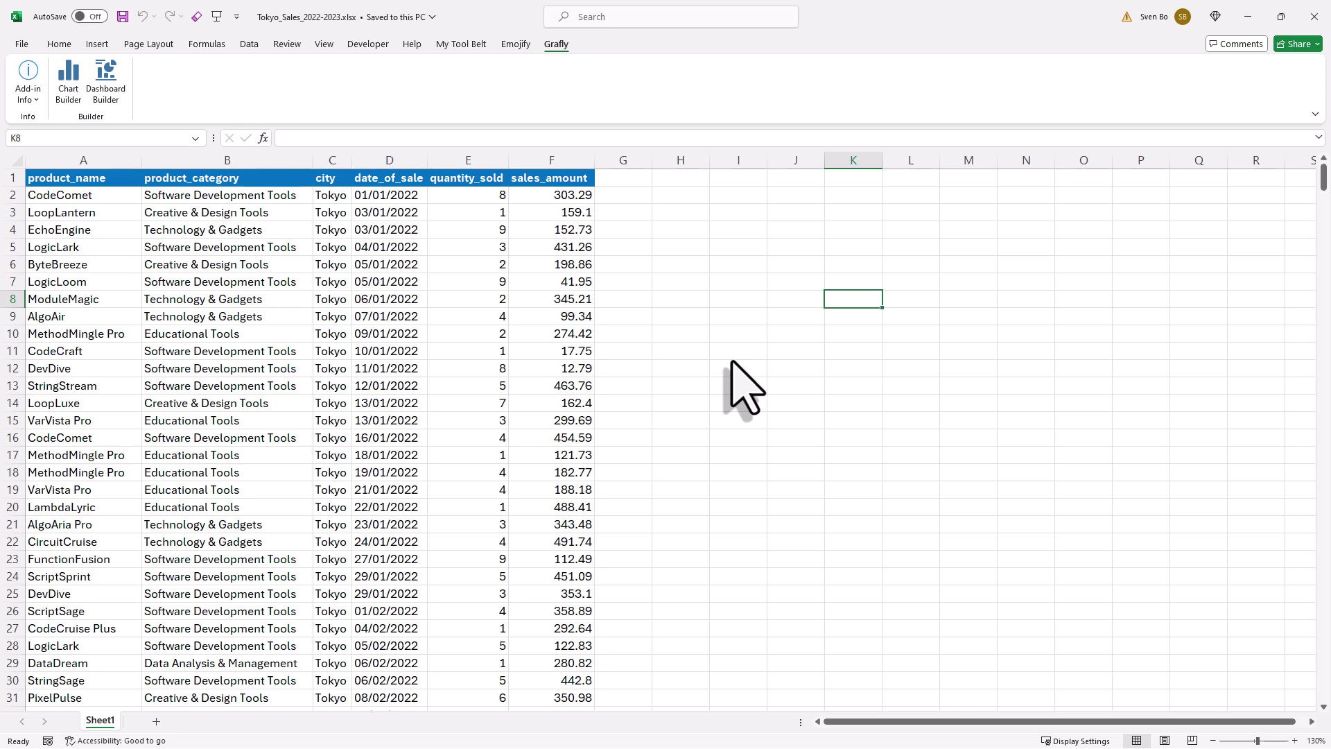
# Capture and copy an 852 x 484 Snagit image of the Tokyo table's header and top rows
pyautogui.press('Print')
pyautogui.moveTo(3, 157); pyautogui.dragTo(594, 492)
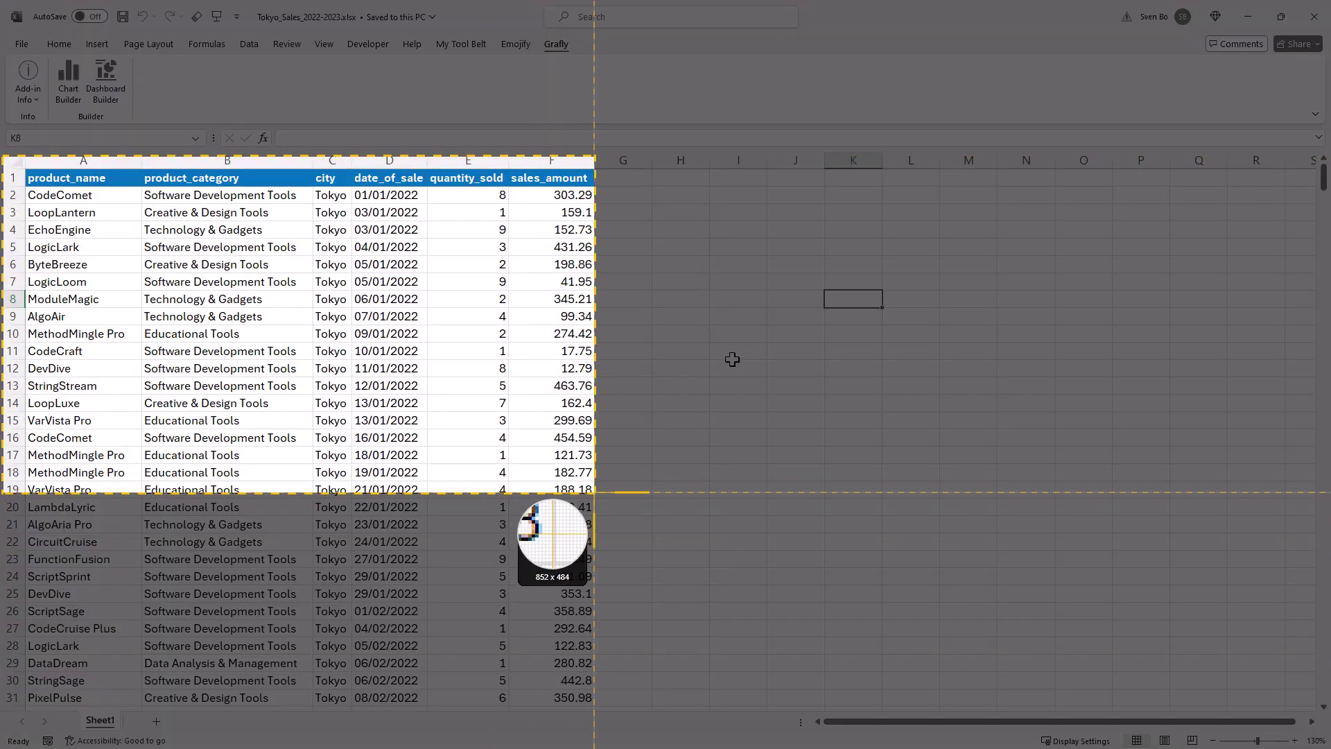
pyautogui.click(154, 524)
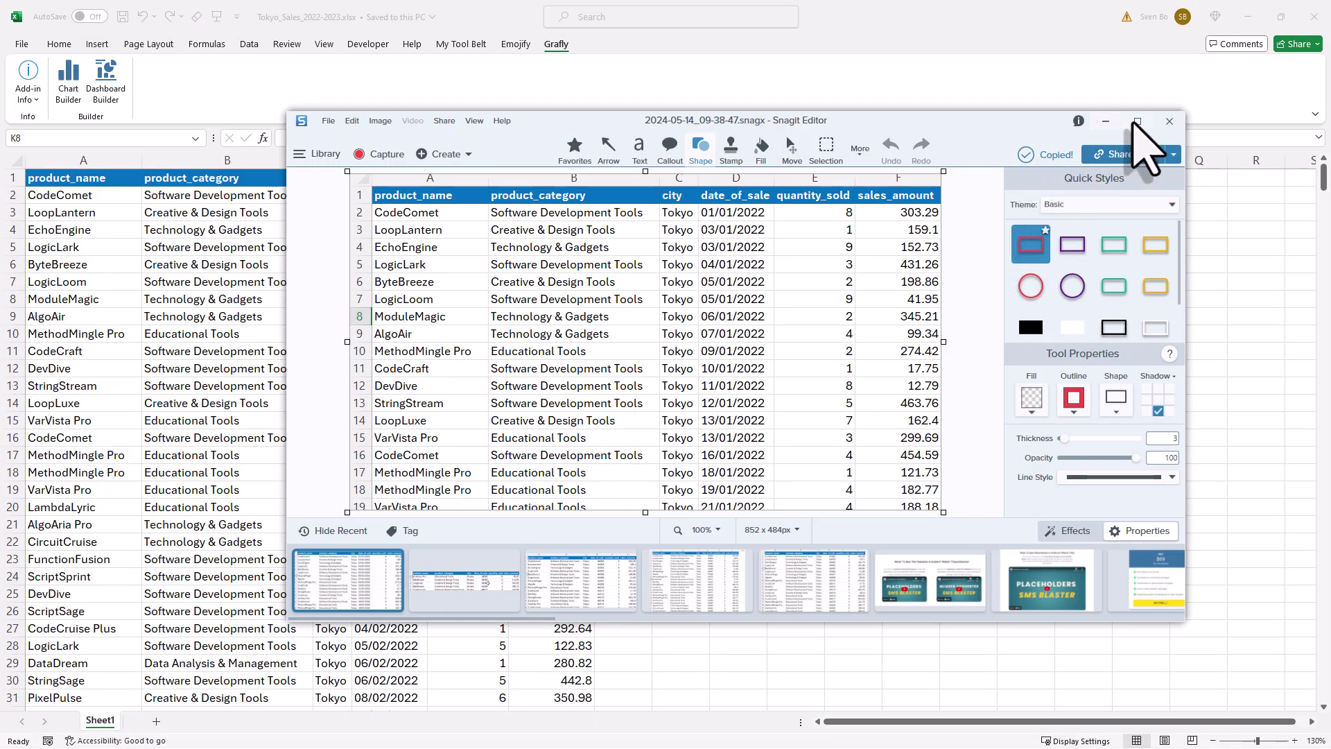
pyautogui.click(1167, 122)
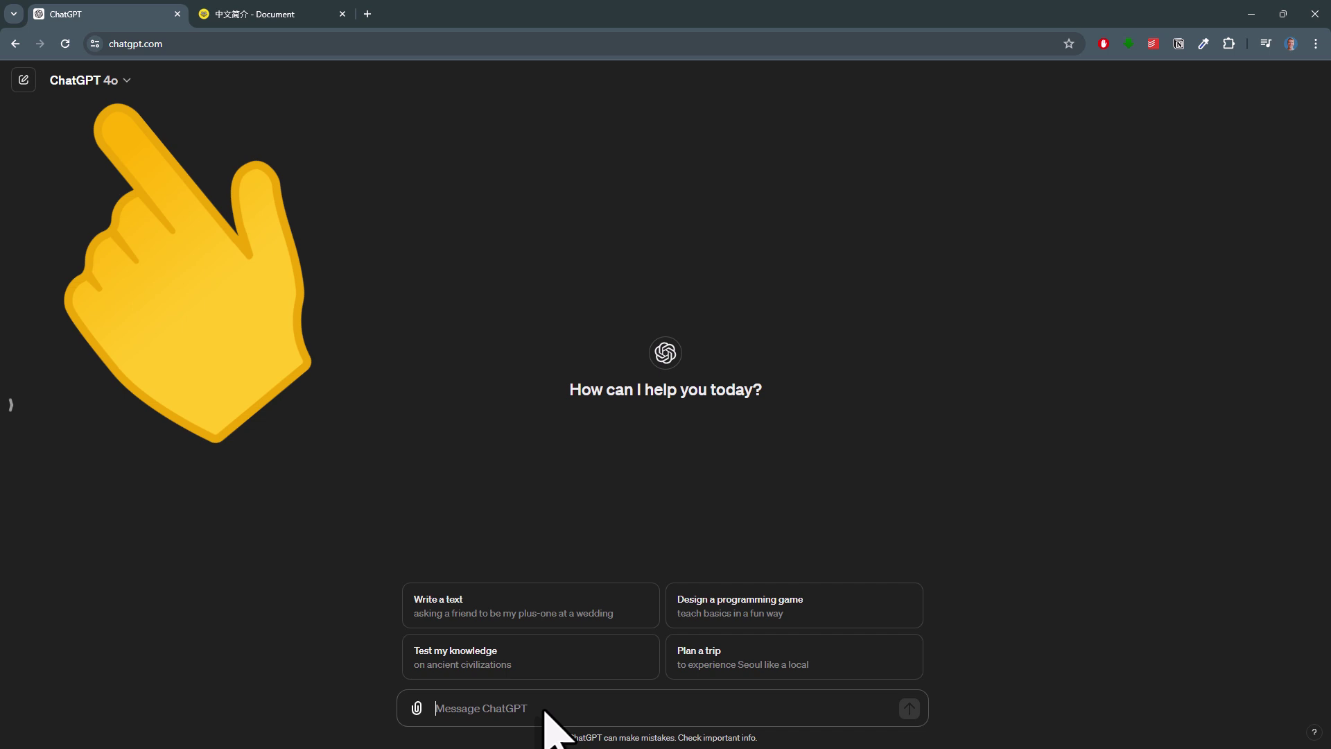
# Send the pasted table screenshot with a prompt to merge the data folder's workbooks into one file
pyautogui.hotkey('ctrl', 'v')
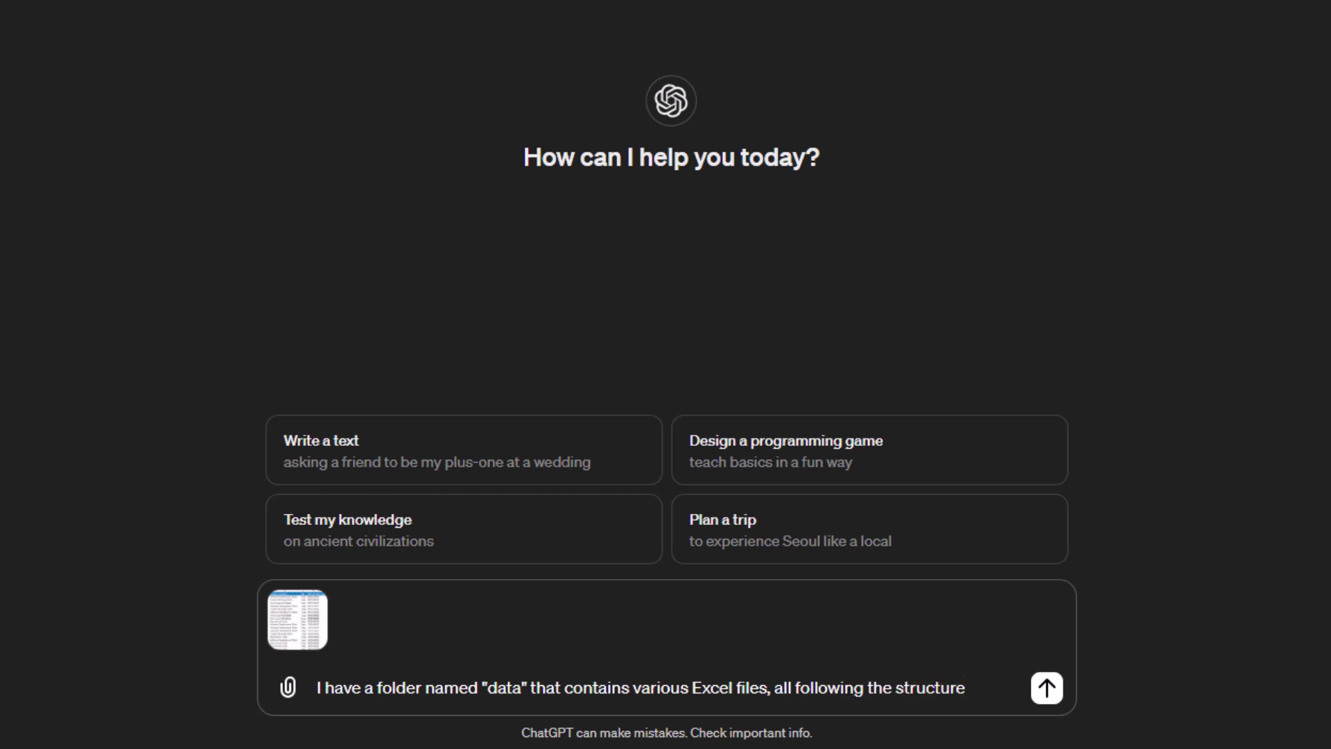
pyautogui.write('in the attached image. I need to merge the data from these files into a single Excel')
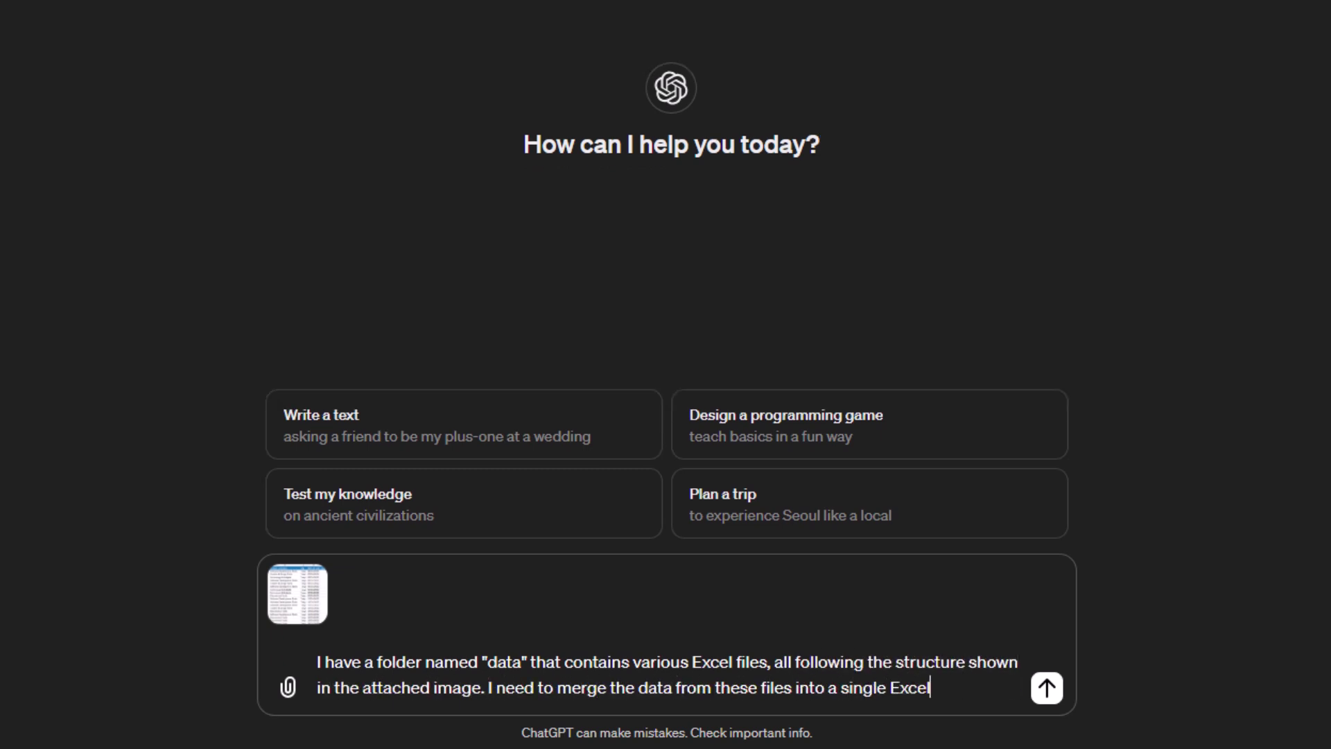
pyautogui.write(' workbook and save it outside the "data" folder')
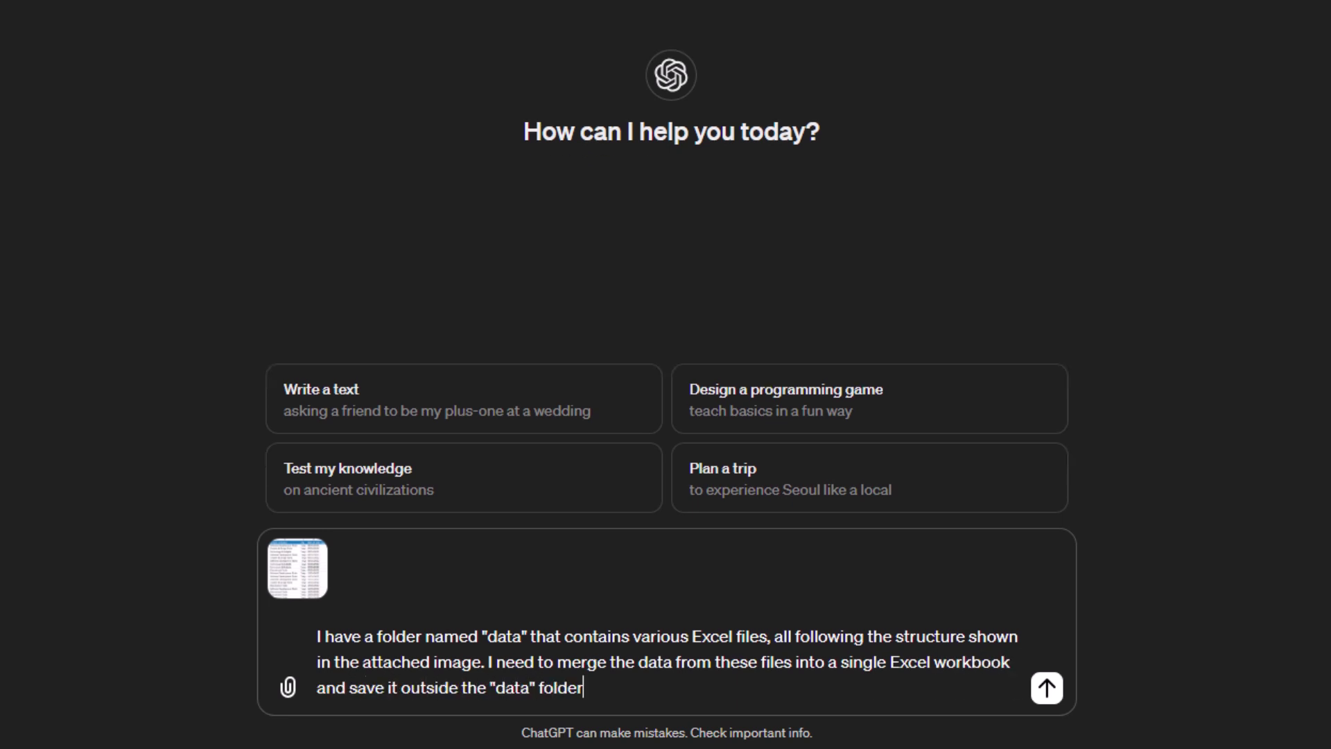
pyautogui.press('Return')
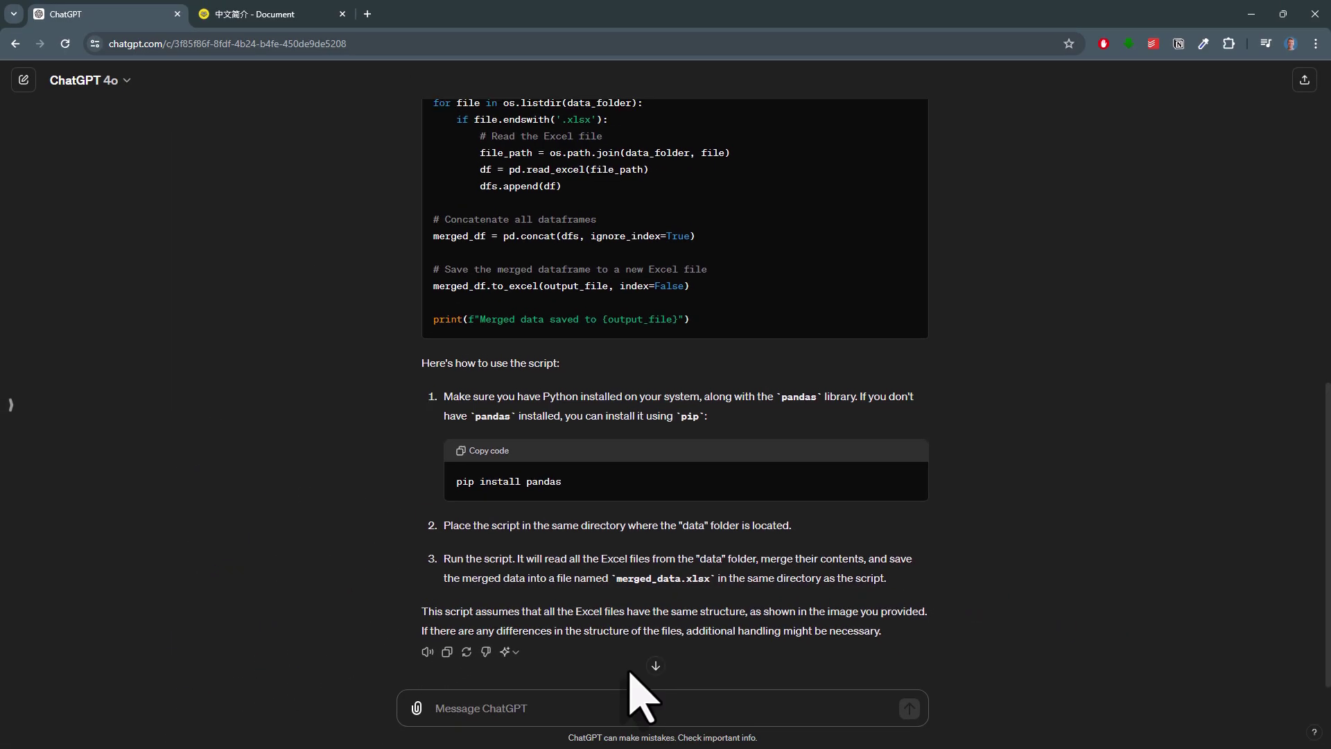
# Scroll up to the start of ChatGPT's pandas merge script
pyautogui.scroll(5, 629, 673)
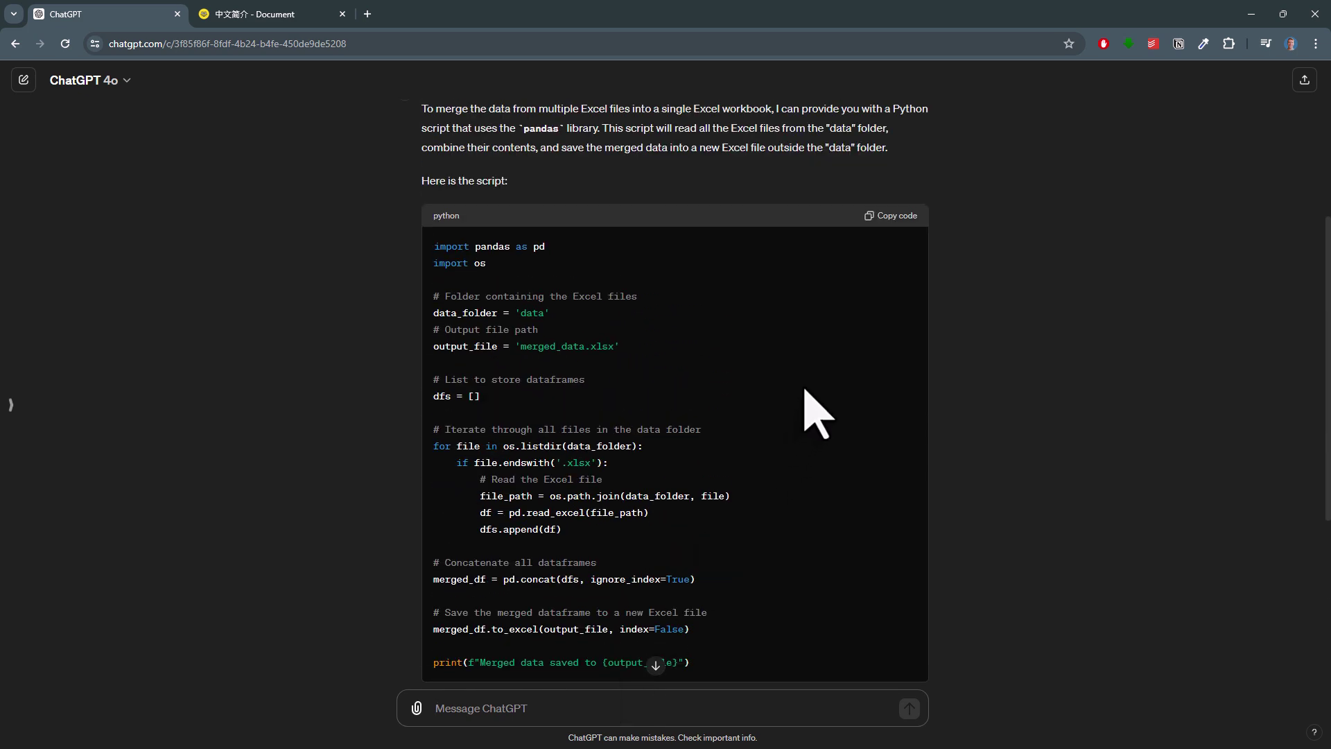
# Copy the generated script and open the Excel_Reporting folder in VS Code
pyautogui.click(894, 217)
pyautogui.click(1252, 14)
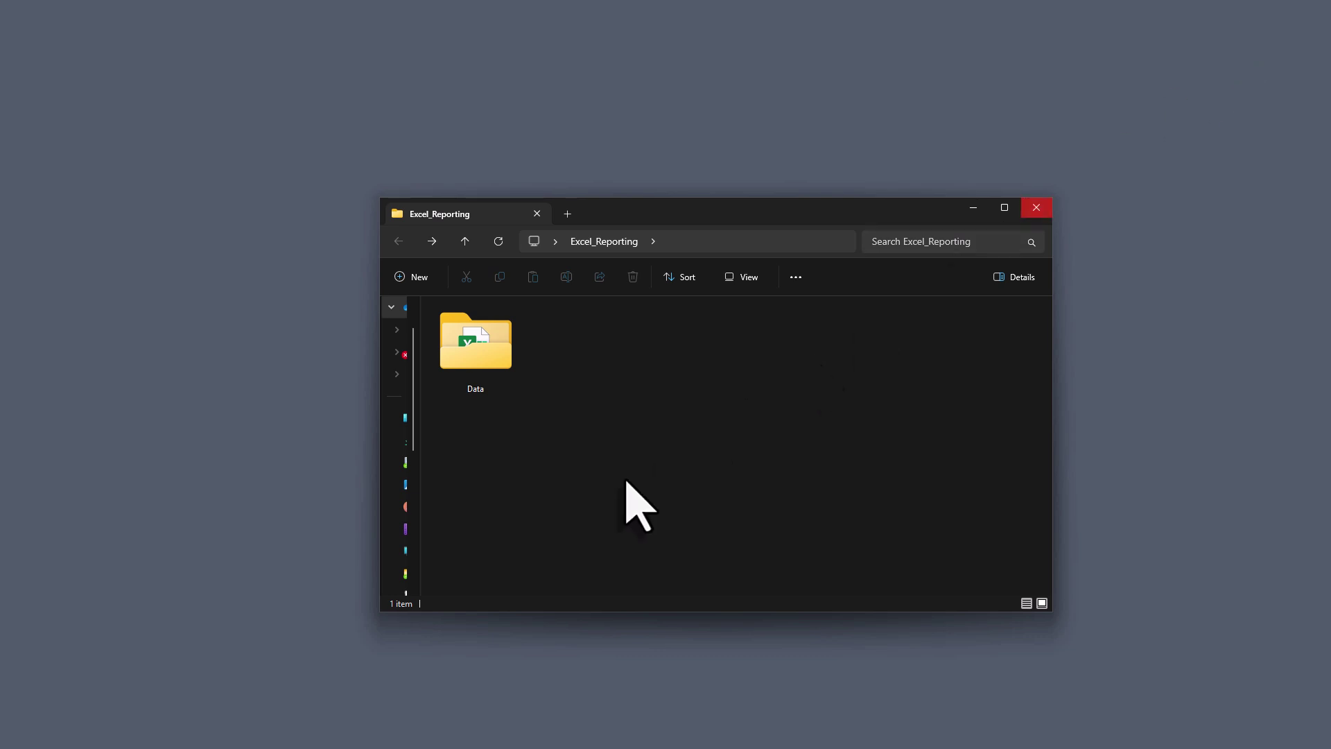
pyautogui.rightClick(626, 479)
pyautogui.click(746, 666)
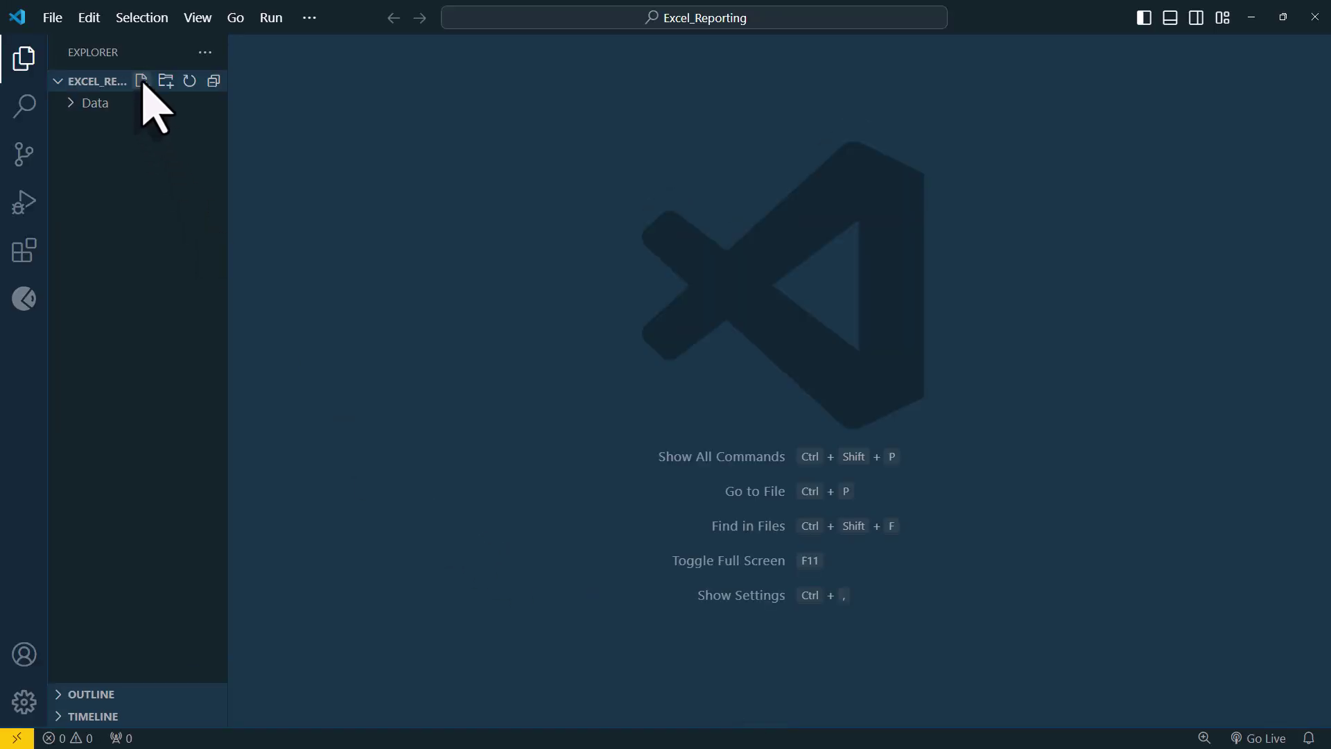
# Create merge_data.py containing the pasted script and run it
pyautogui.click(142, 81)
pyautogui.write('merge_data.py')
pyautogui.press('Return')
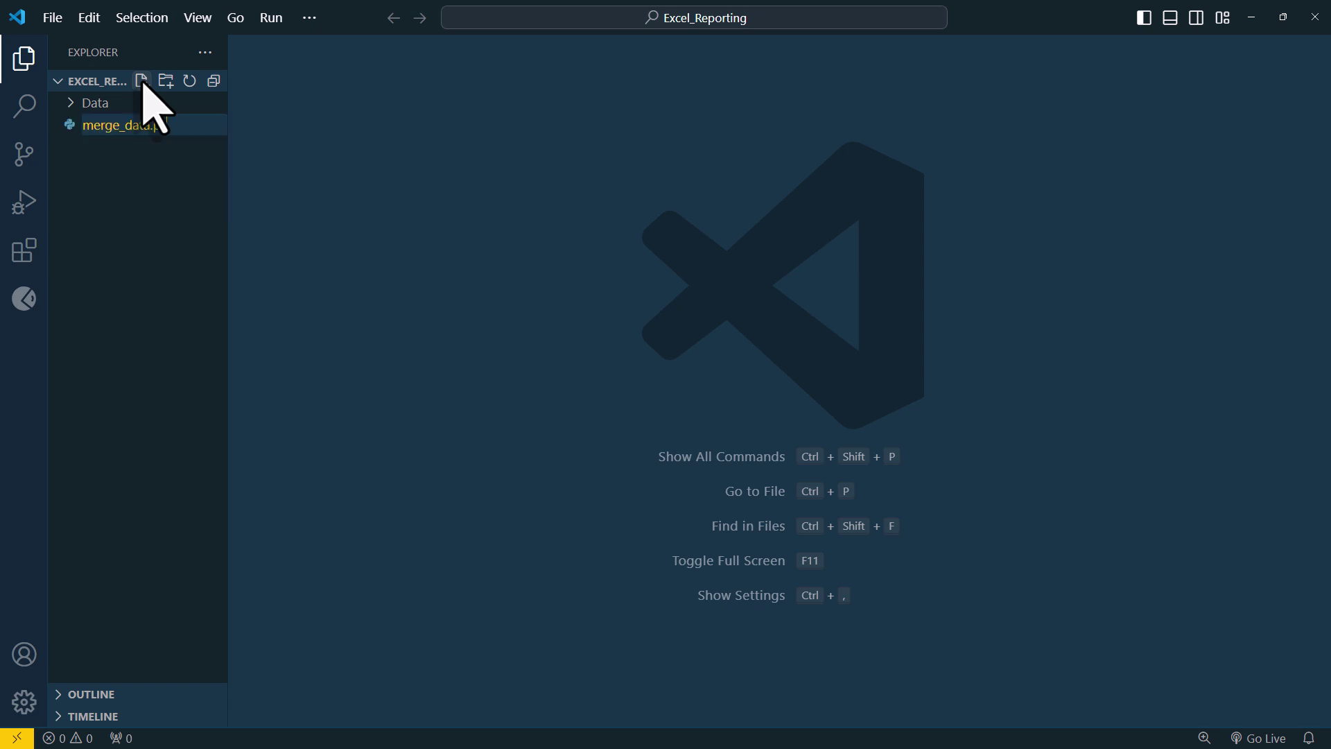
pyautogui.hotkey('ctrl', 'v')
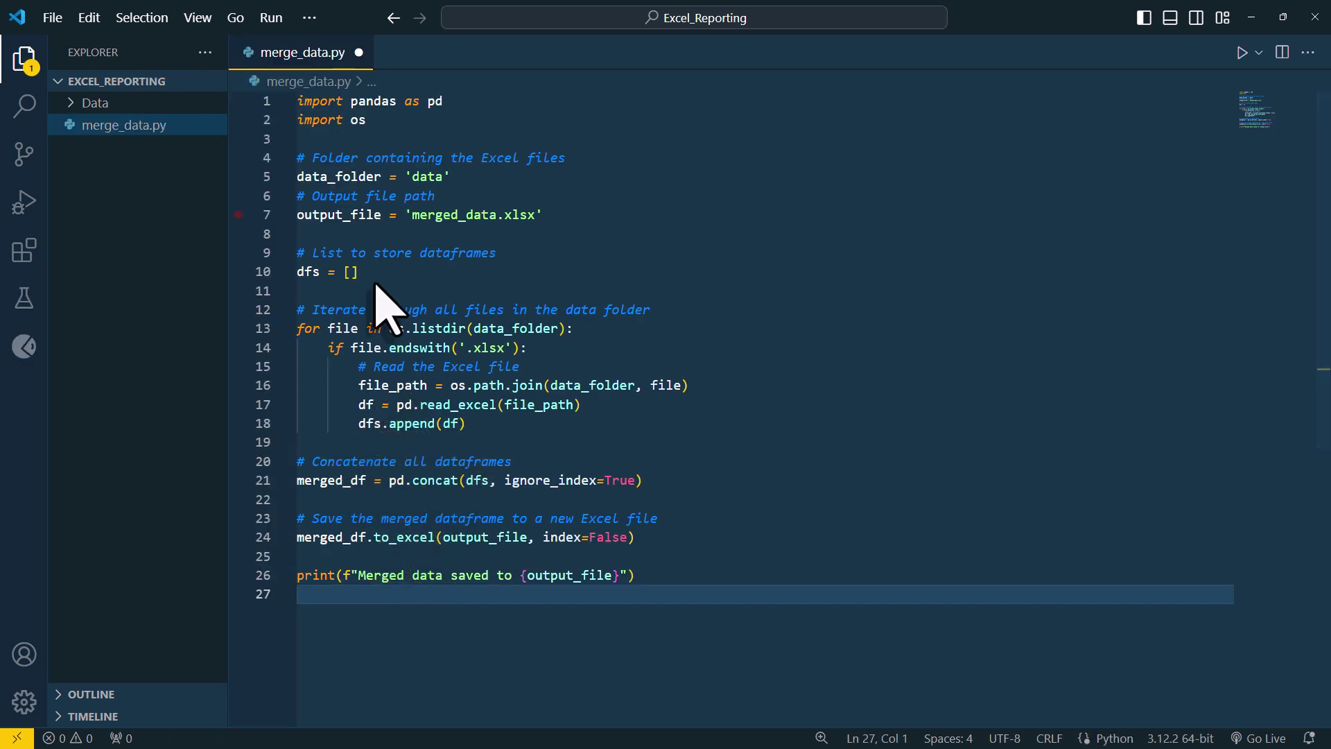
pyautogui.click(1242, 54)
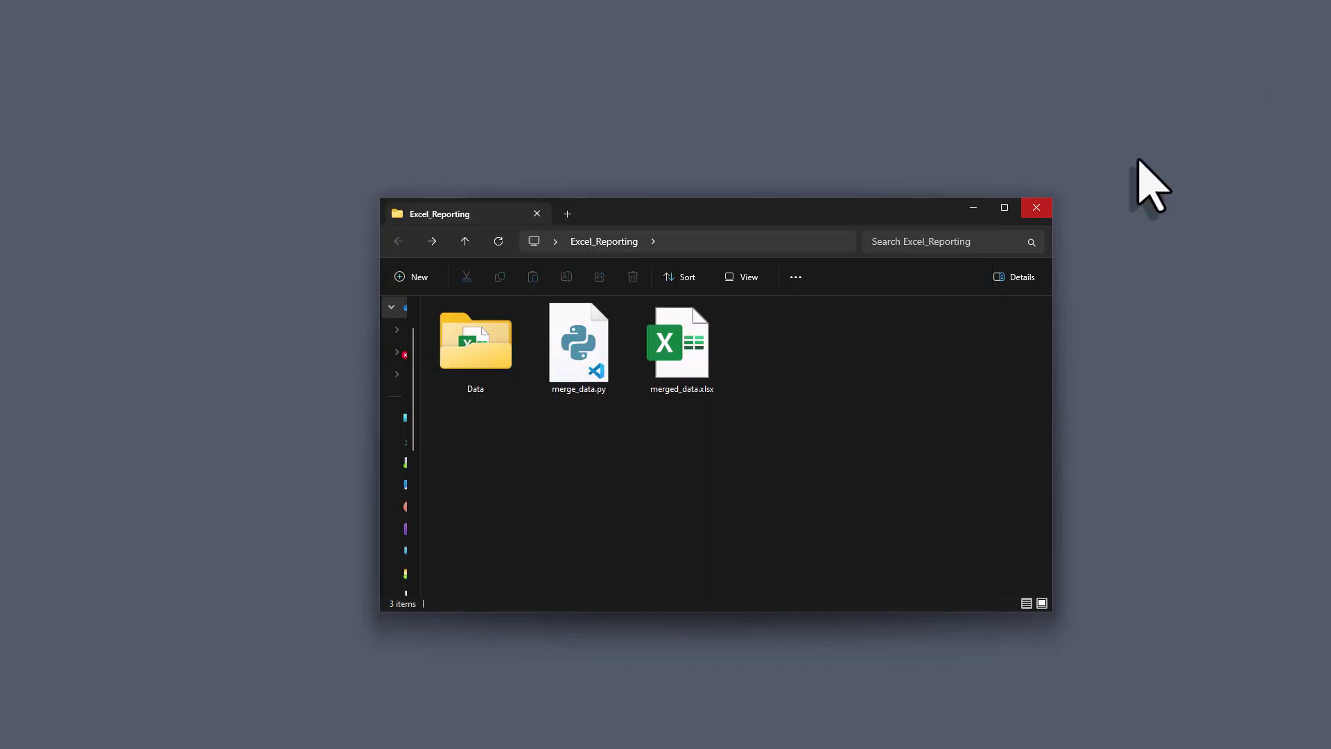
# Open merged_data.xlsx and add filter dropdowns to its header row
pyautogui.click(702, 373)
pyautogui.doubleClick(702, 375)
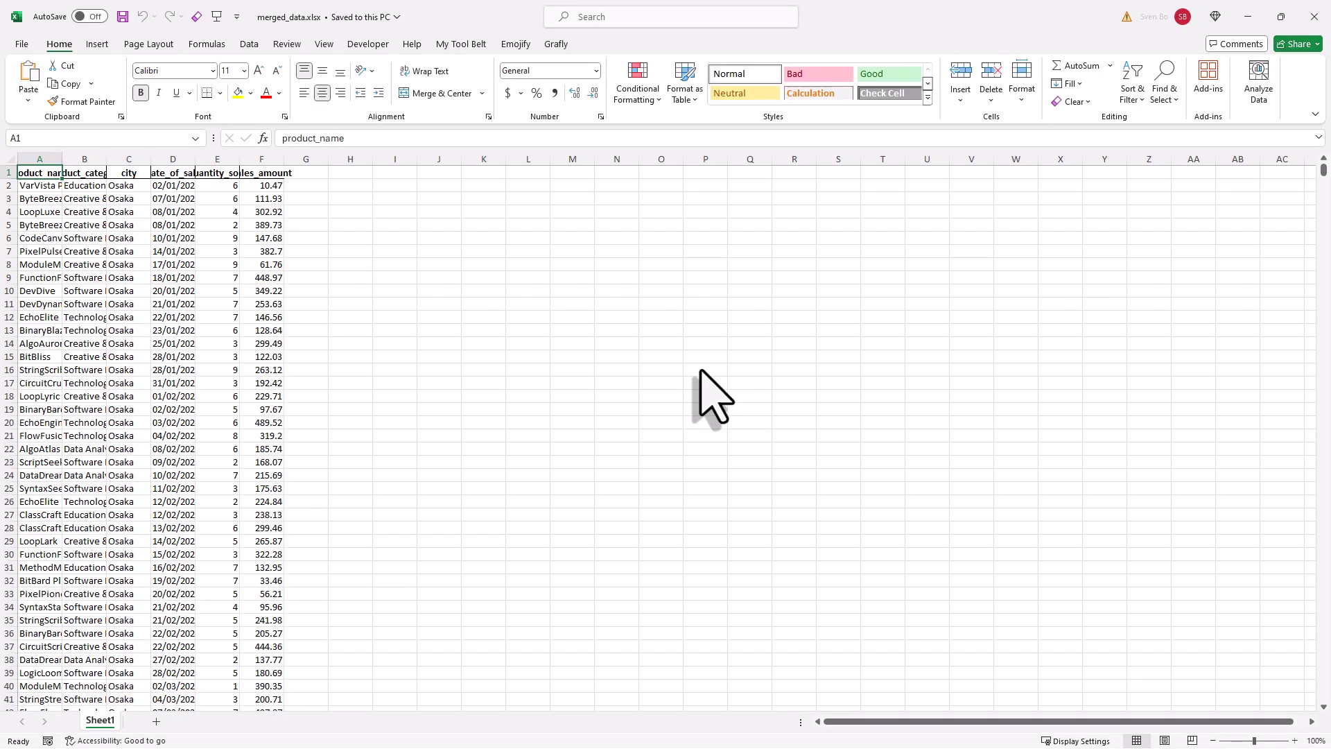
pyautogui.moveTo(264, 173); pyautogui.dragTo(82, 176)
pyautogui.click(249, 44)
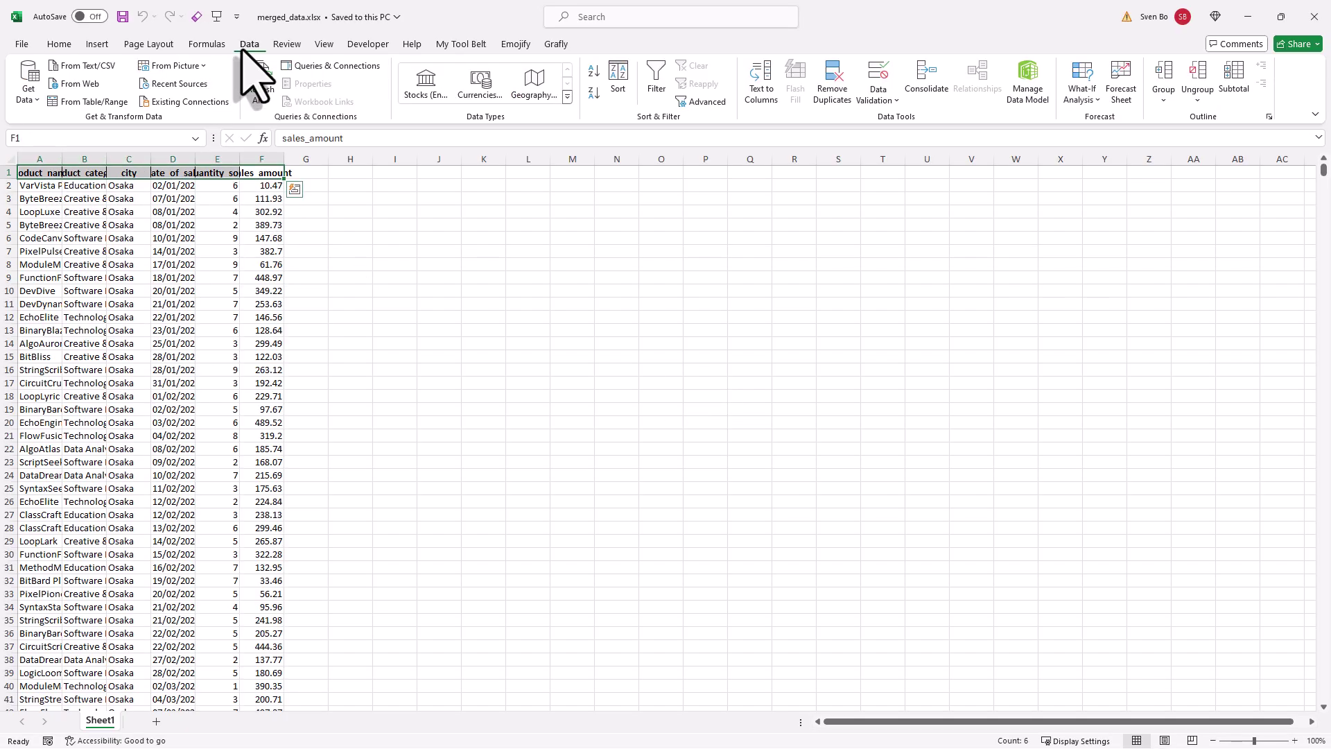
pyautogui.click(656, 80)
# Check that the city filter lists Osaka, Tokyo and Yokohama, then close the workbook
pyautogui.moveTo(217, 199); pyautogui.dragTo(173, 186)
pyautogui.click(144, 173)
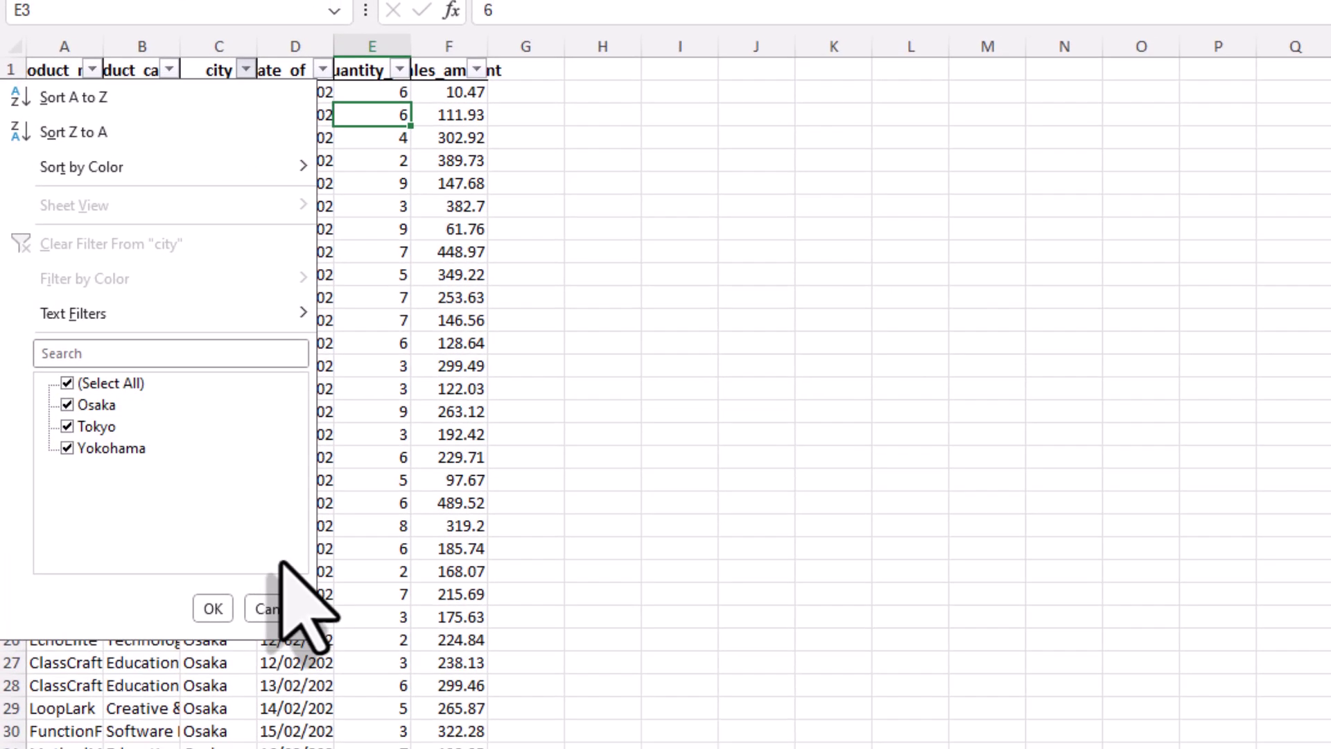
pyautogui.click(284, 619)
pyautogui.click(941, 556)
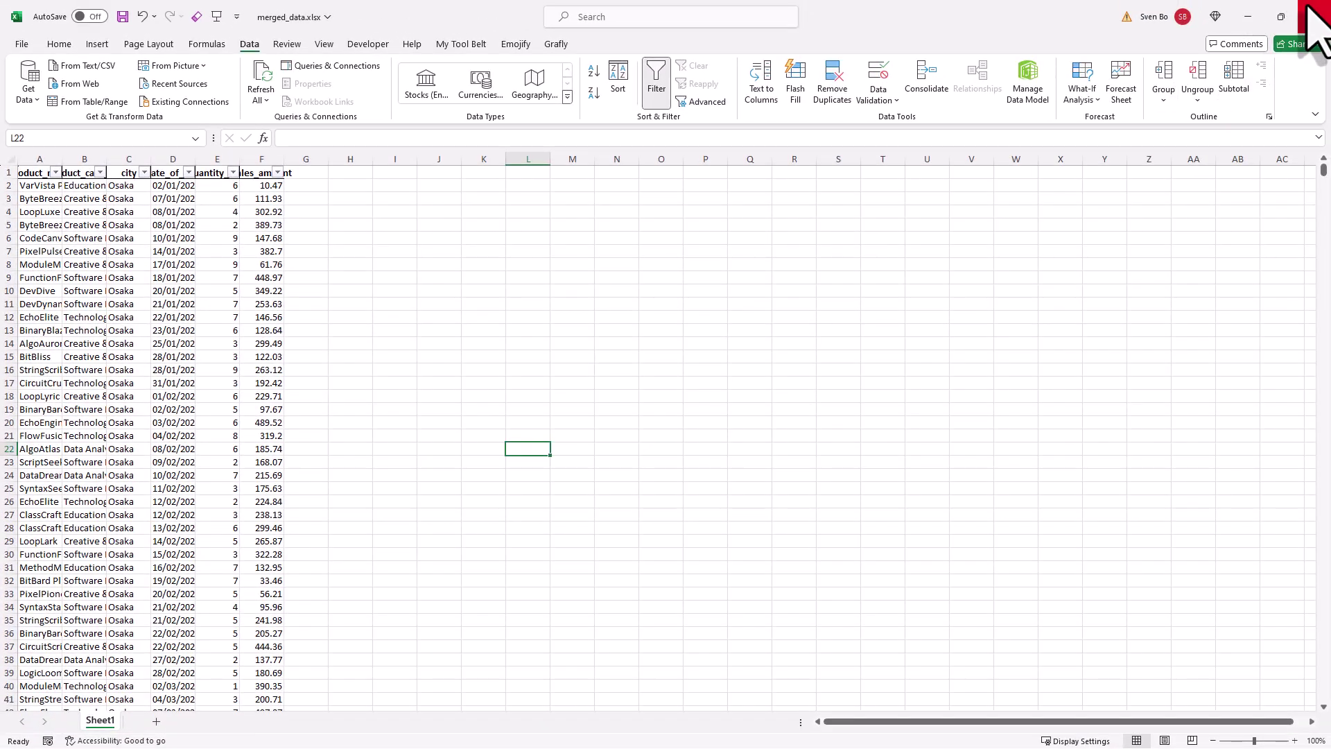
pyautogui.click(1314, 16)
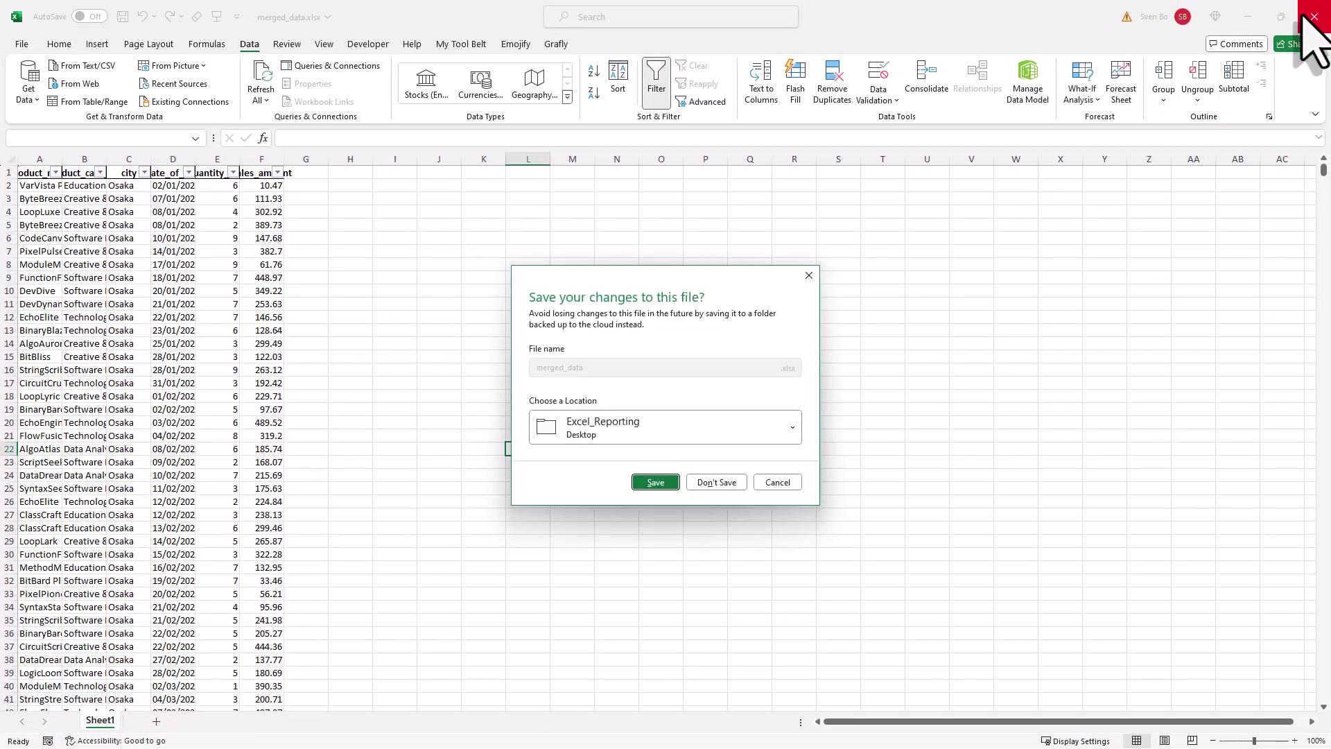
# Discard Excel changes, ask ChatGPT to use pathlib instead of os, and copy the new script
pyautogui.click(712, 476)
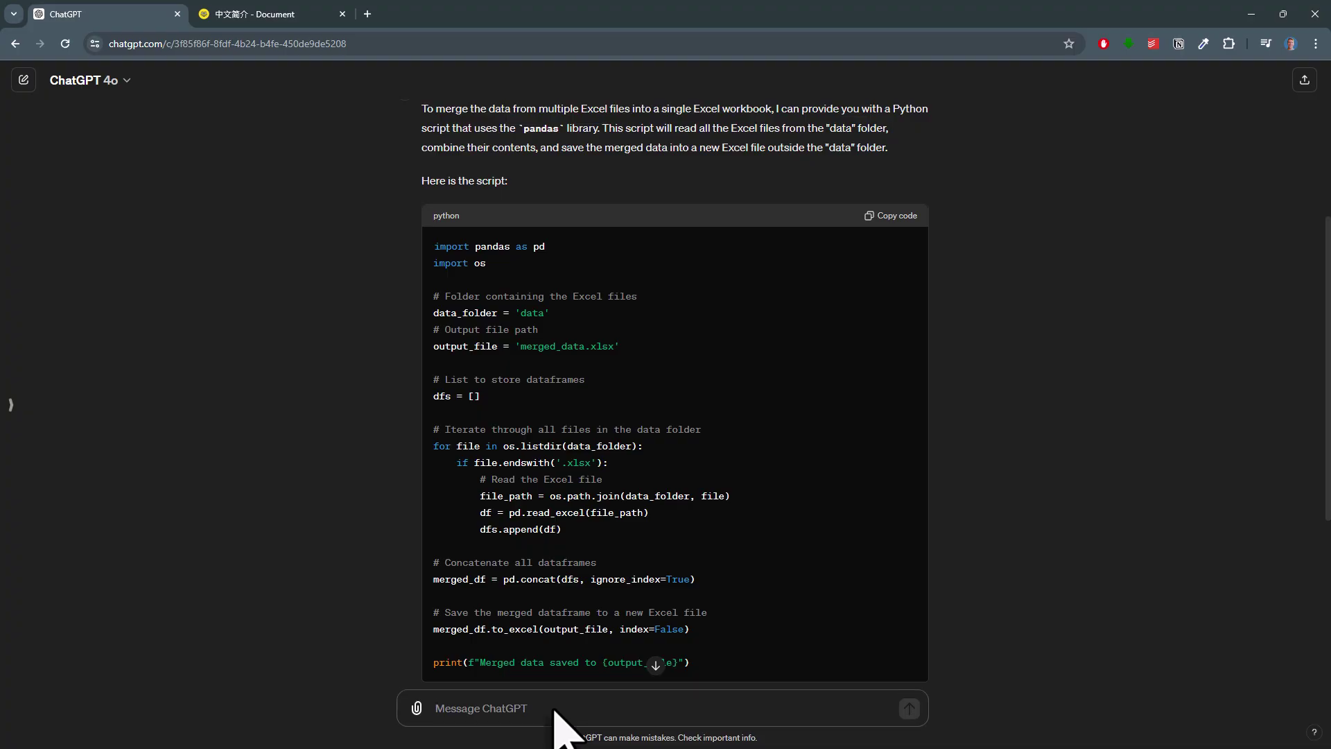
pyautogui.click(557, 711)
pyautogui.write('Great, tha')
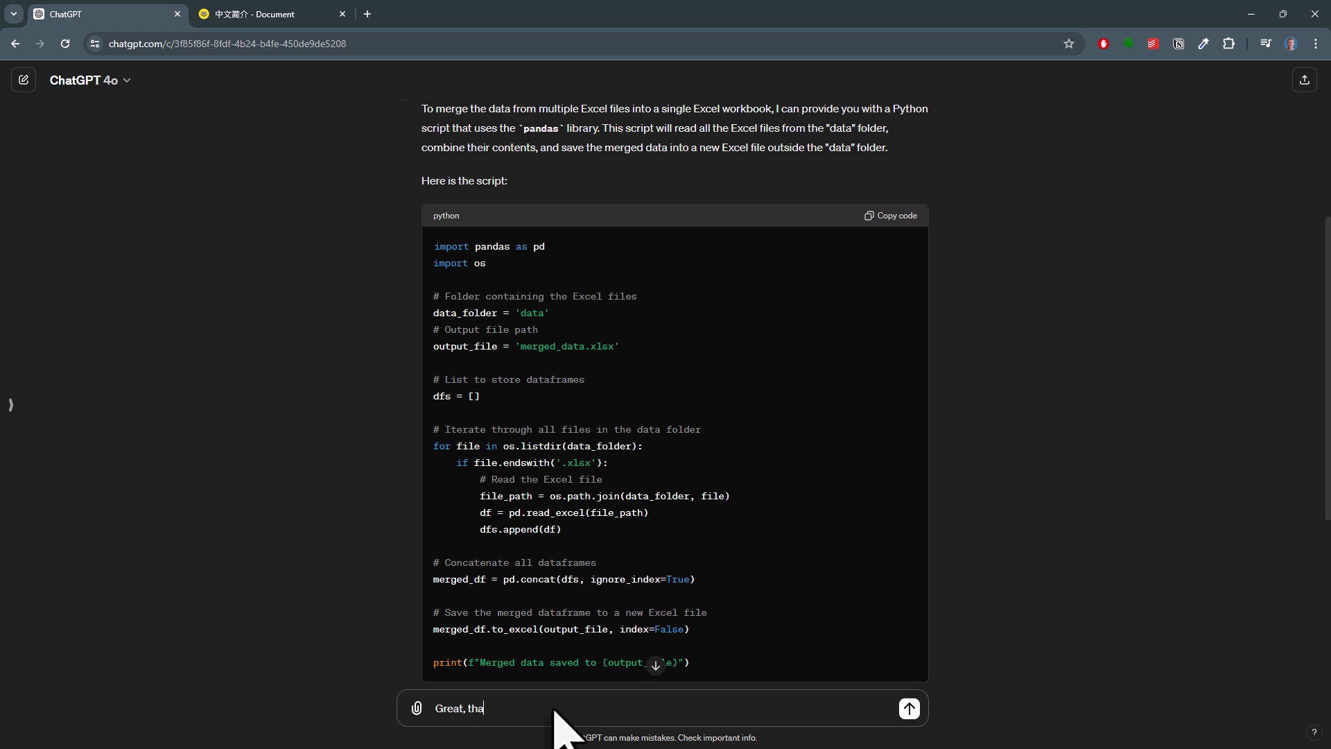
pyautogui.write('t works. However, instead of using the OS module, use the pathlib module')
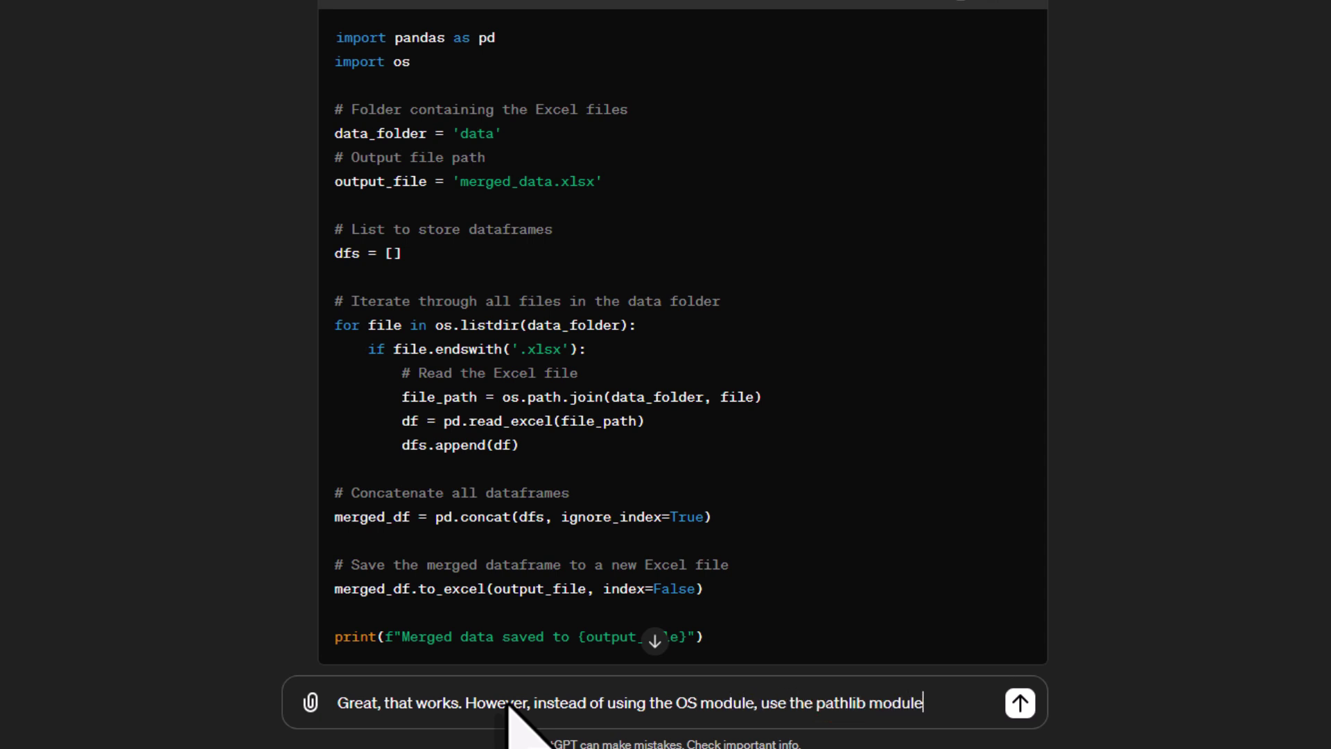
pyautogui.press('Return')
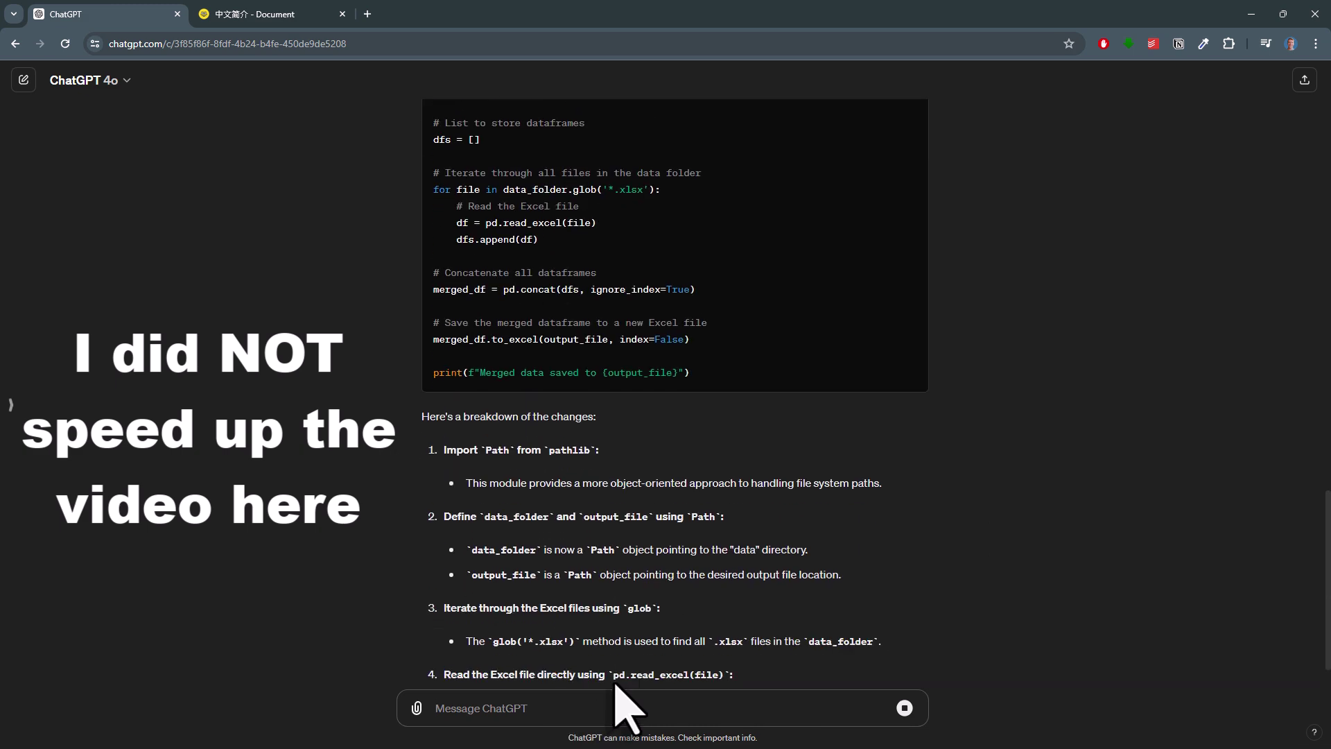
pyautogui.scroll(5, 811, 485)
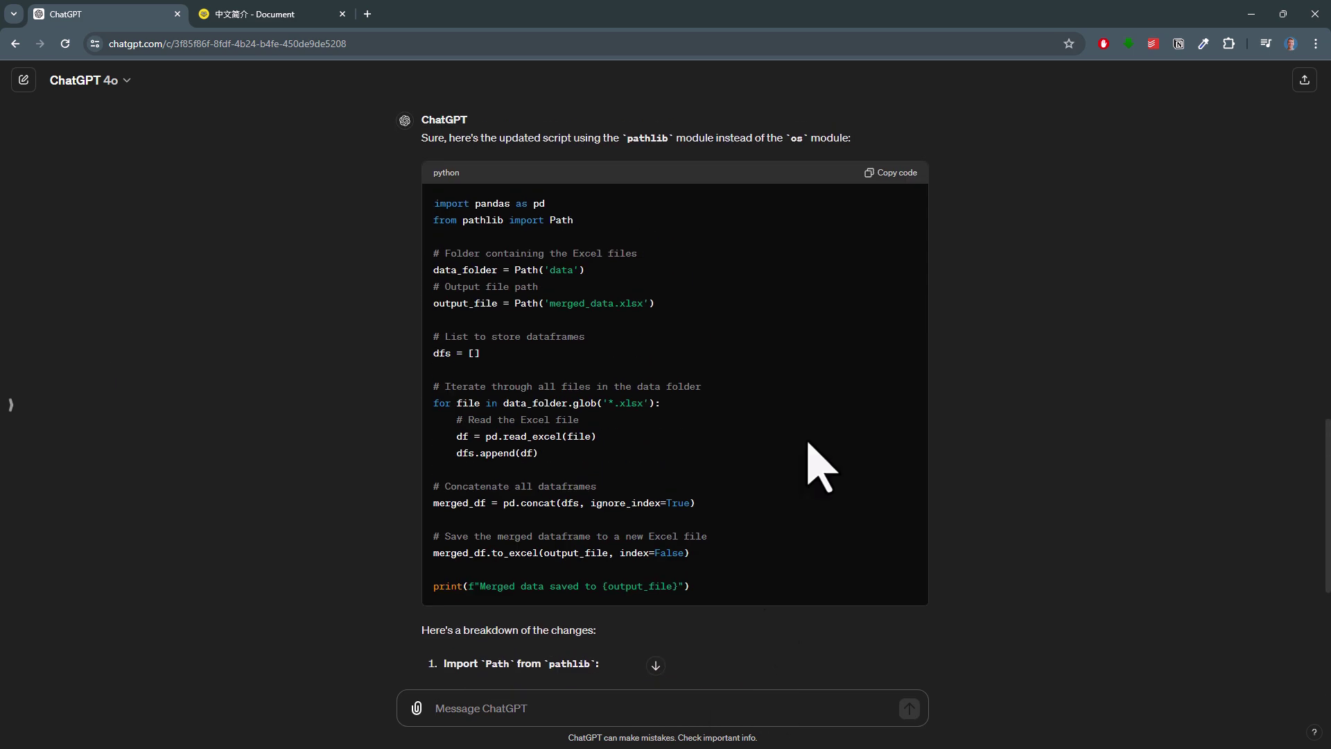
pyautogui.click(902, 172)
# Replace the contents of merge_data.py with the pathlib version
pyautogui.click(1252, 14)
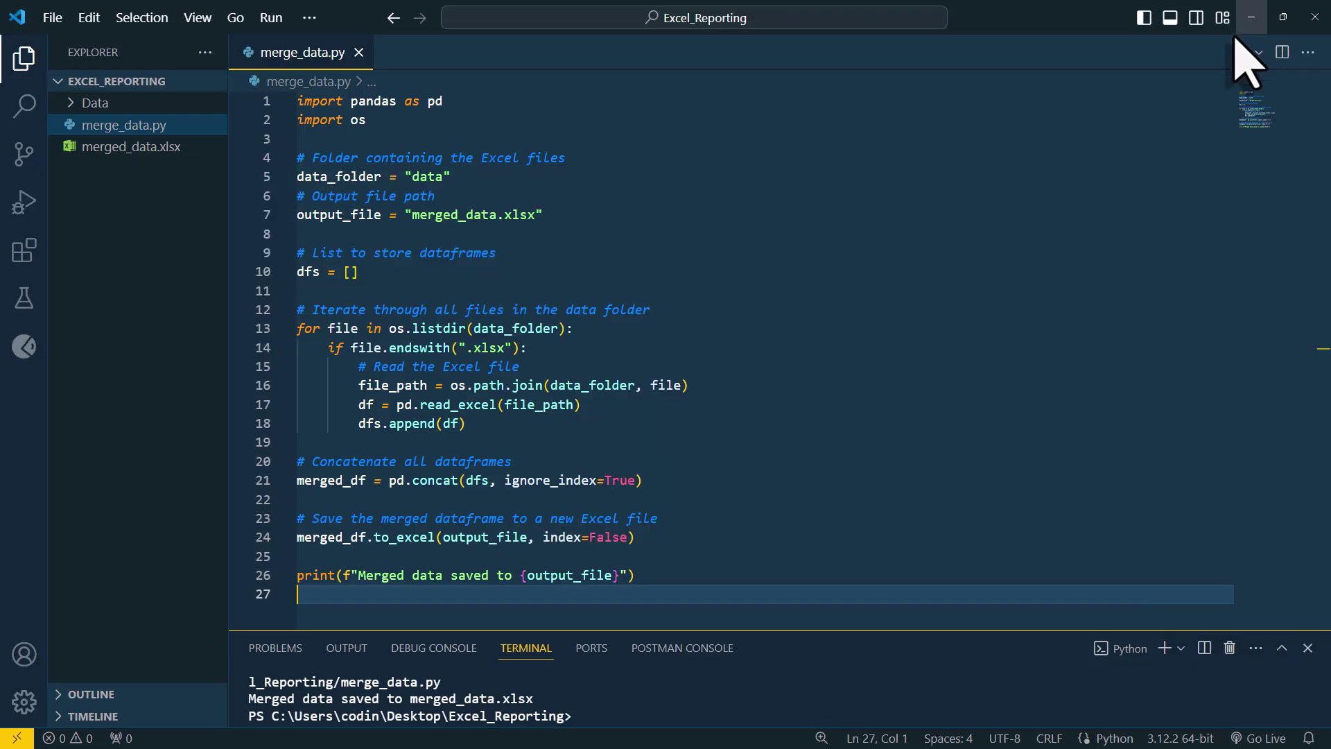
pyautogui.click(923, 326)
pyautogui.hotkey('ctrl', 'a')
pyautogui.hotkey('ctrl', 'v')
# Delete the old merged_data.xlsx and rerun the script to regenerate it
pyautogui.click(104, 146)
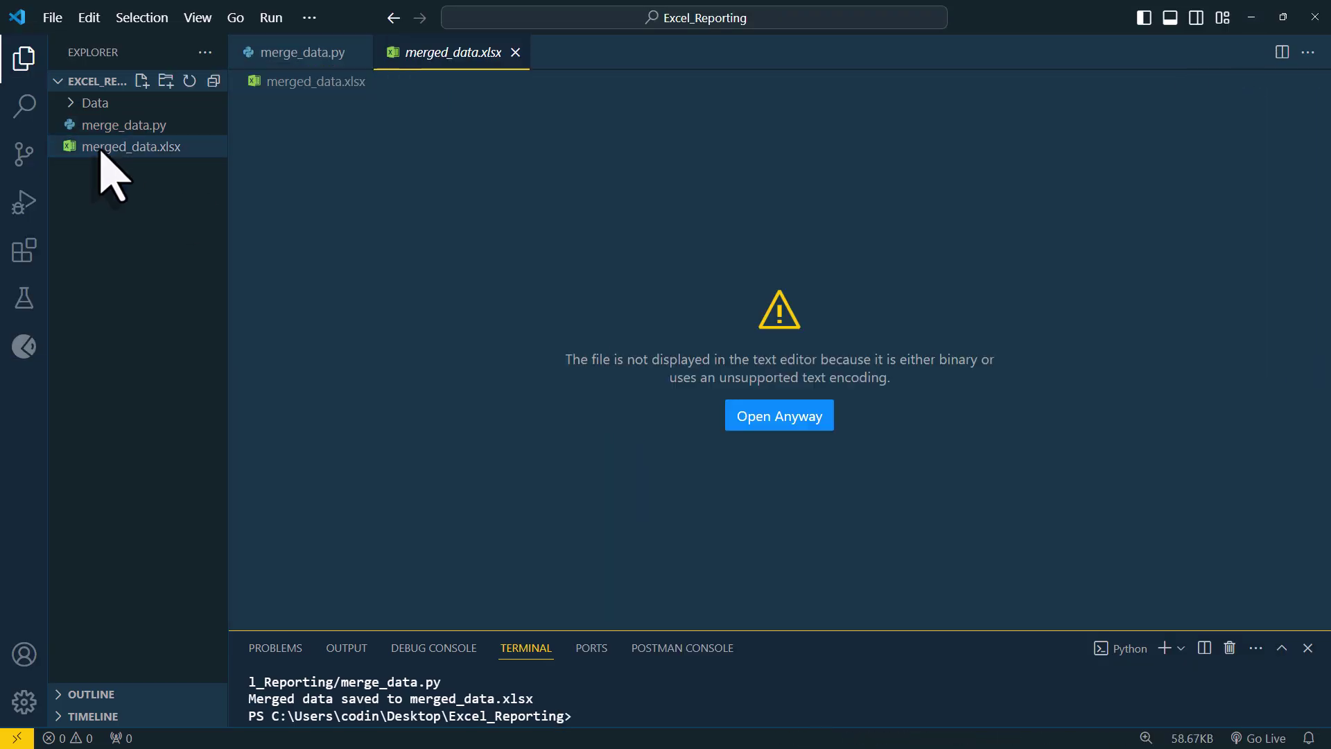
pyautogui.press('Delete')
pyautogui.click(680, 396)
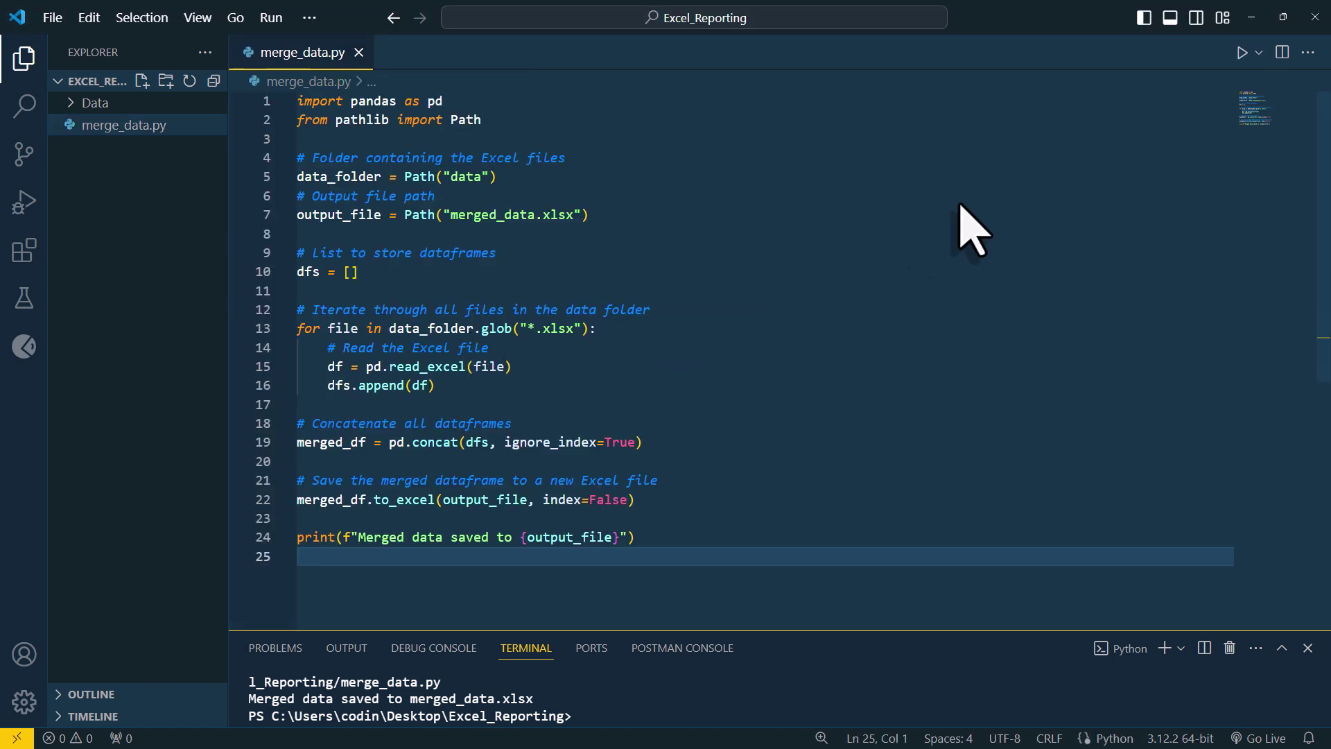
pyautogui.click(1241, 54)
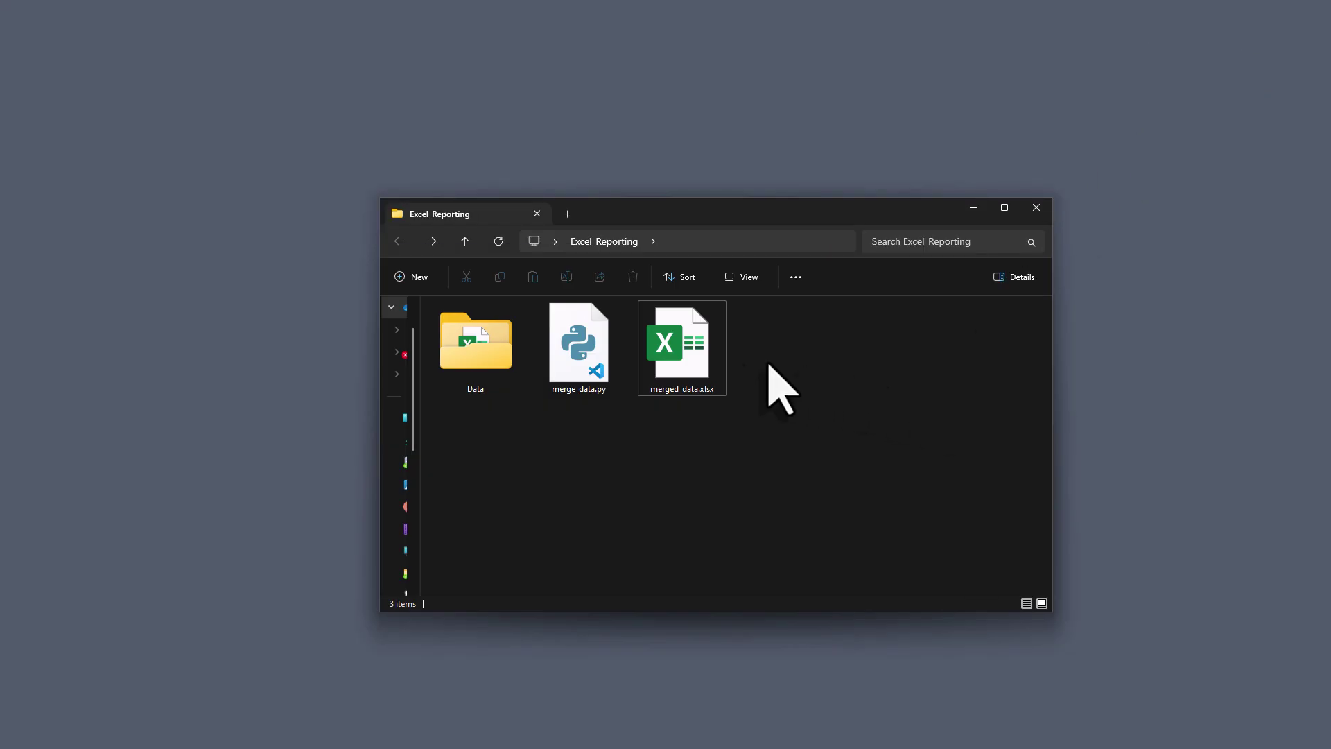
# Open the regenerated merged_data.xlsx and add filters to its header row
pyautogui.doubleClick(707, 353)
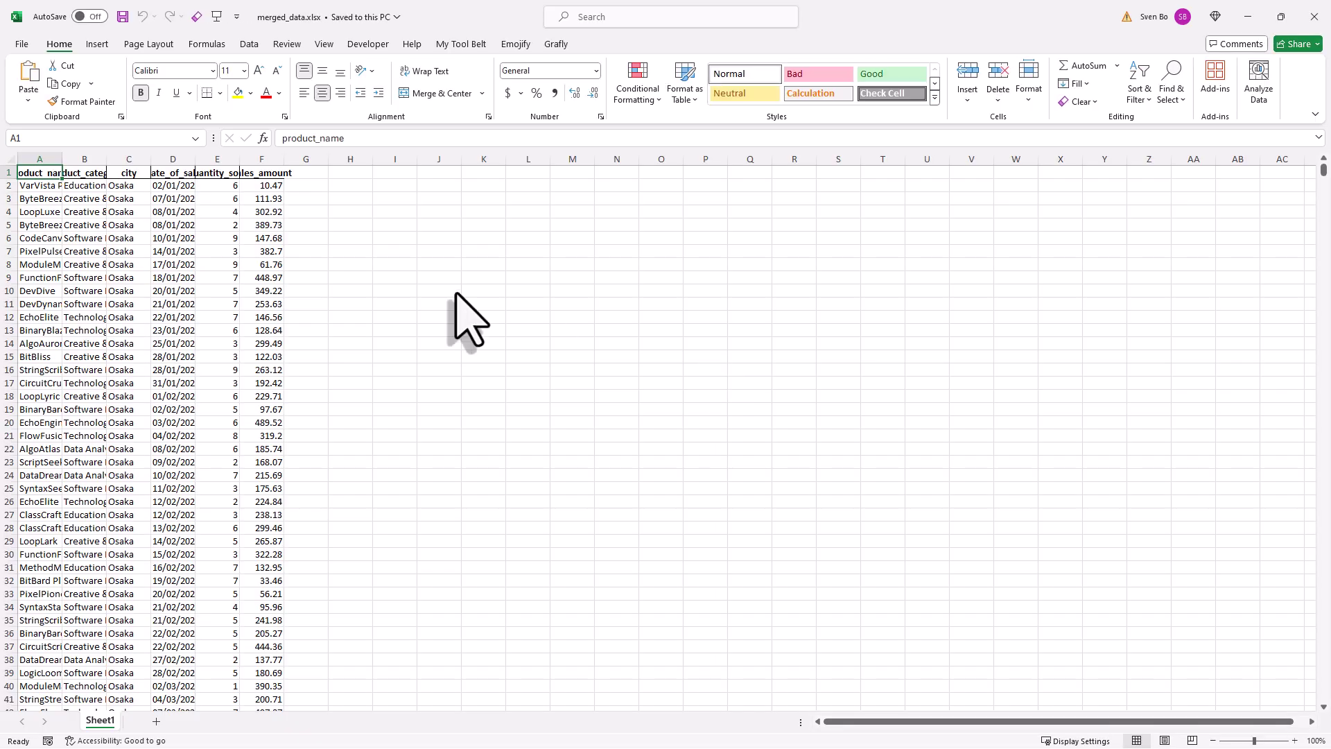
pyautogui.moveTo(267, 173); pyautogui.dragTo(41, 173)
pyautogui.click(250, 44)
pyautogui.click(660, 80)
# Confirm the city filter shows Osaka, Tokyo and Yokohama, then close Excel without saving
pyautogui.click(144, 173)
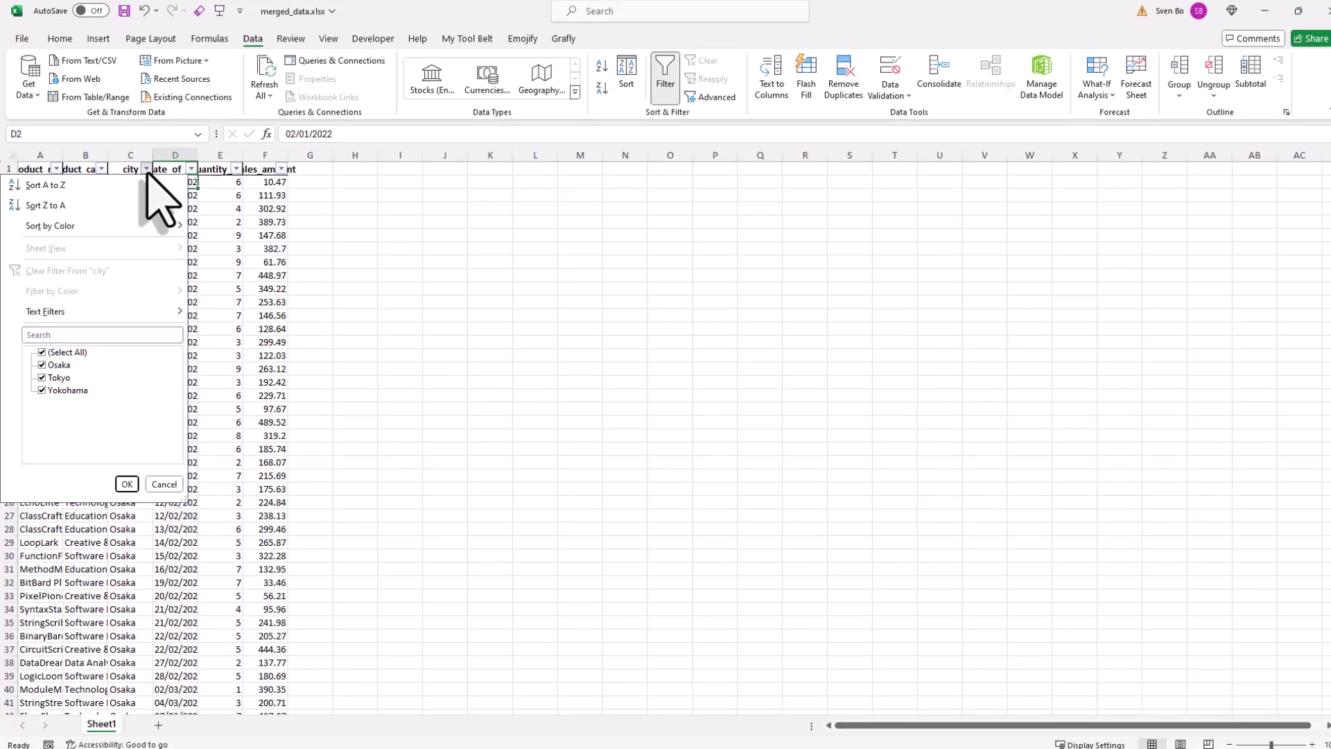
pyautogui.click(144, 172)
pyautogui.click(1314, 16)
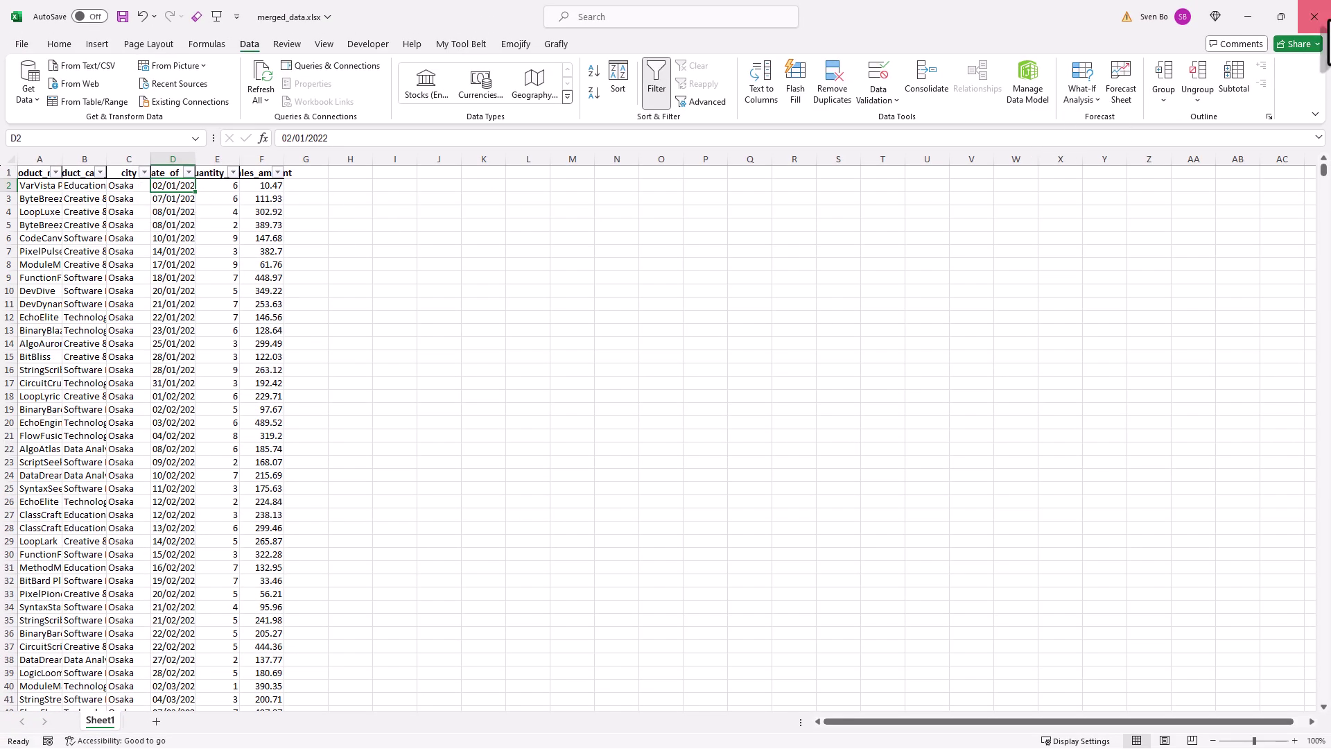
pyautogui.click(713, 481)
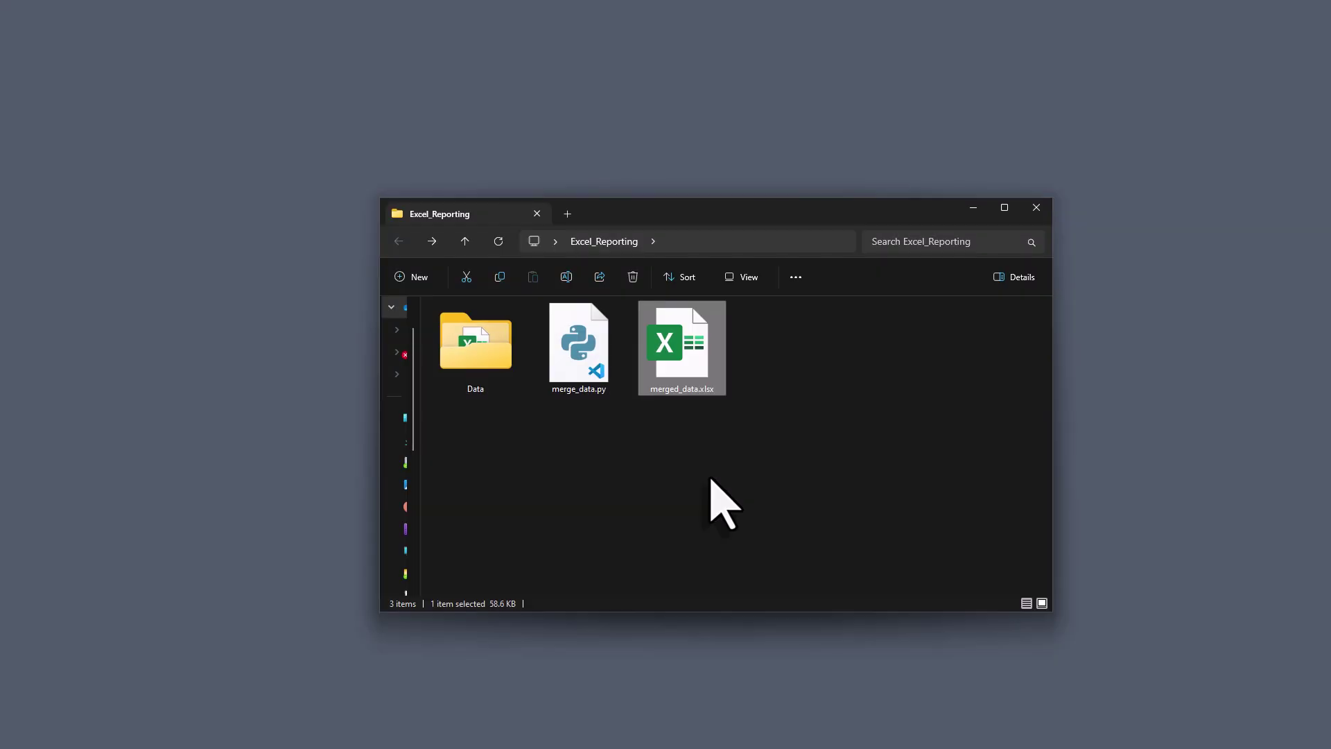
pyautogui.click(809, 491)
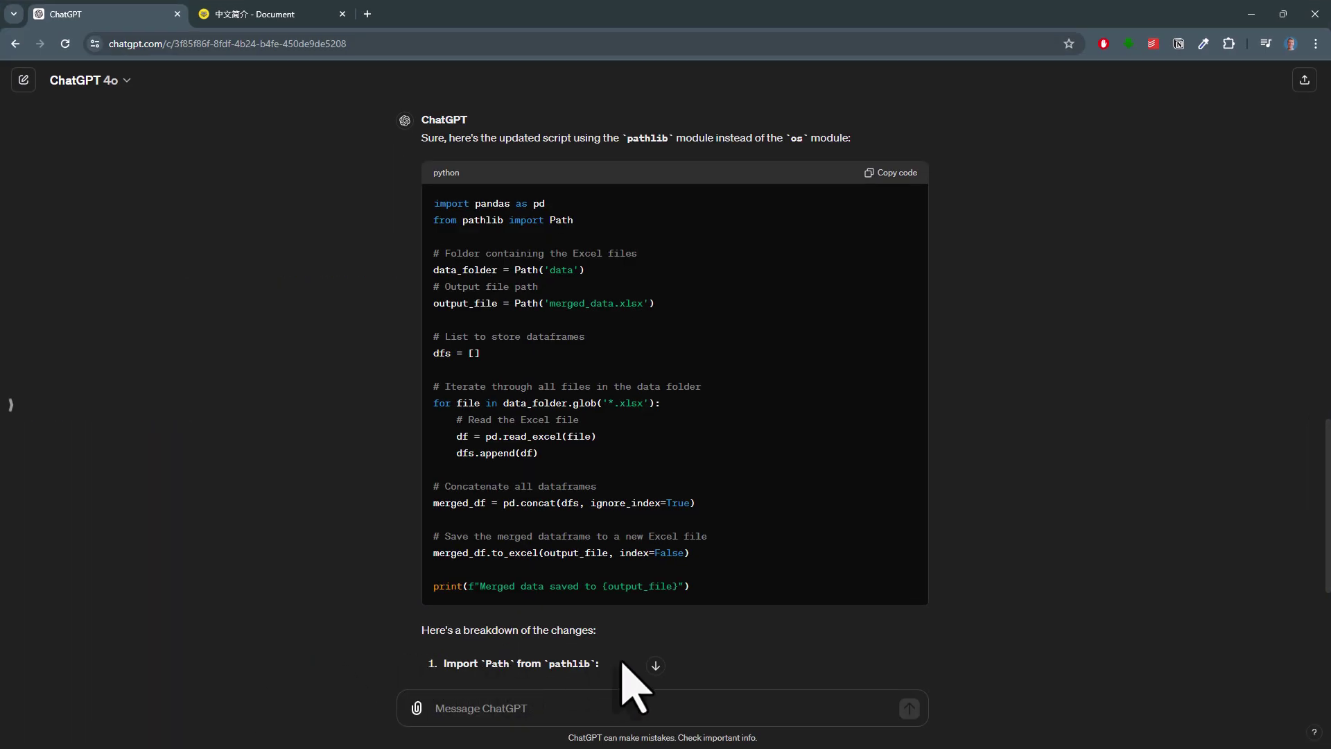
# Go to the pyecharts gallery and open the Calendar_heatmap example
pyautogui.click(645, 664)
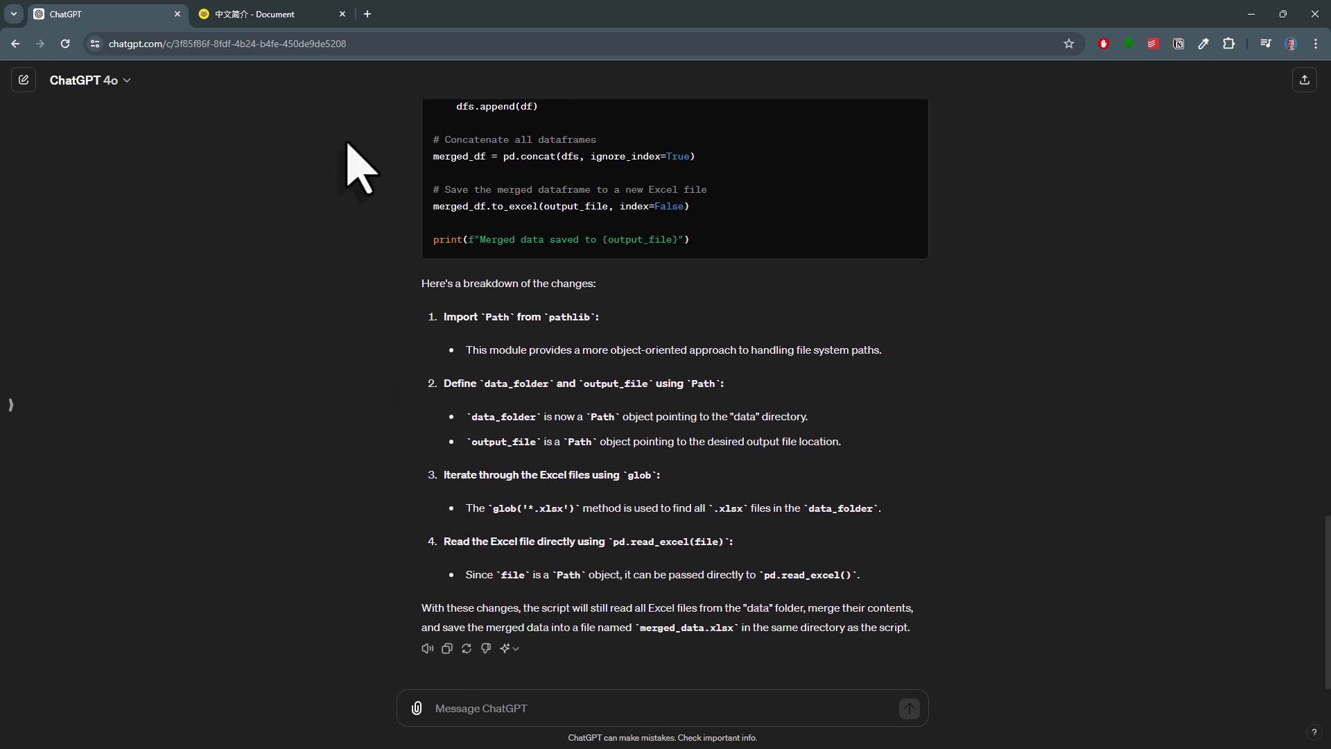
pyautogui.click(264, 14)
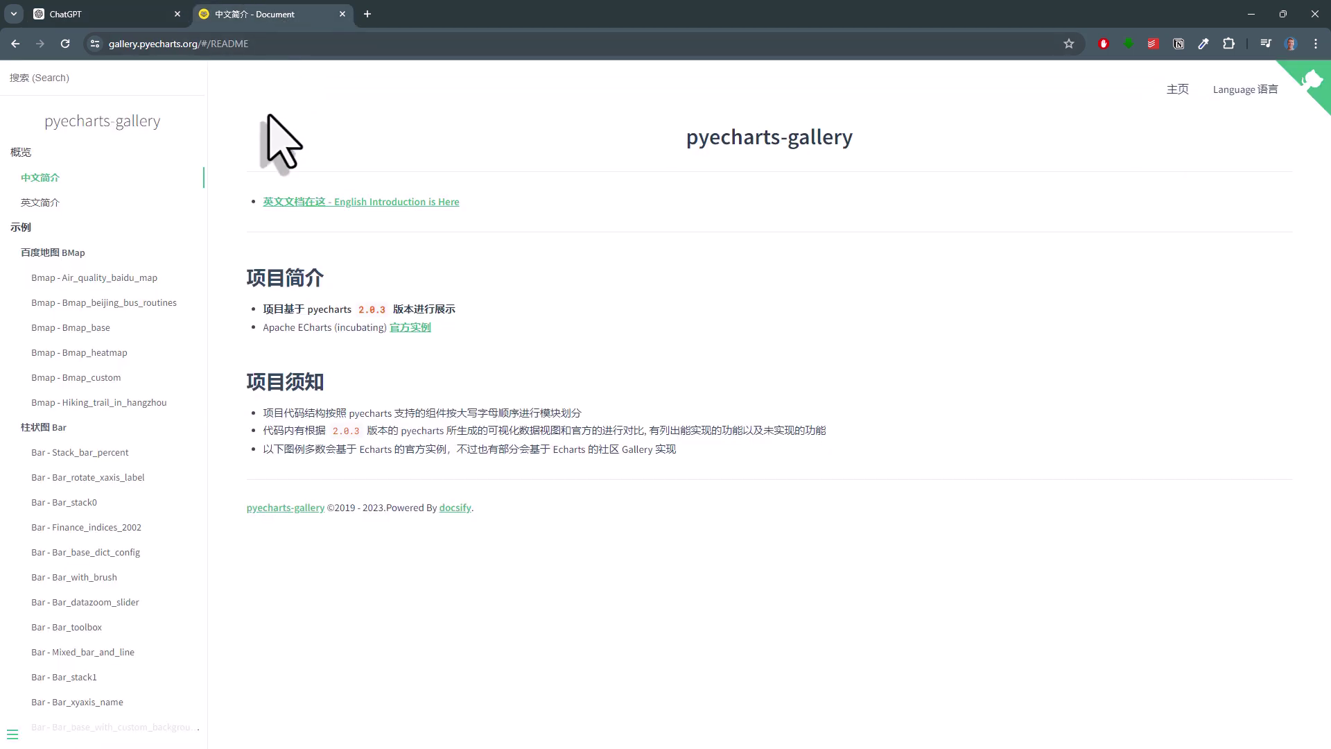
pyautogui.scroll(-5, 153, 499)
pyautogui.scroll(-9, 148, 476)
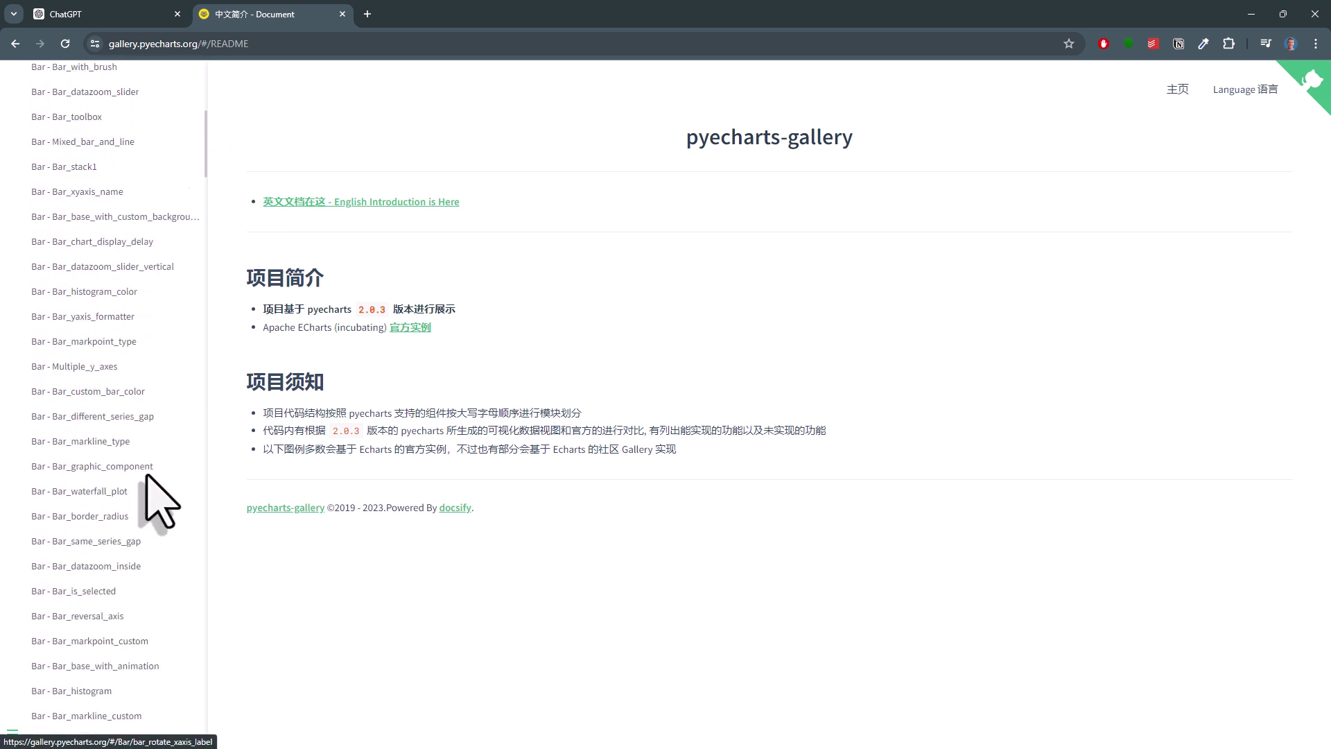
pyautogui.scroll(-1, 158, 501)
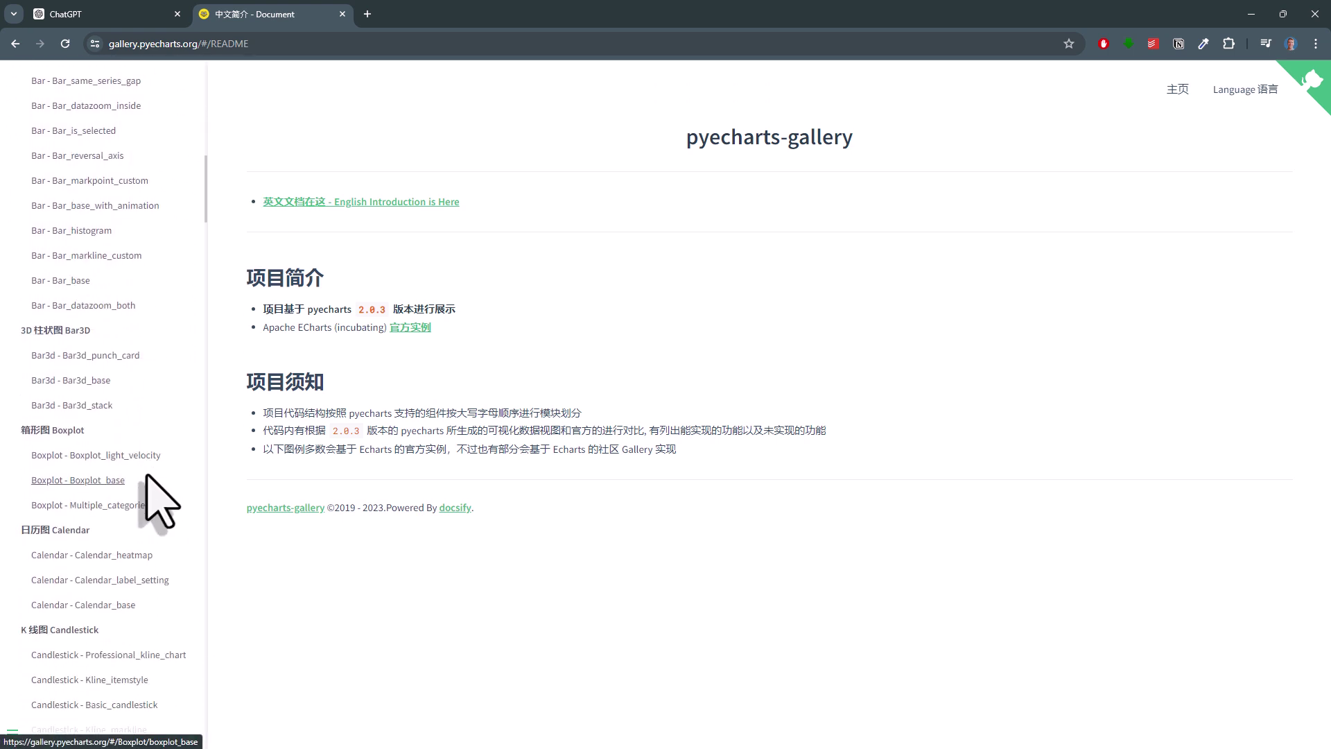
pyautogui.click(124, 556)
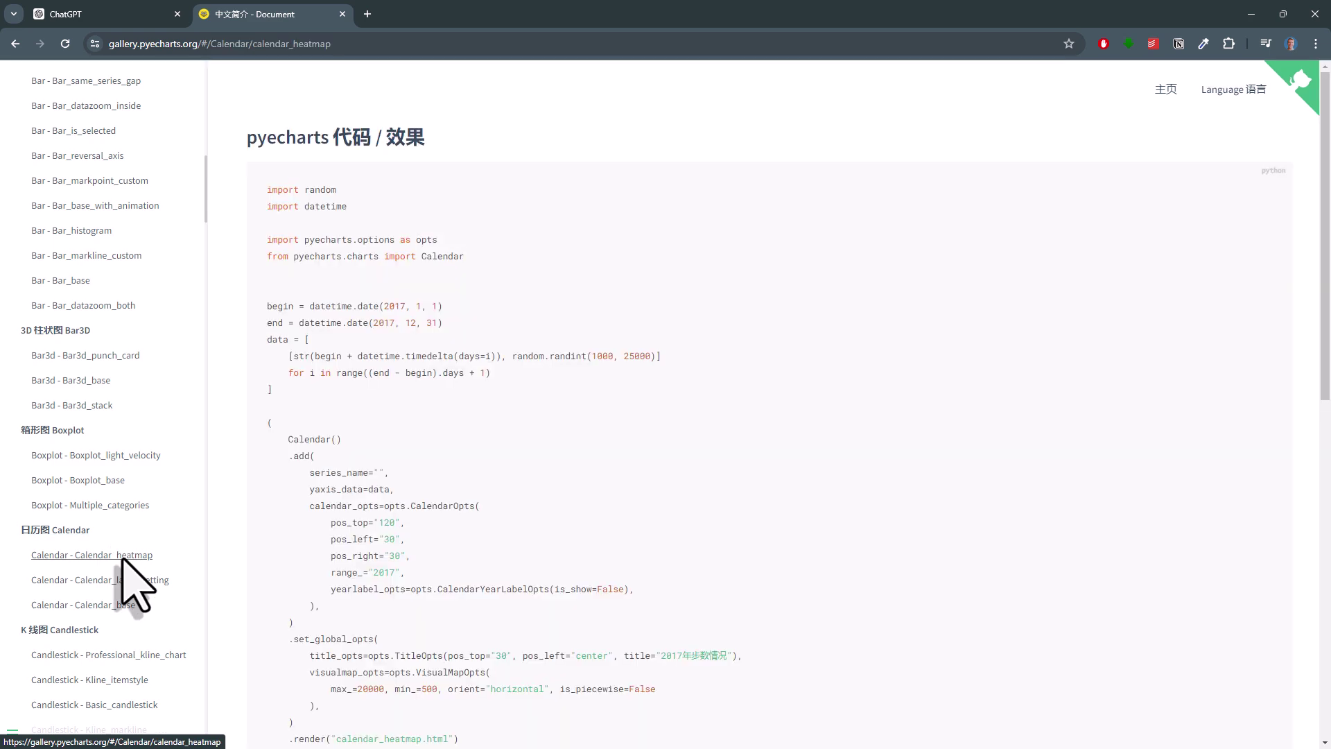
# Narrow the heatmap's visual-map range to 5793–15682 using its slider handles
pyautogui.scroll(-5, 1069, 600)
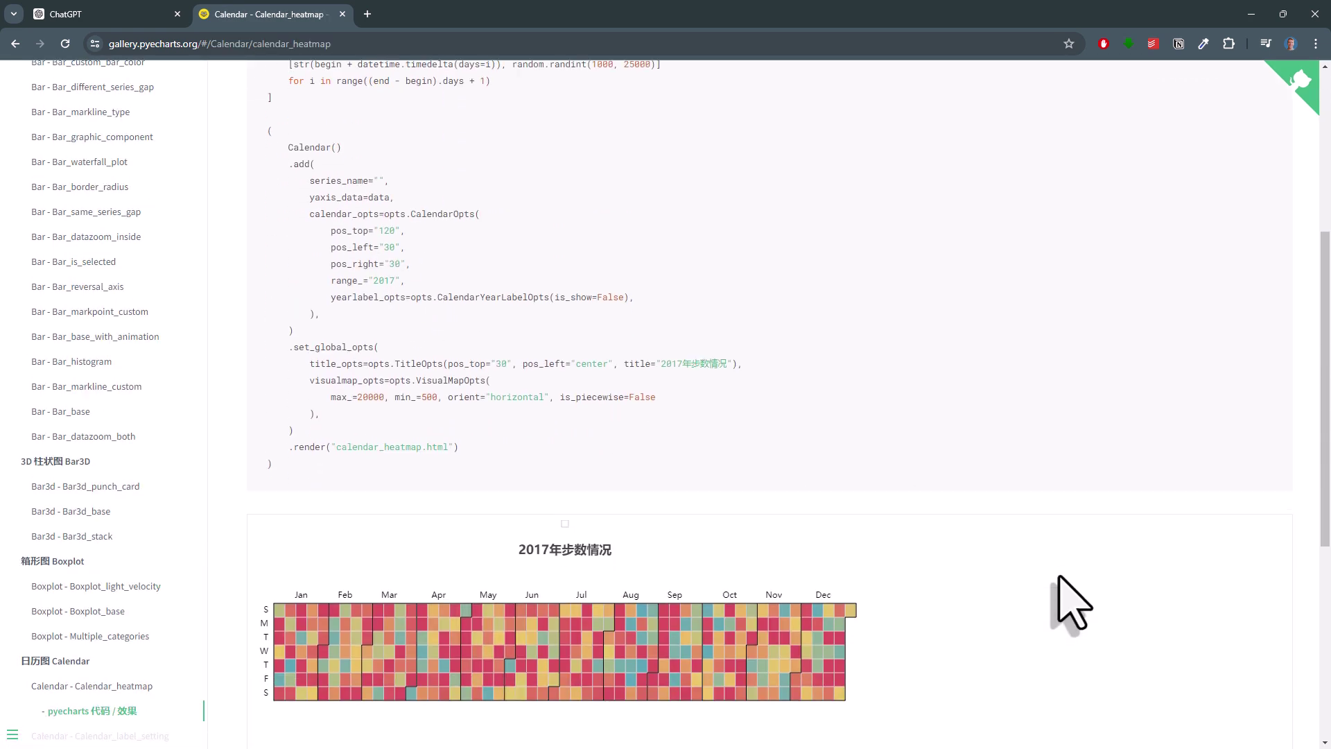
pyautogui.scroll(-2, 1075, 603)
pyautogui.moveTo(349, 710); pyautogui.dragTo(338, 718)
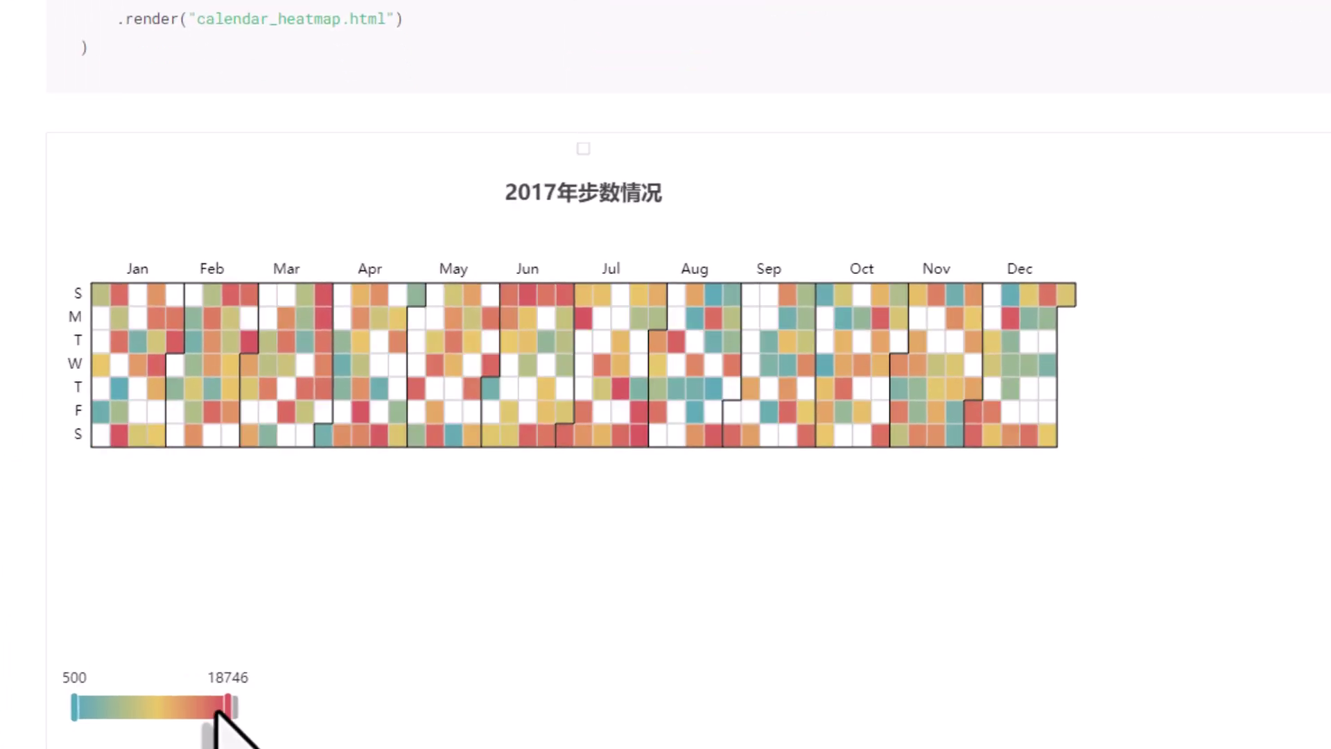
pyautogui.moveTo(216, 713)
pyautogui.mouseDown()
pyautogui.moveTo(164, 713)
pyautogui.moveTo(202, 715)
pyautogui.mouseUp()
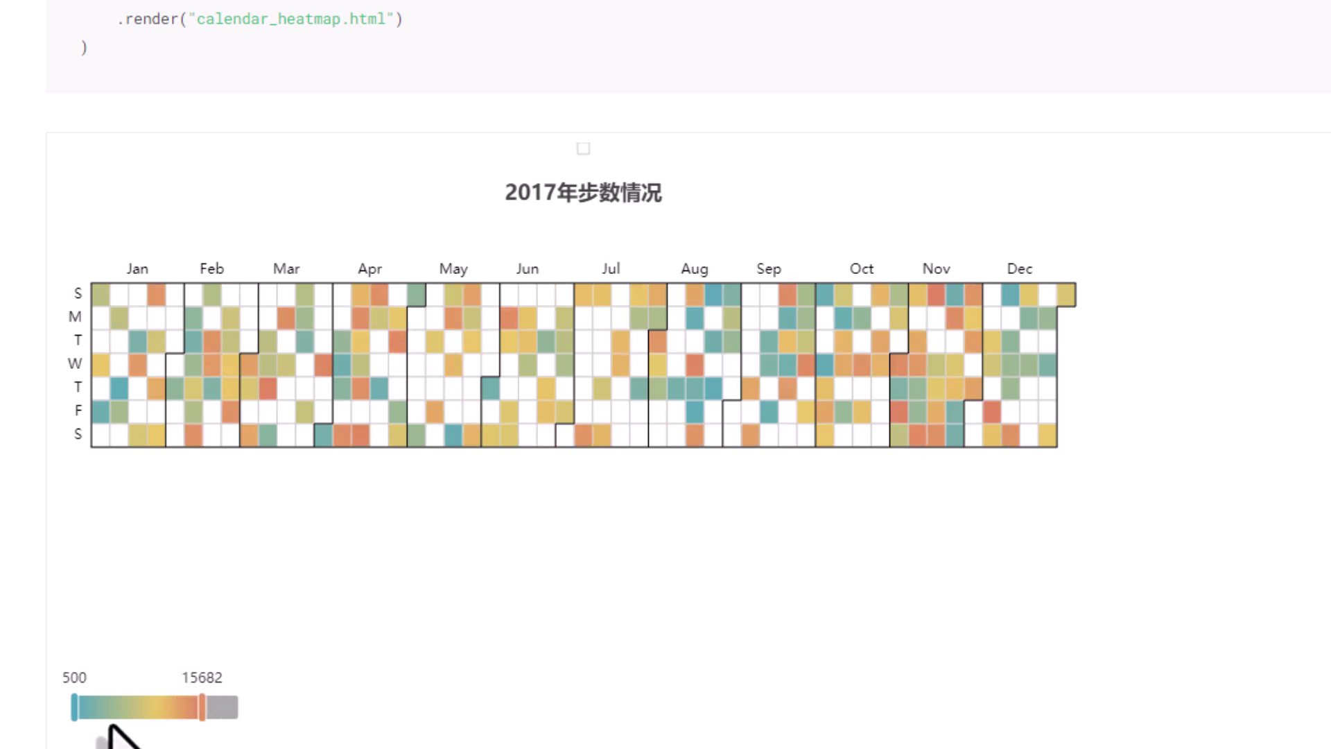
pyautogui.moveTo(75, 708); pyautogui.dragTo(118, 714)
pyautogui.scroll(5, 1138, 485)
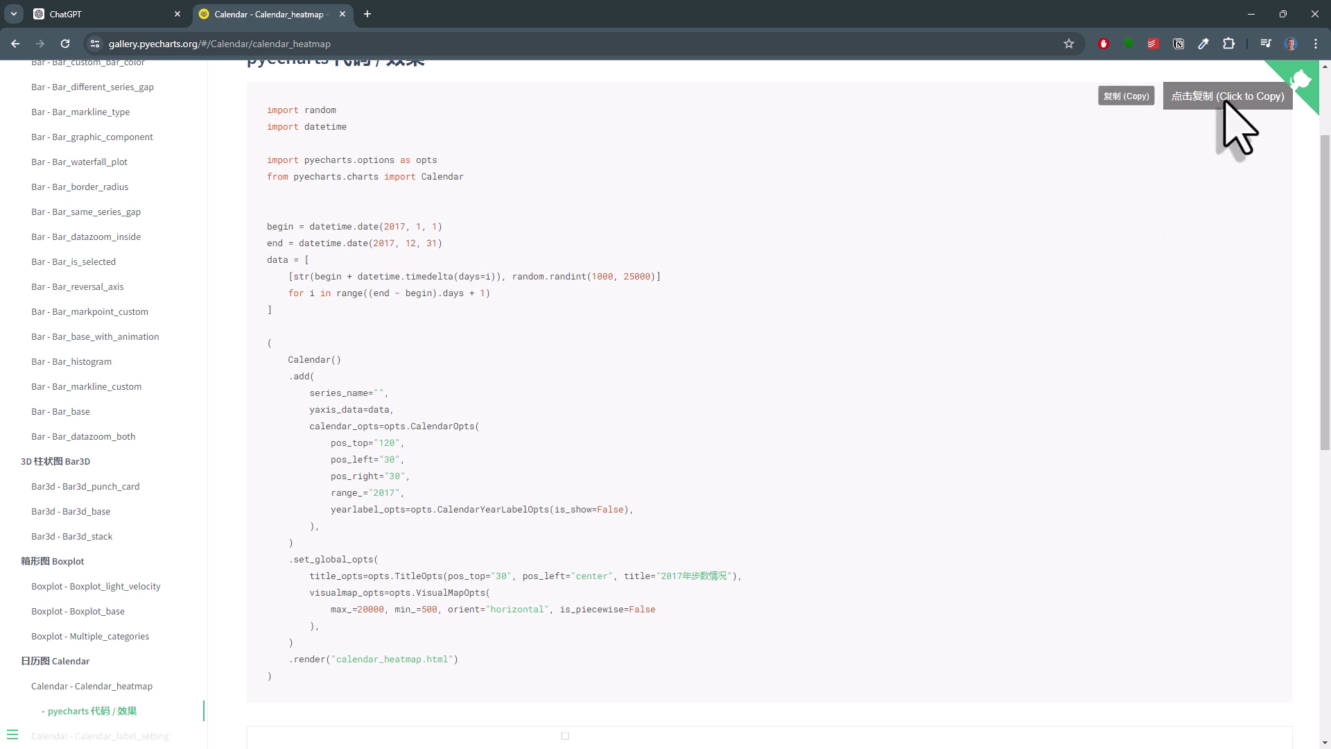
# Attach merged_data.xlsx from the Excel_Reporting folder to the ChatGPT message
pyautogui.click(87, 15)
pyautogui.hotkey('alt', 'Tab')
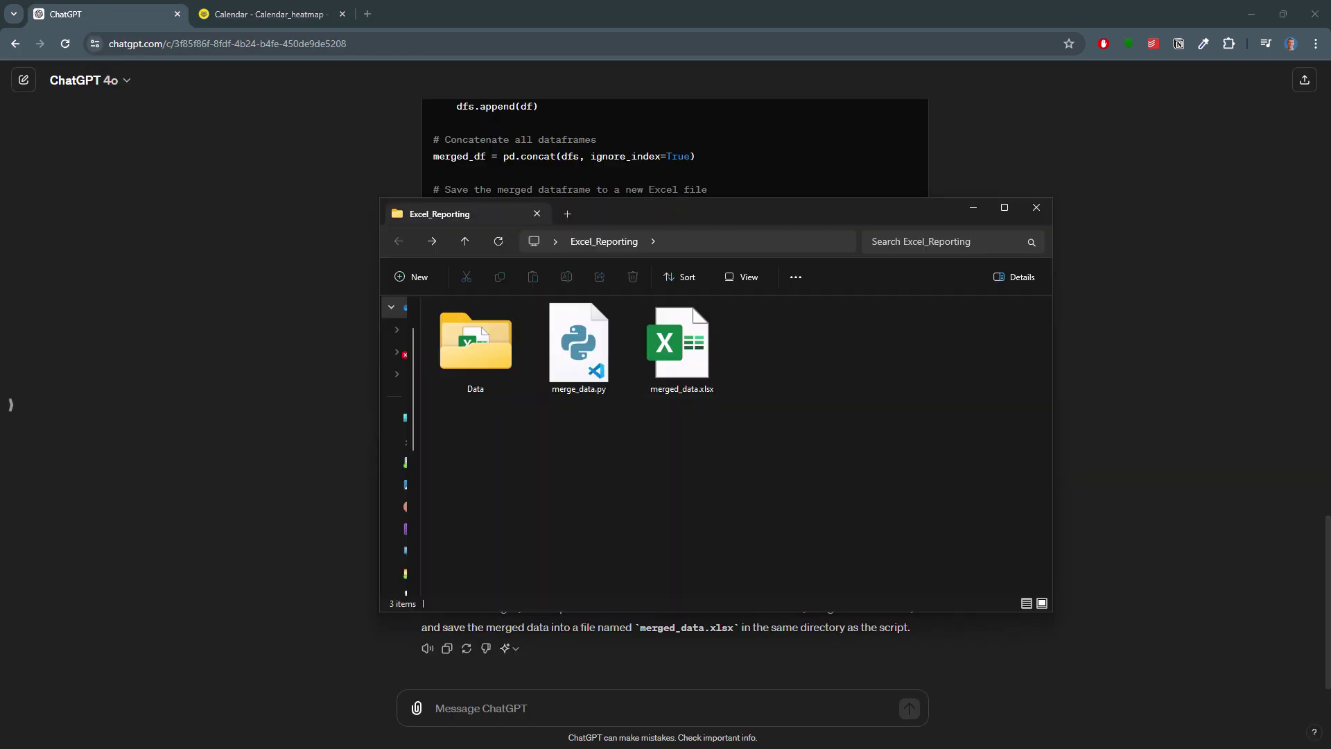
pyautogui.moveTo(679, 357); pyautogui.dragTo(638, 648)
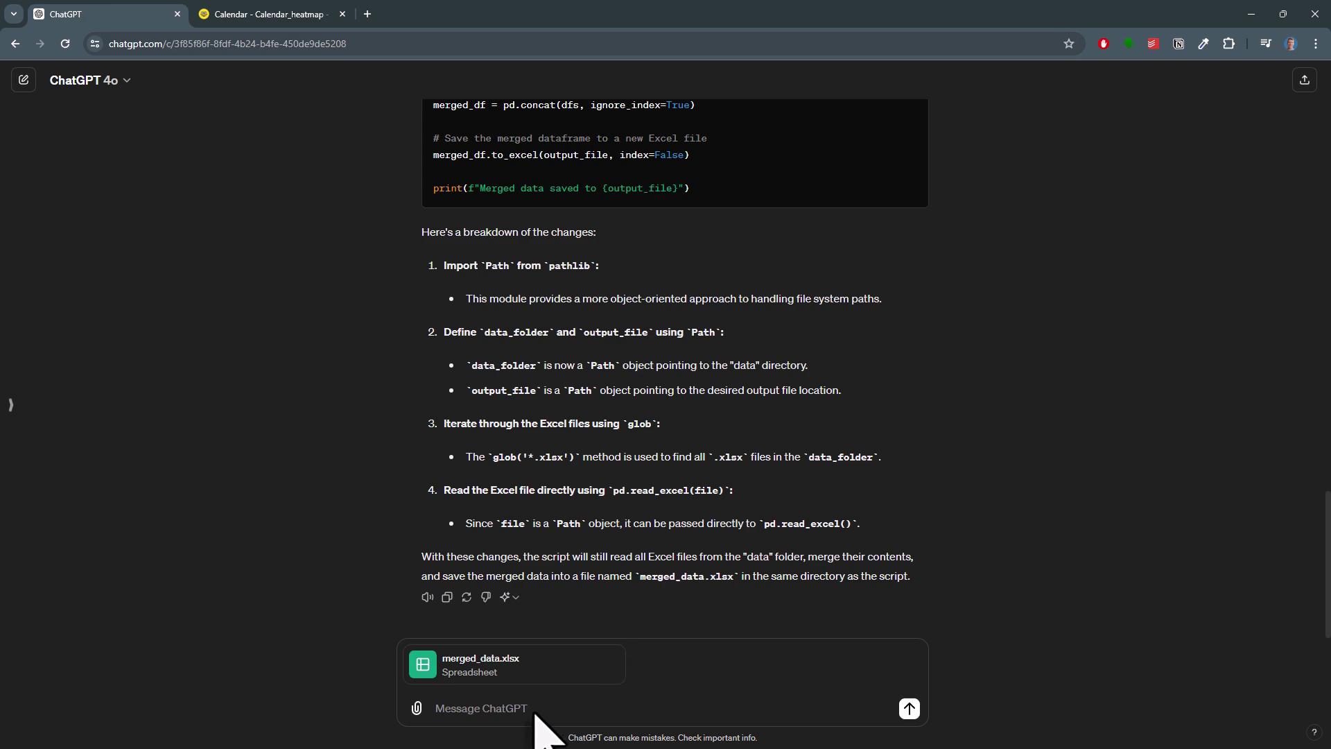
# Request per-city 2023 sales calendar heatmaps as separate HTML files, include the pyecharts gallery snippet, and send
pyautogui.click(544, 716)
pyautogui.write('I have attached the merge data workbook from before. Please take a look at it')
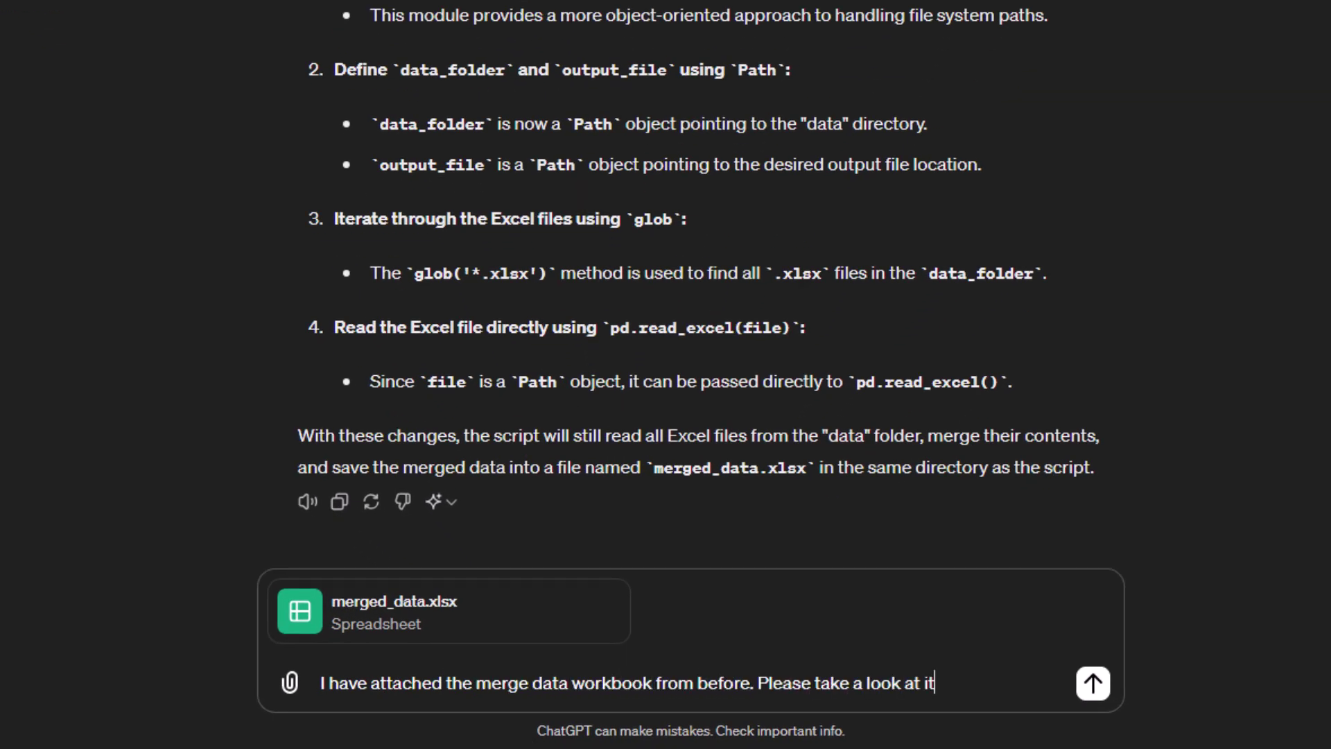
pyautogui.write('ualize ')
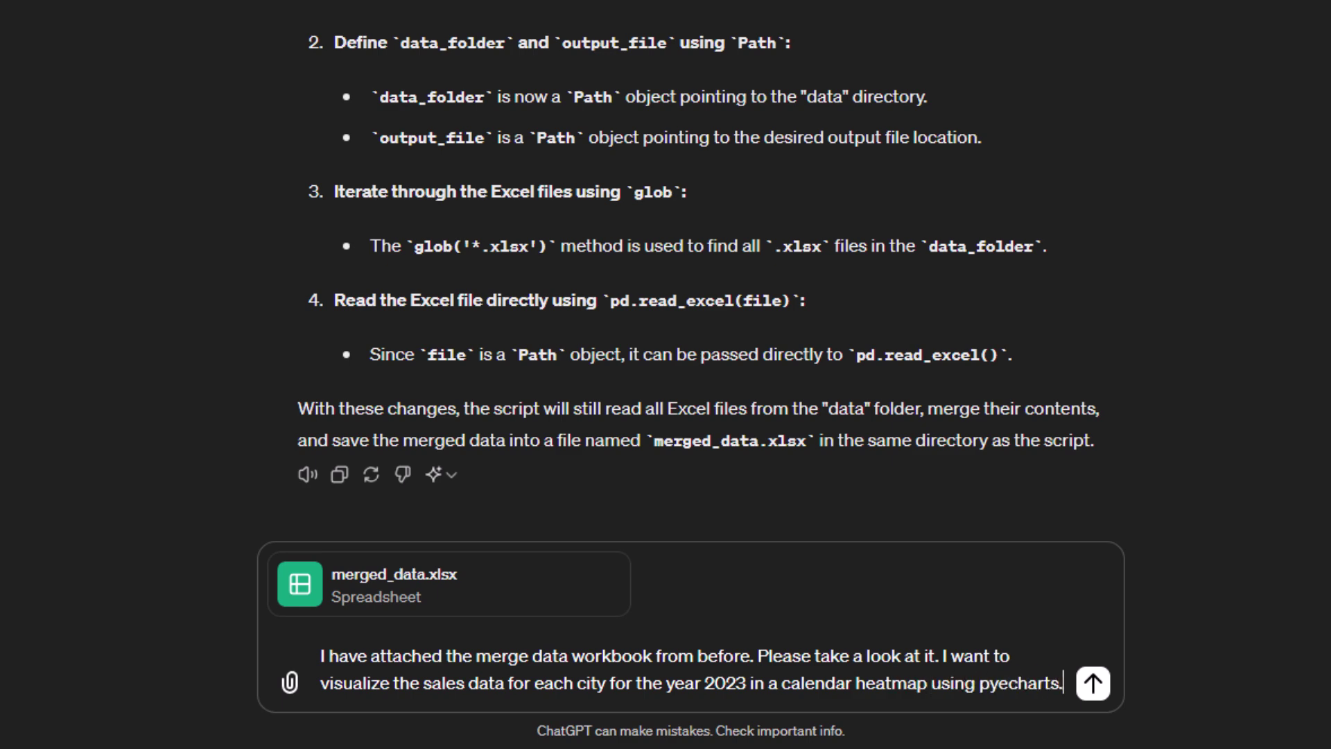
pyautogui.write(' For each city I want to have a seperate HTML file. On the pyechart')
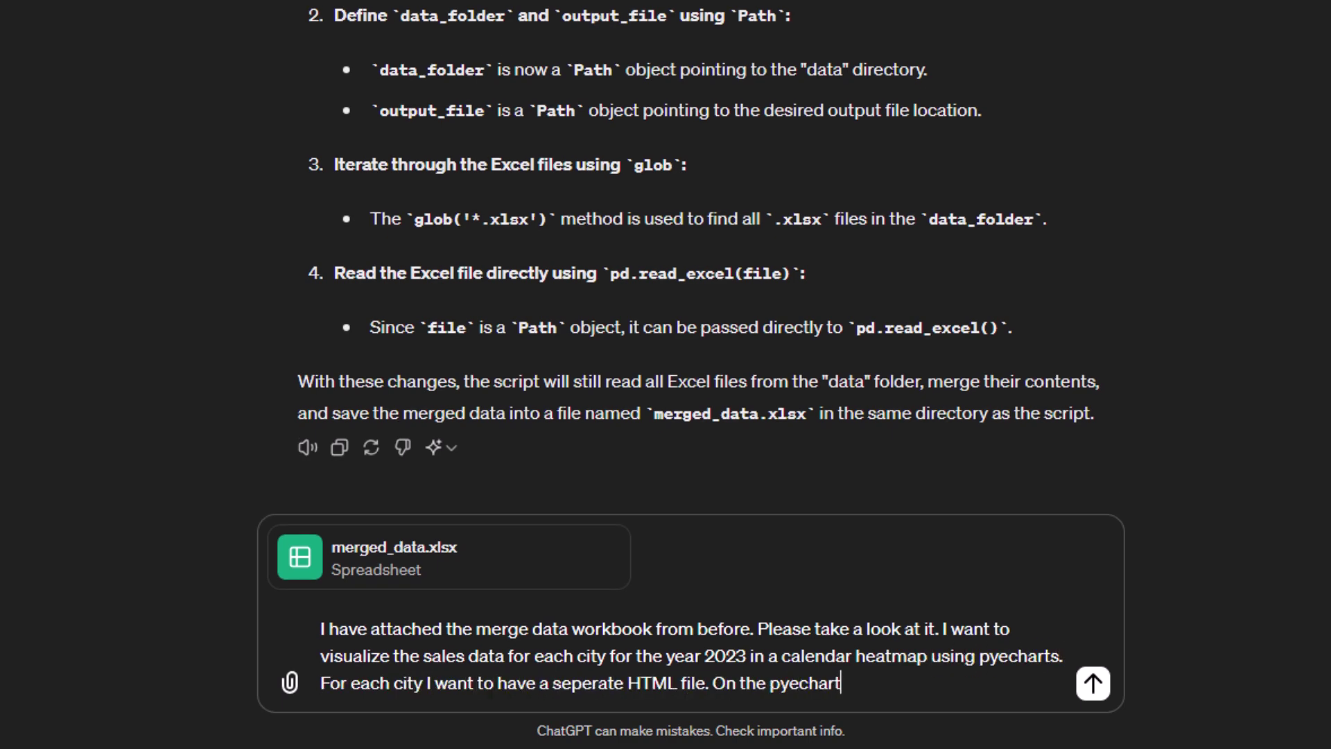
pyautogui.write(' following code ')
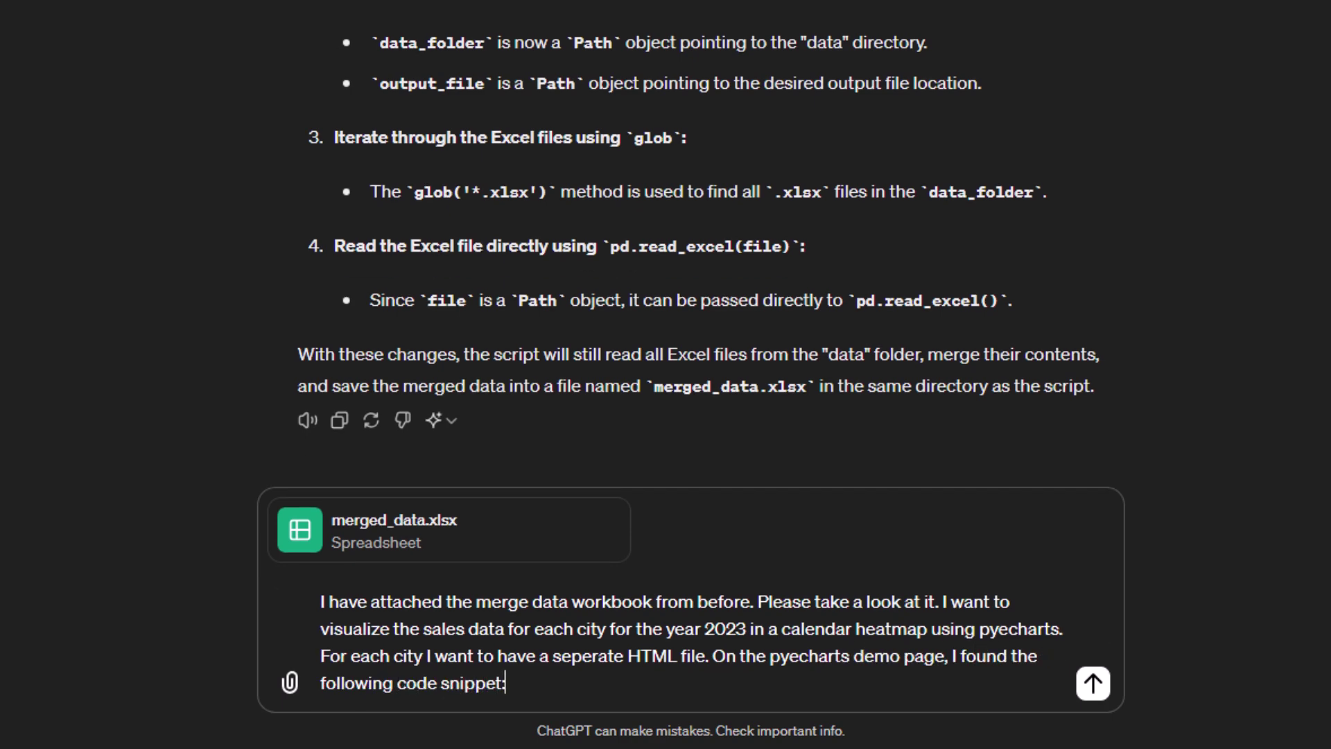
pyautogui.write('snippet:')
pyautogui.hotkey('shift', 'Return')
pyautogui.hotkey('shift', 'Return')
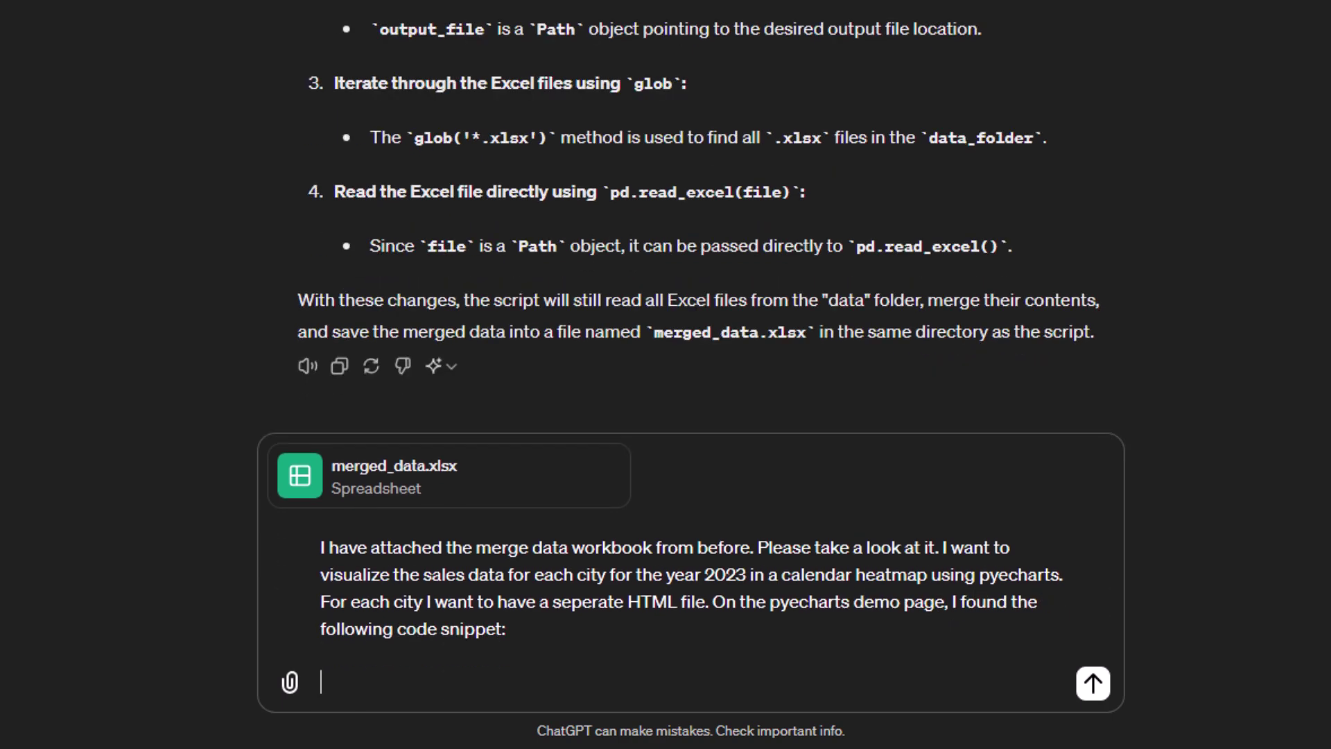
pyautogui.hotkey('ctrl', 'v')
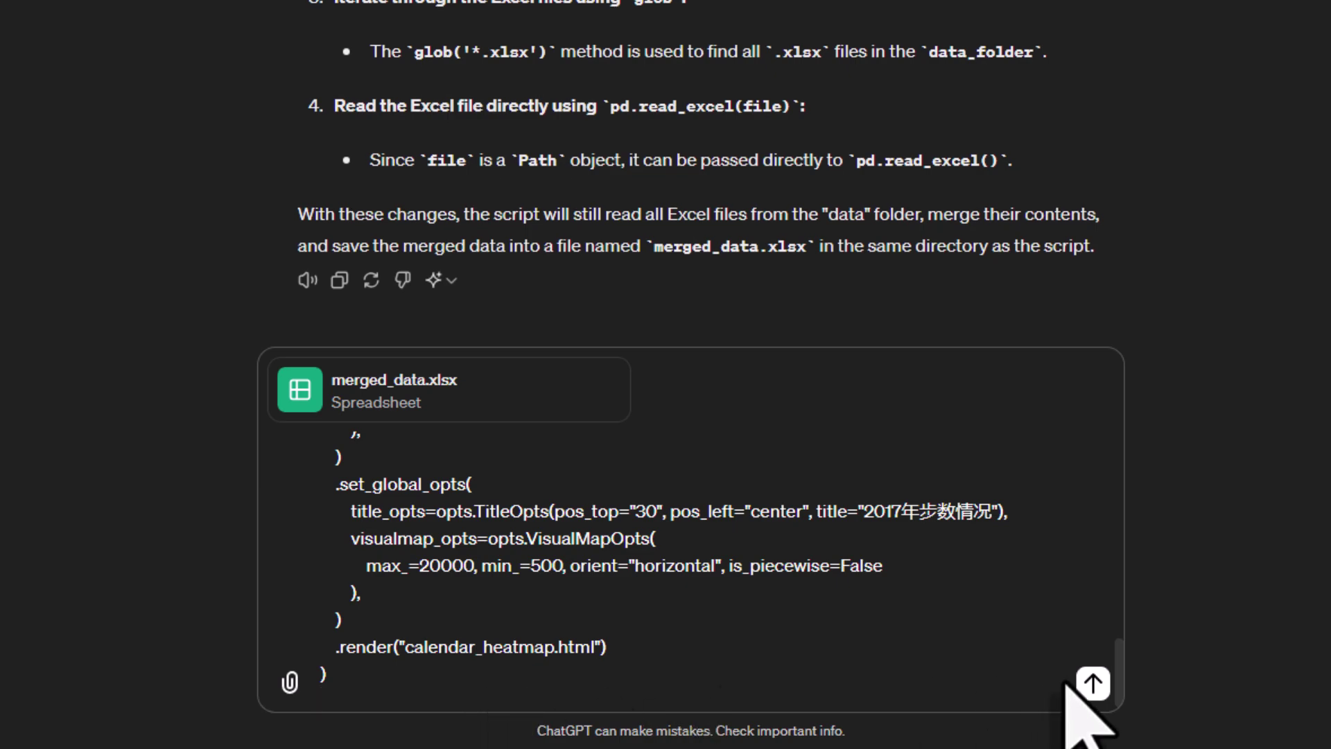
pyautogui.click(1092, 683)
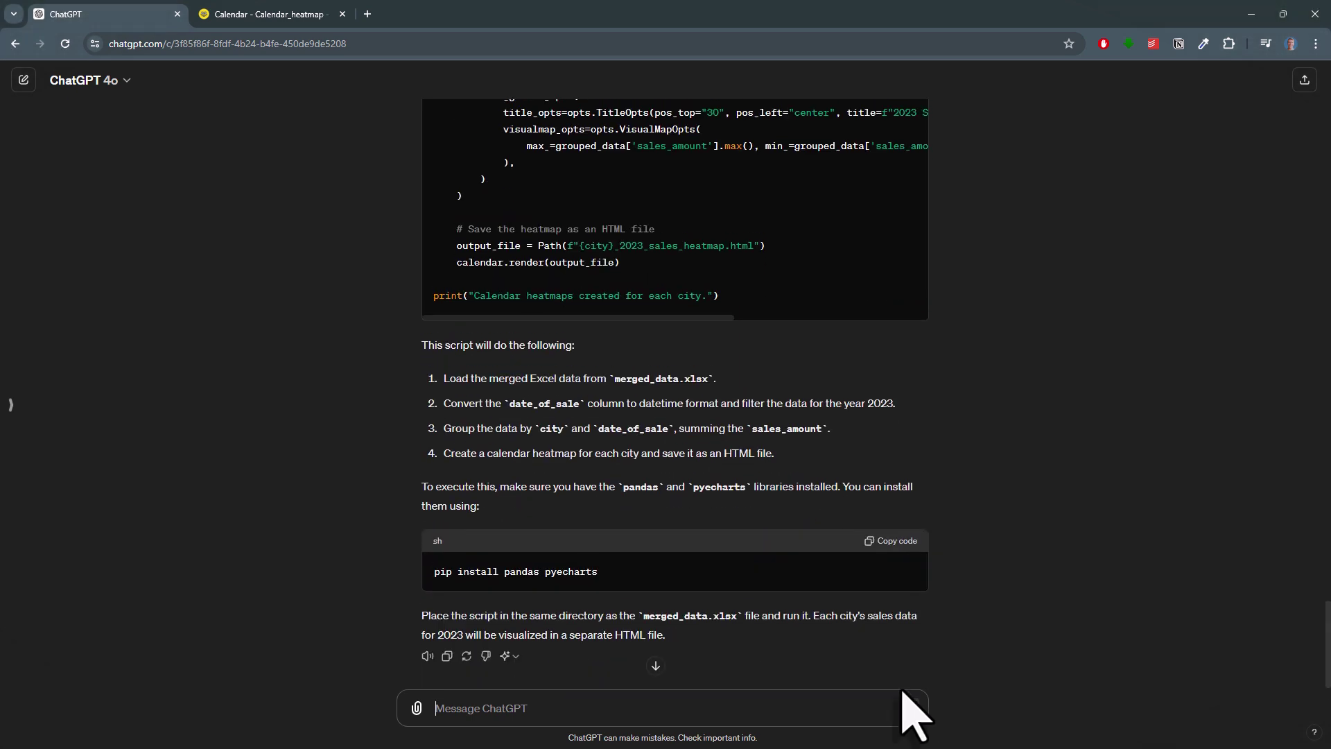
# Scroll up to the top of ChatGPT's pyecharts calendar heatmap script and copy it
pyautogui.scroll(6, 908, 714)
pyautogui.scroll(4, 908, 715)
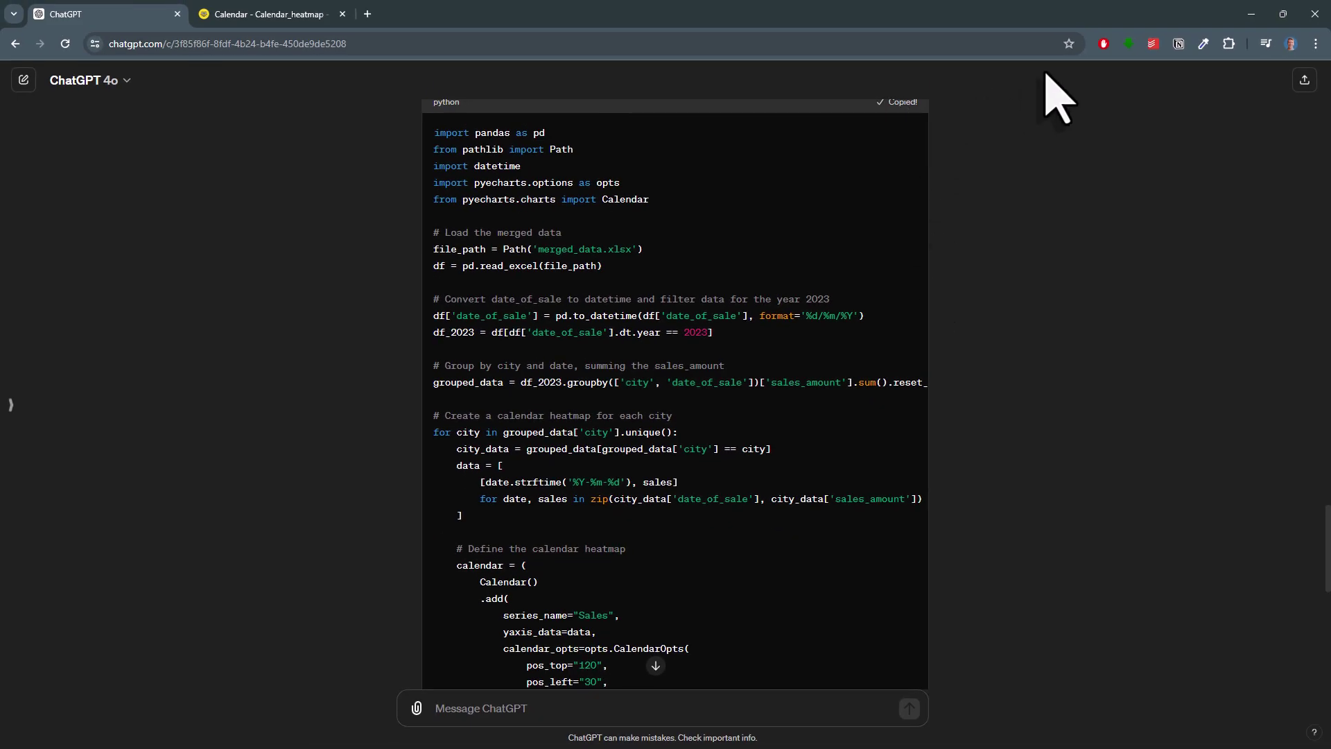
# Save the pasted heatmap code as visualize_data.py, run it, and open Tokyo_2023_sales_heatmap.html
pyautogui.click(1251, 14)
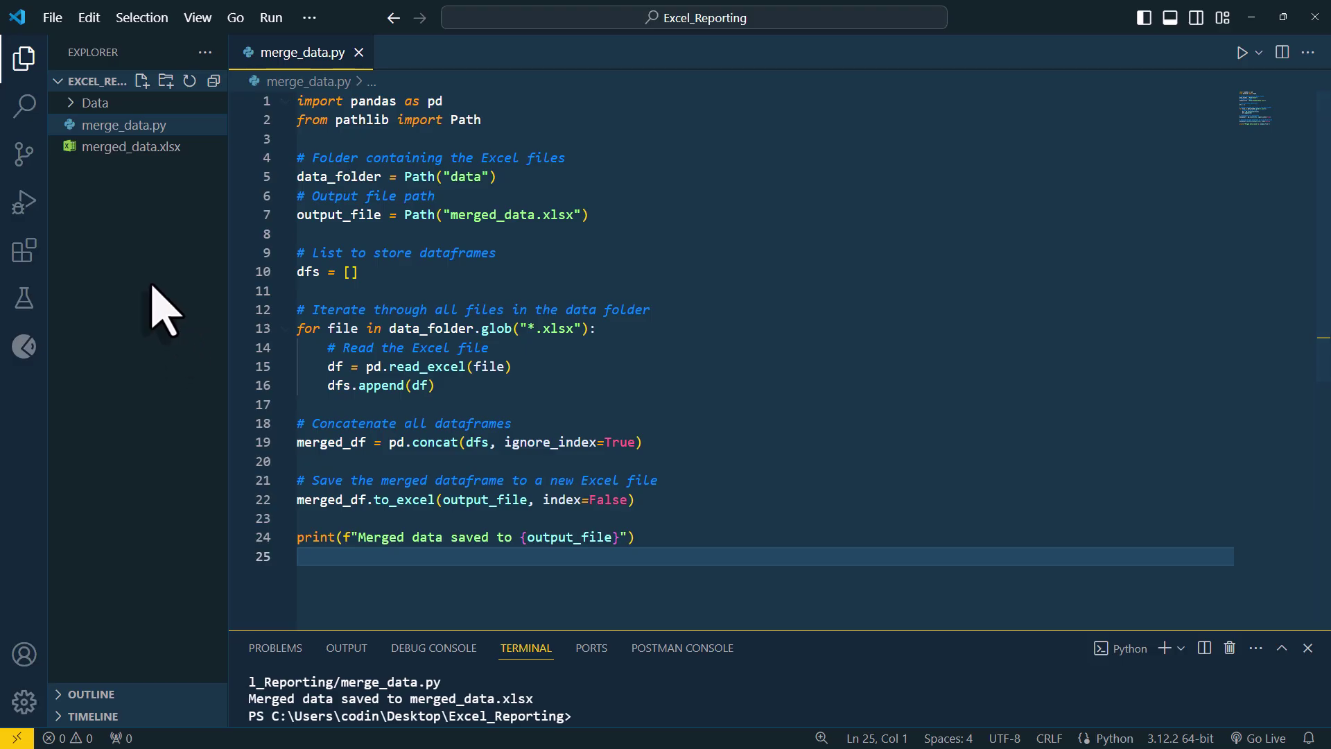
pyautogui.click(143, 82)
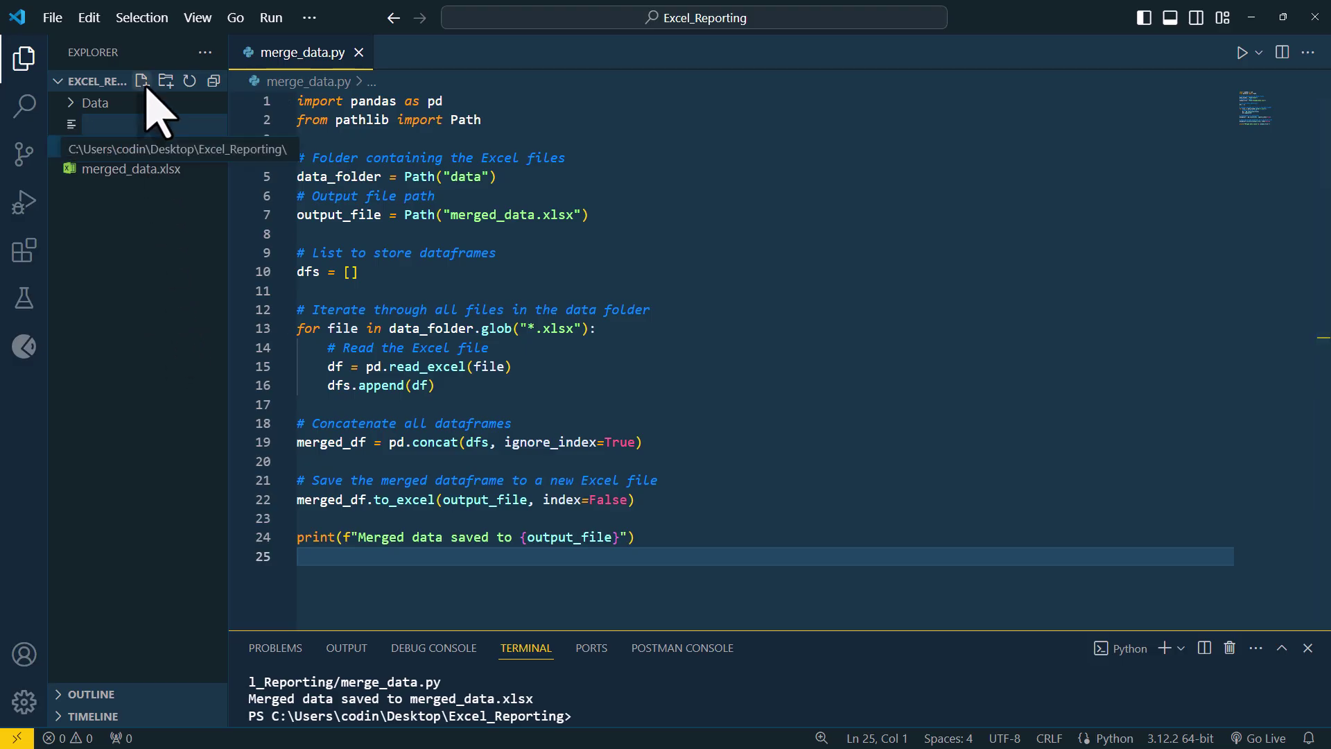
pyautogui.write('visualize_d')
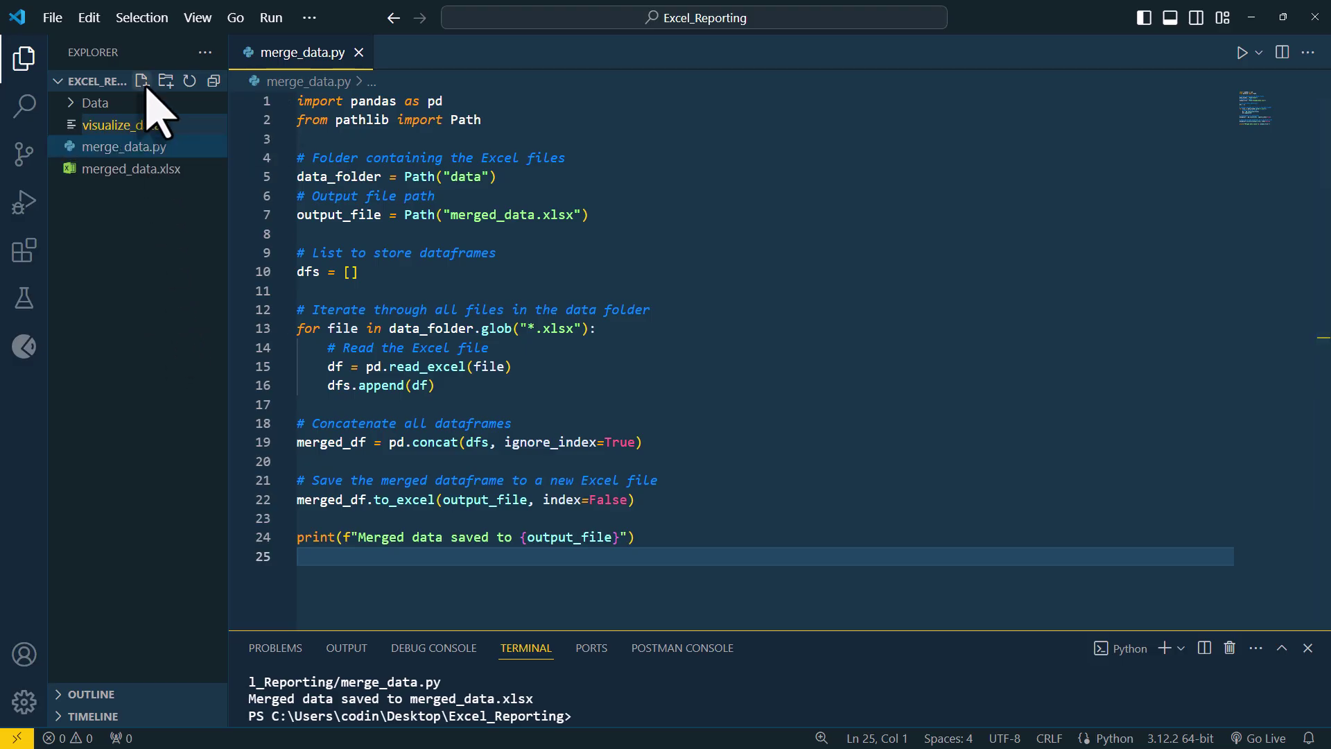
pyautogui.press('Return')
pyautogui.hotkey('ctrl', 'v')
pyautogui.hotkey('ctrl', 's')
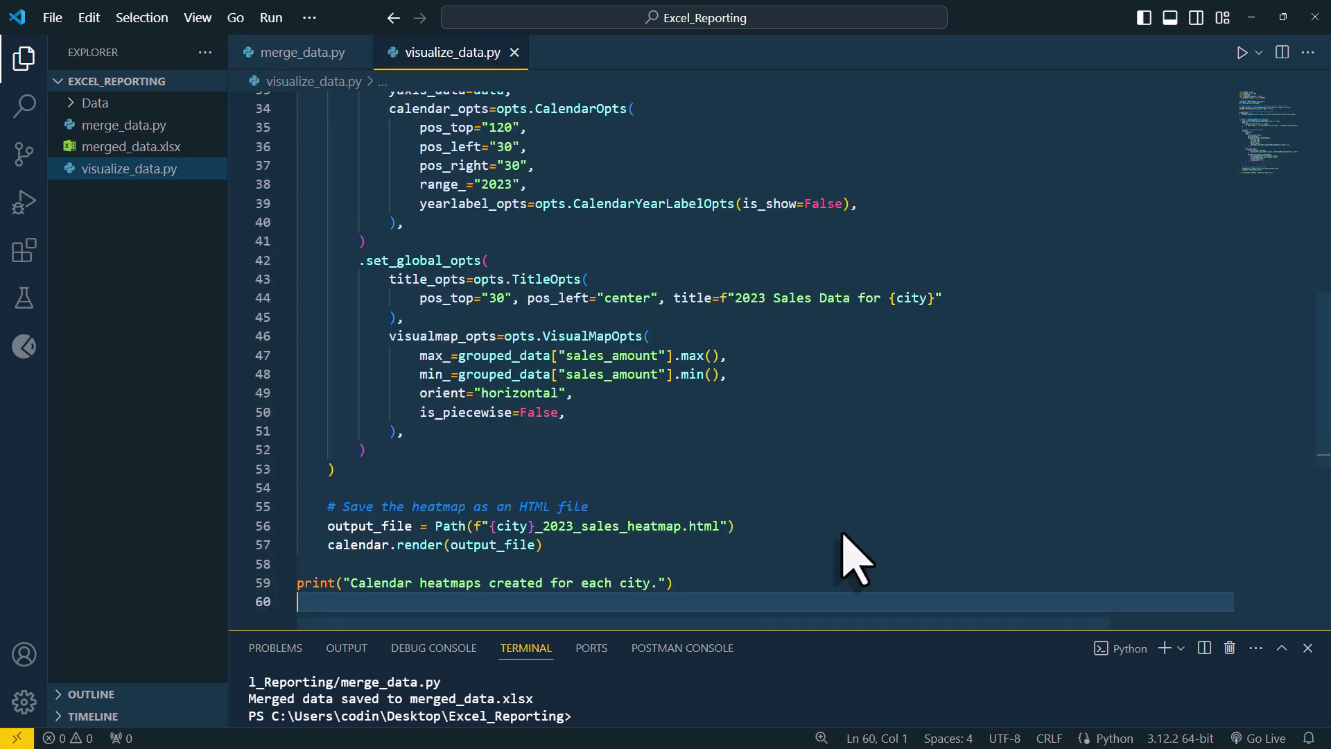
pyautogui.click(1241, 53)
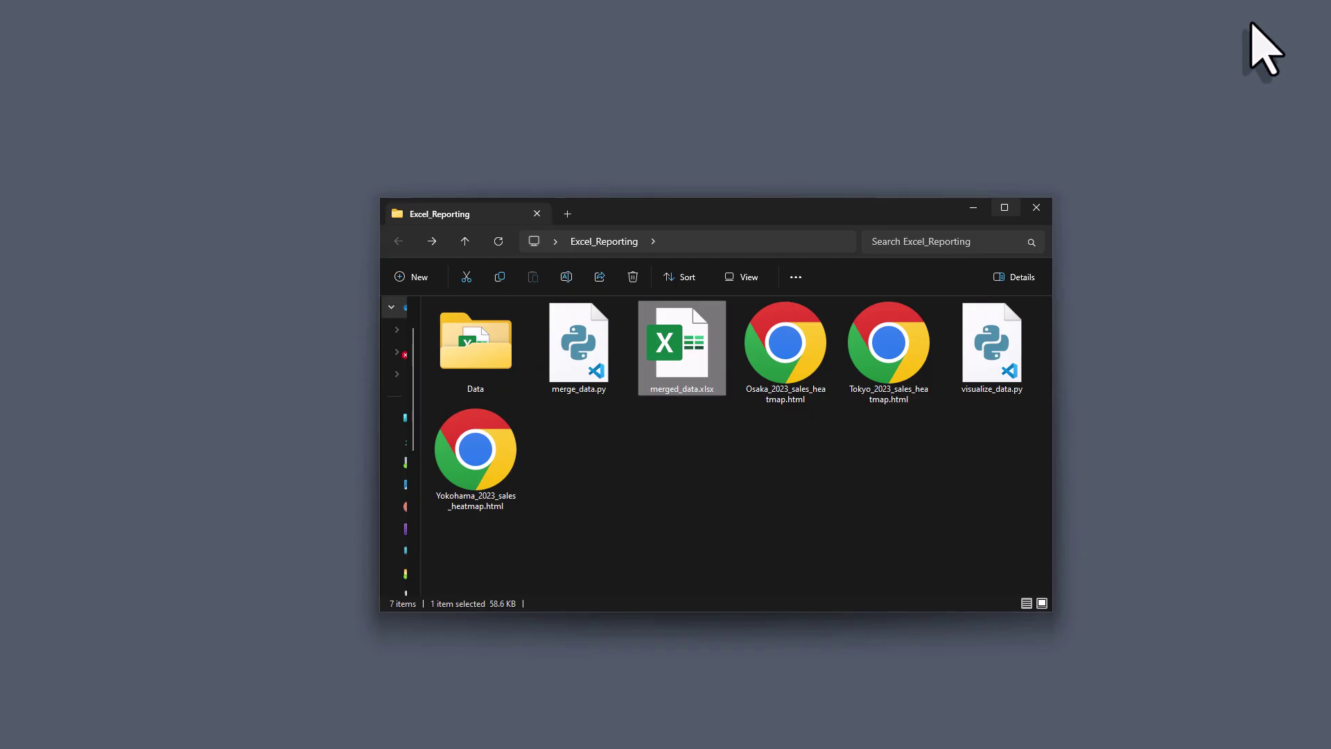
pyautogui.click(879, 378)
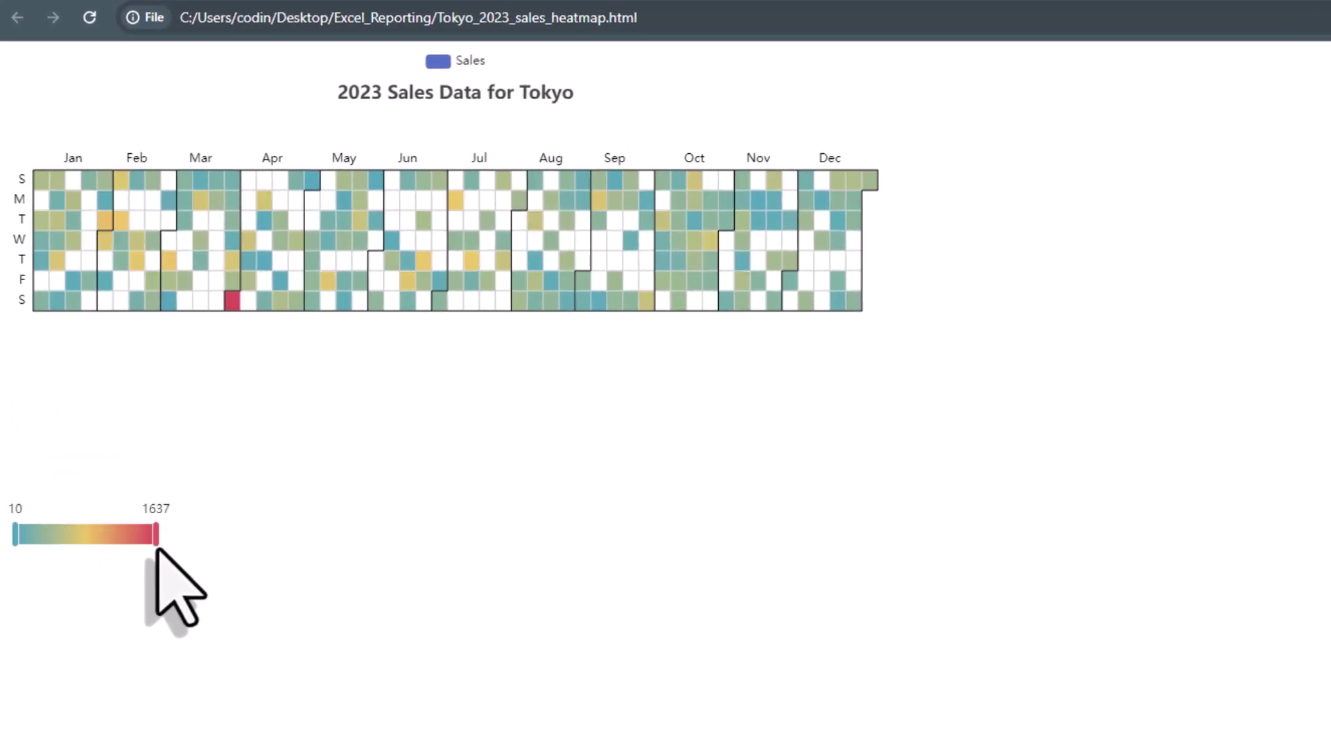
# Open Tokyo_Sales_2022-2023.xlsx from the Data folder in Excel
pyautogui.moveTo(43, 185)
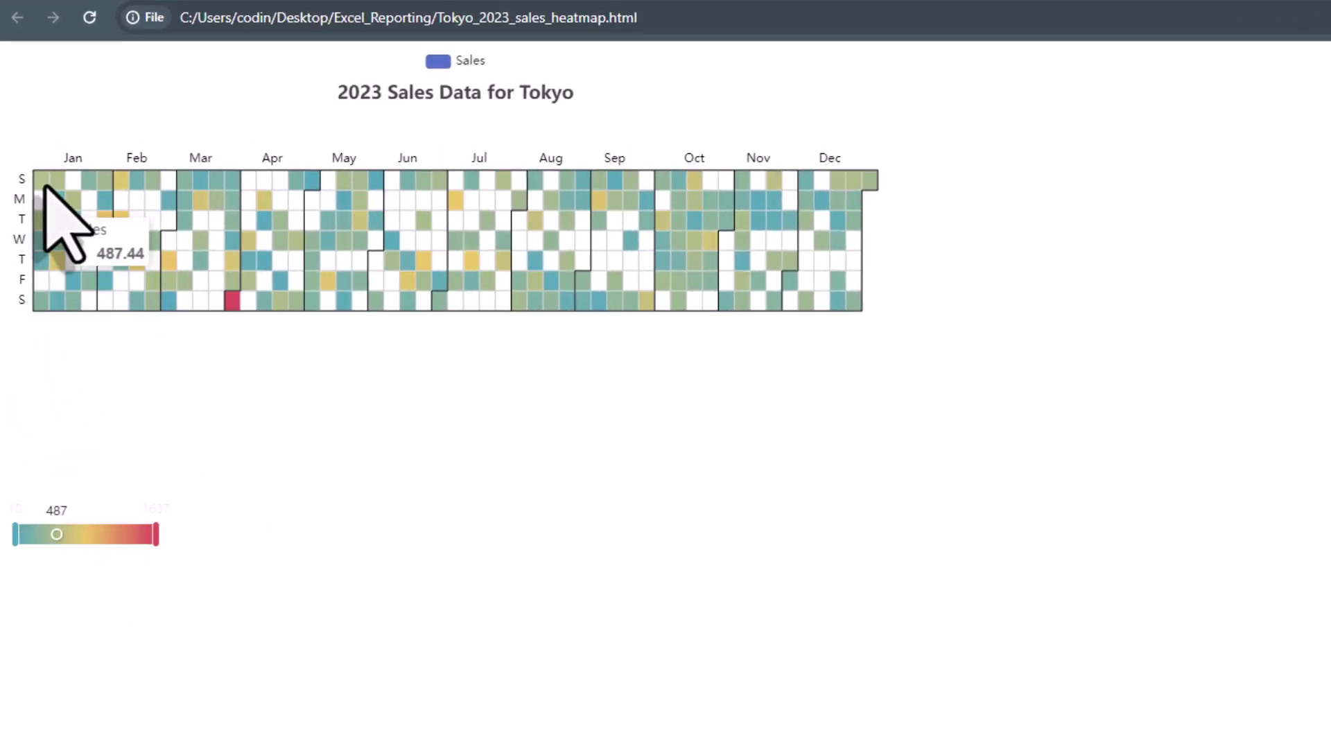
pyautogui.hotkey('alt', 'Tab')
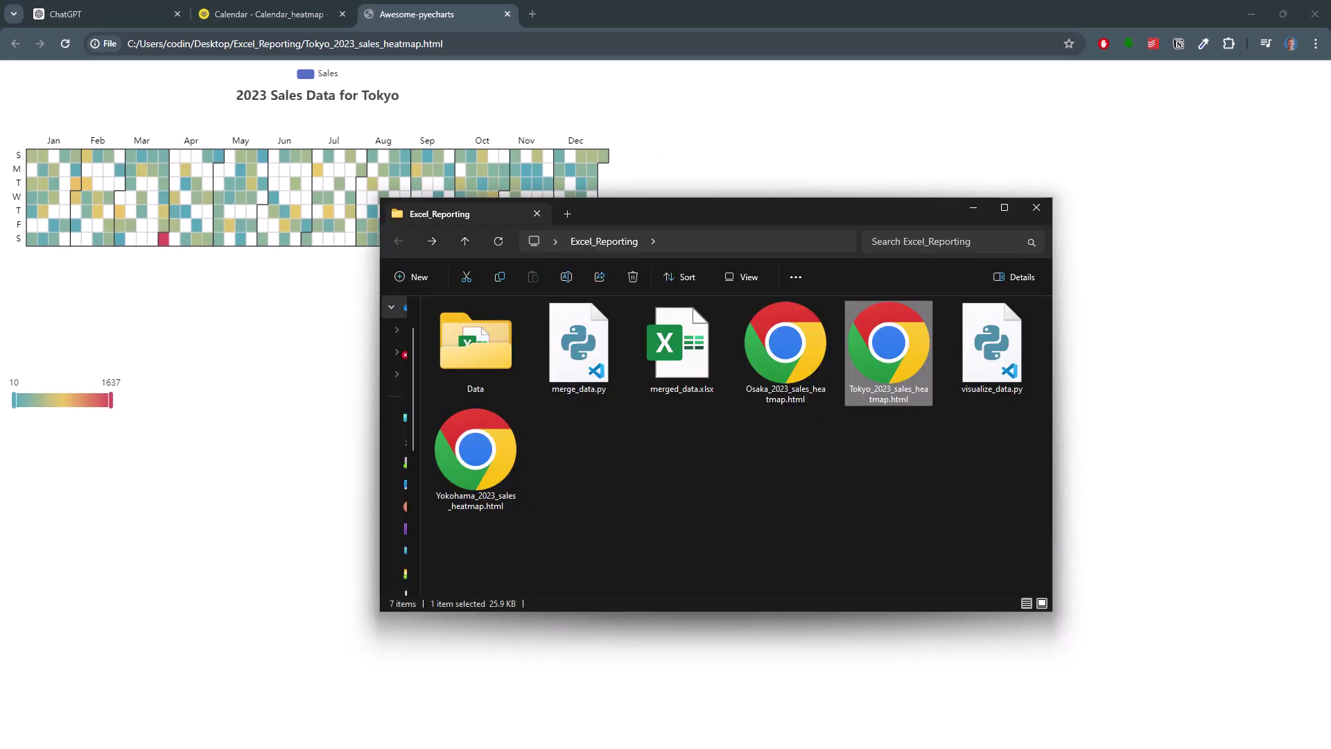
pyautogui.doubleClick(505, 386)
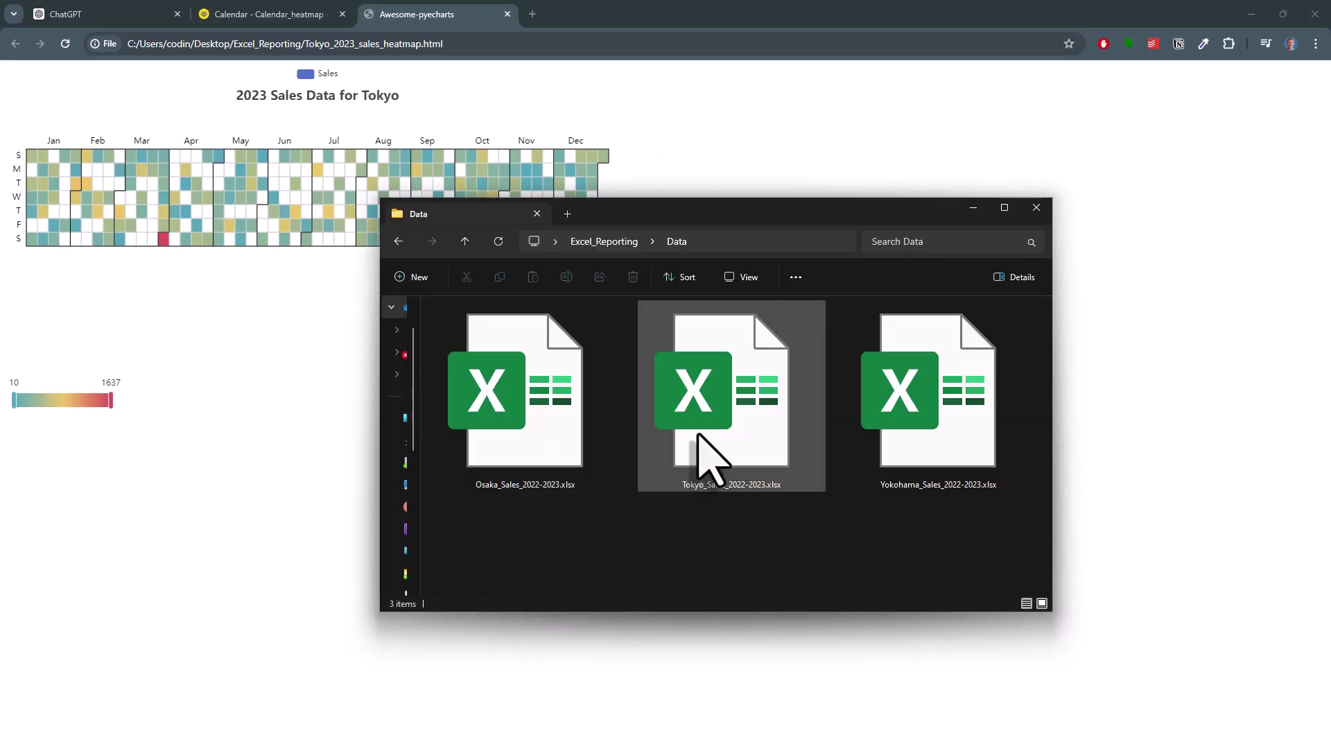
pyautogui.click(709, 437)
pyautogui.doubleClick(708, 437)
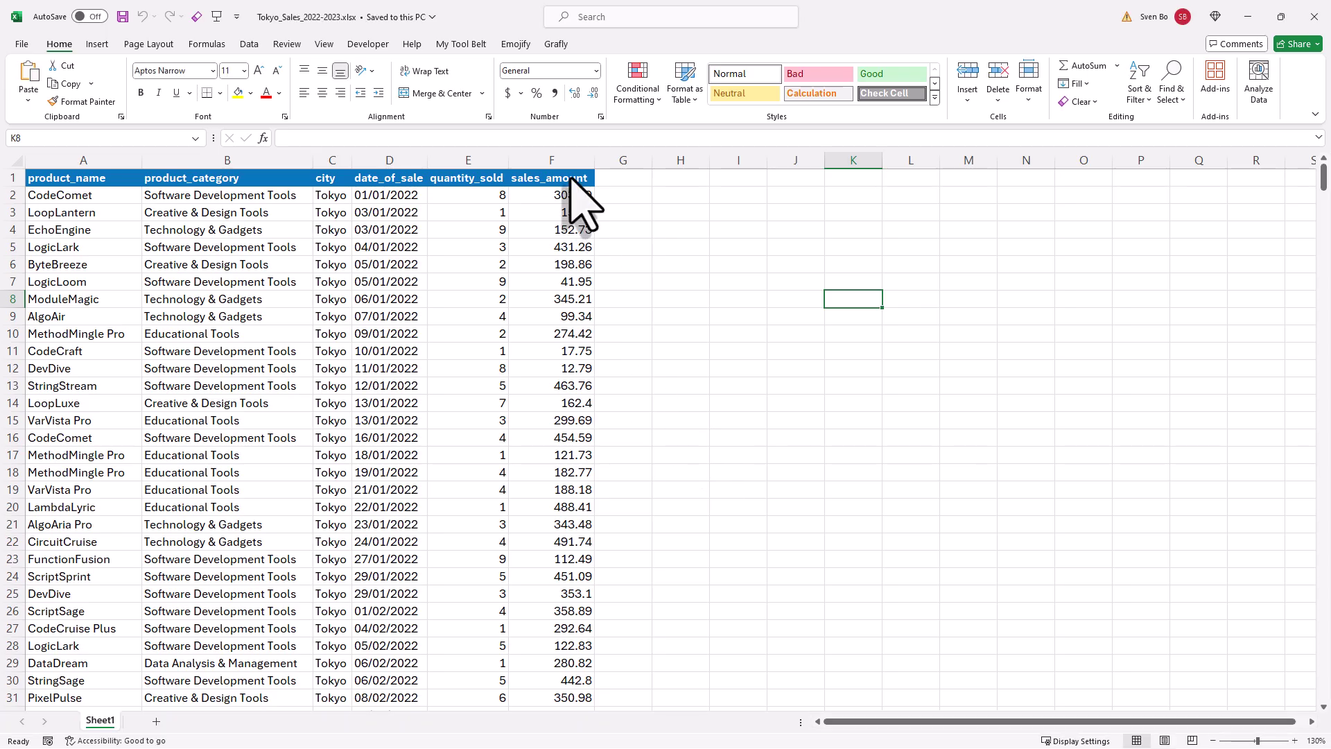
# Filter date_of_sale to 01/01/2023, leaving one sale of 487.44
pyautogui.moveTo(573, 179); pyautogui.dragTo(118, 179)
pyautogui.click(249, 44)
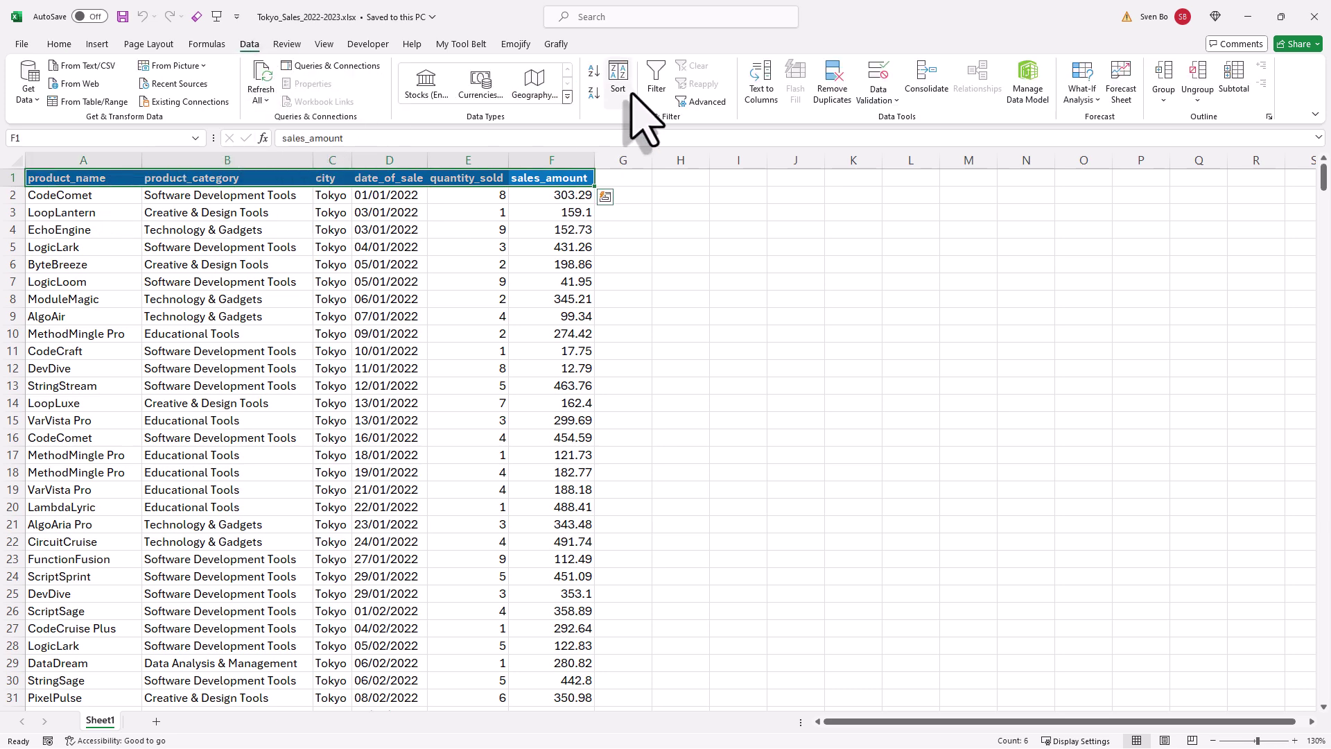
pyautogui.click(655, 77)
pyautogui.click(409, 229)
pyautogui.click(421, 179)
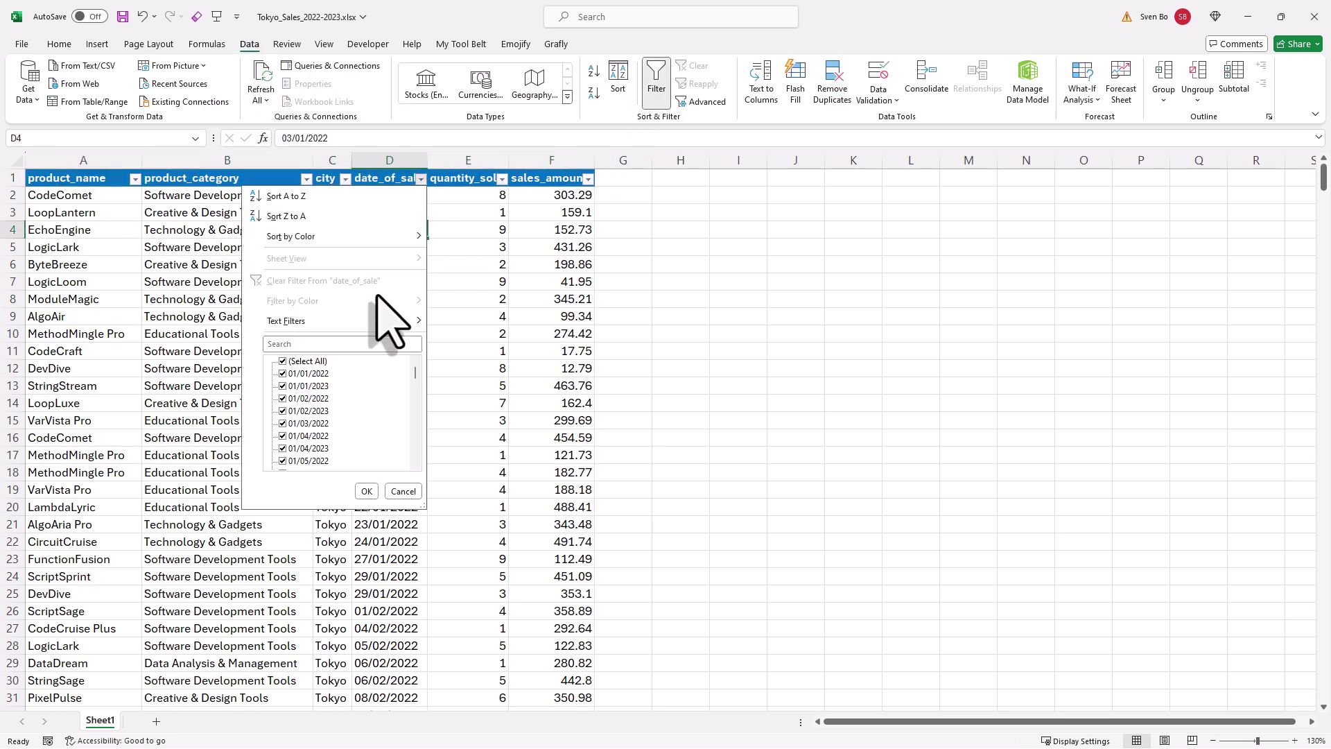
pyautogui.click(283, 386)
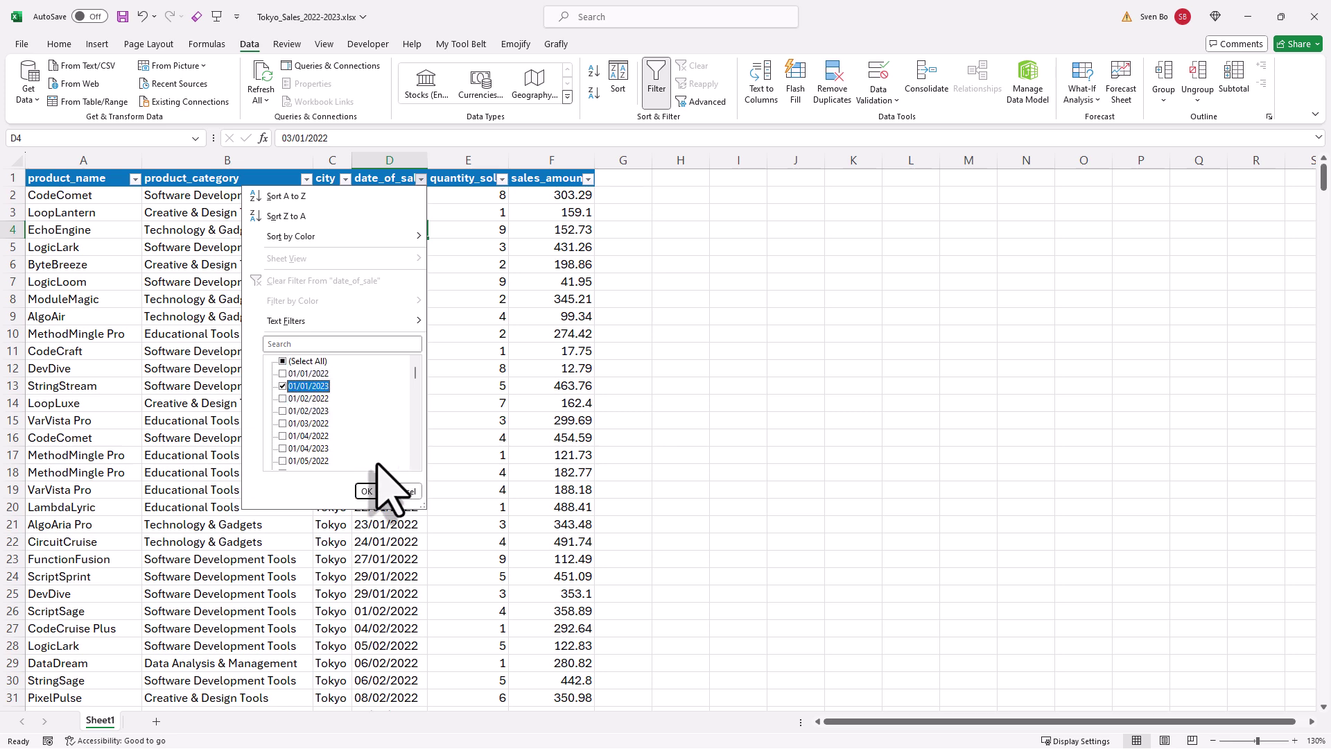
pyautogui.click(366, 491)
pyautogui.press('super+Down')
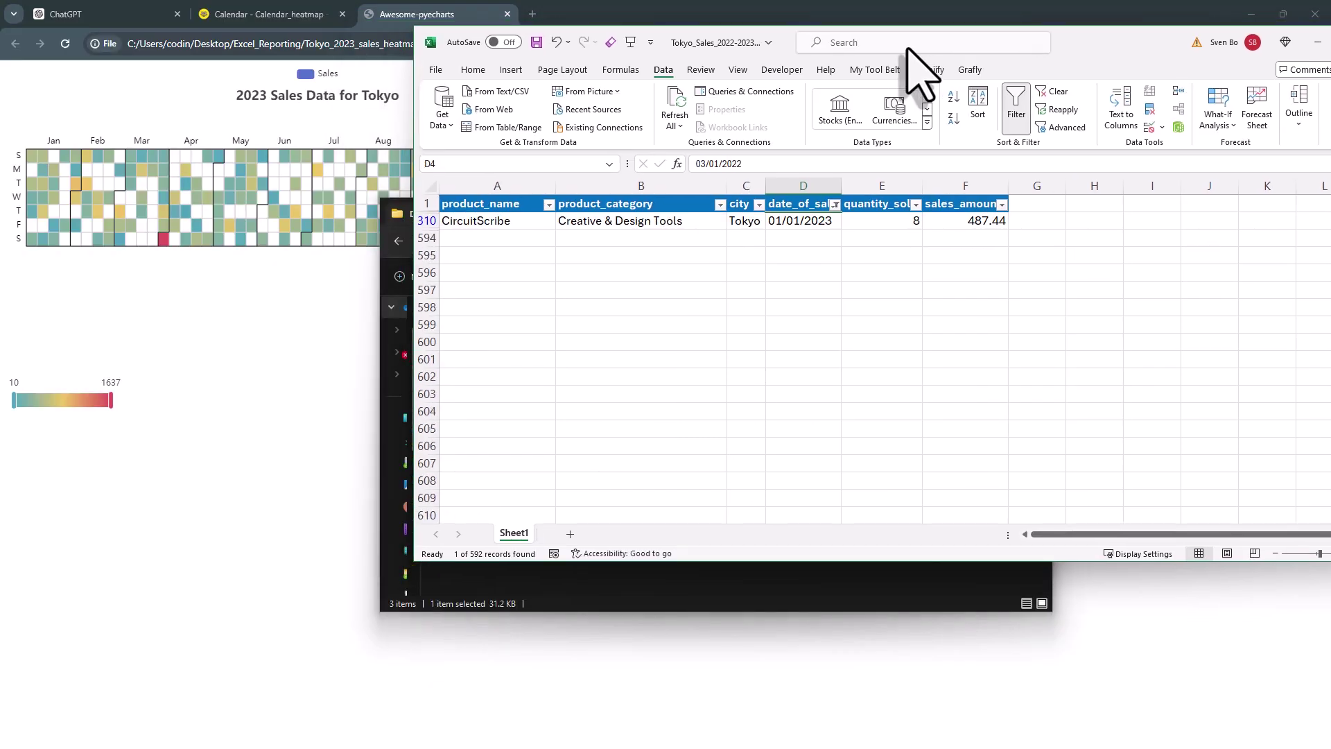
# Place Excel beside the heatmap, refilter to 08/01/2023, and confirm its two sales total 496.66
pyautogui.press('super+Right')
pyautogui.click(372, 232)
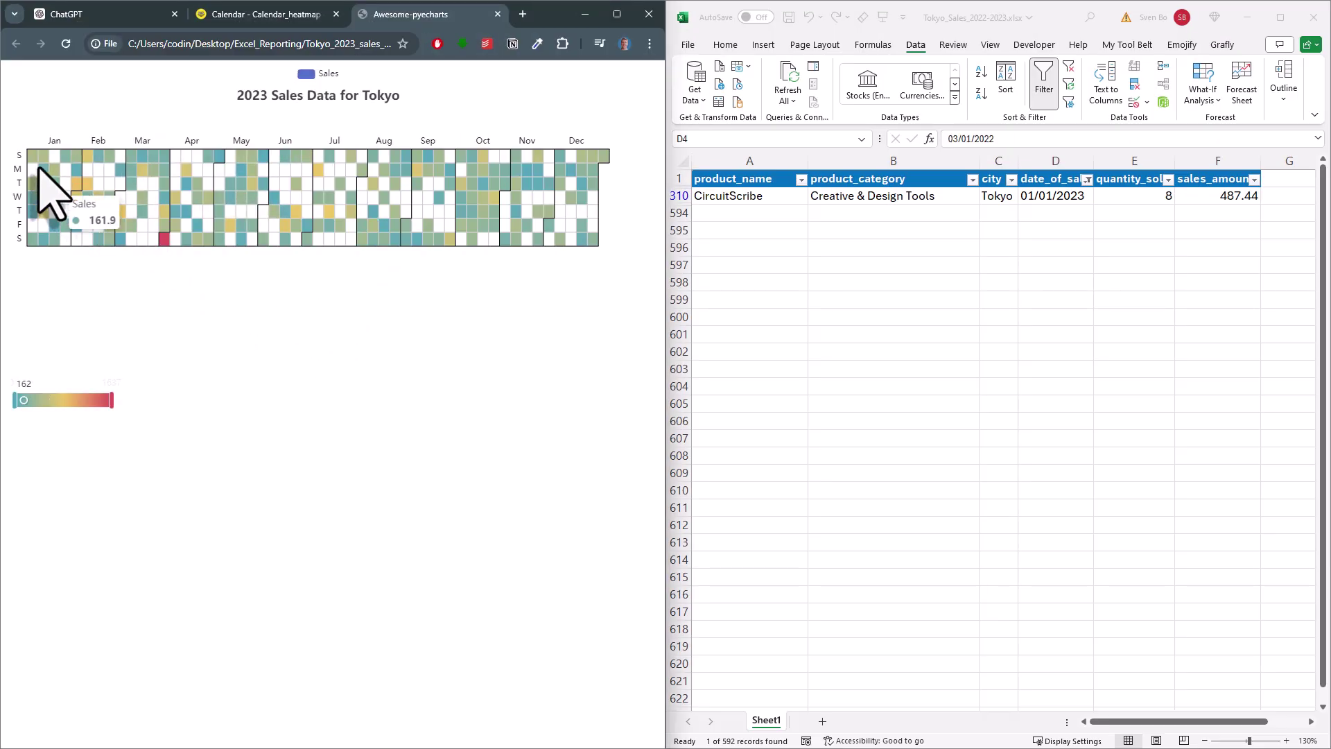
pyautogui.moveTo(32, 154)
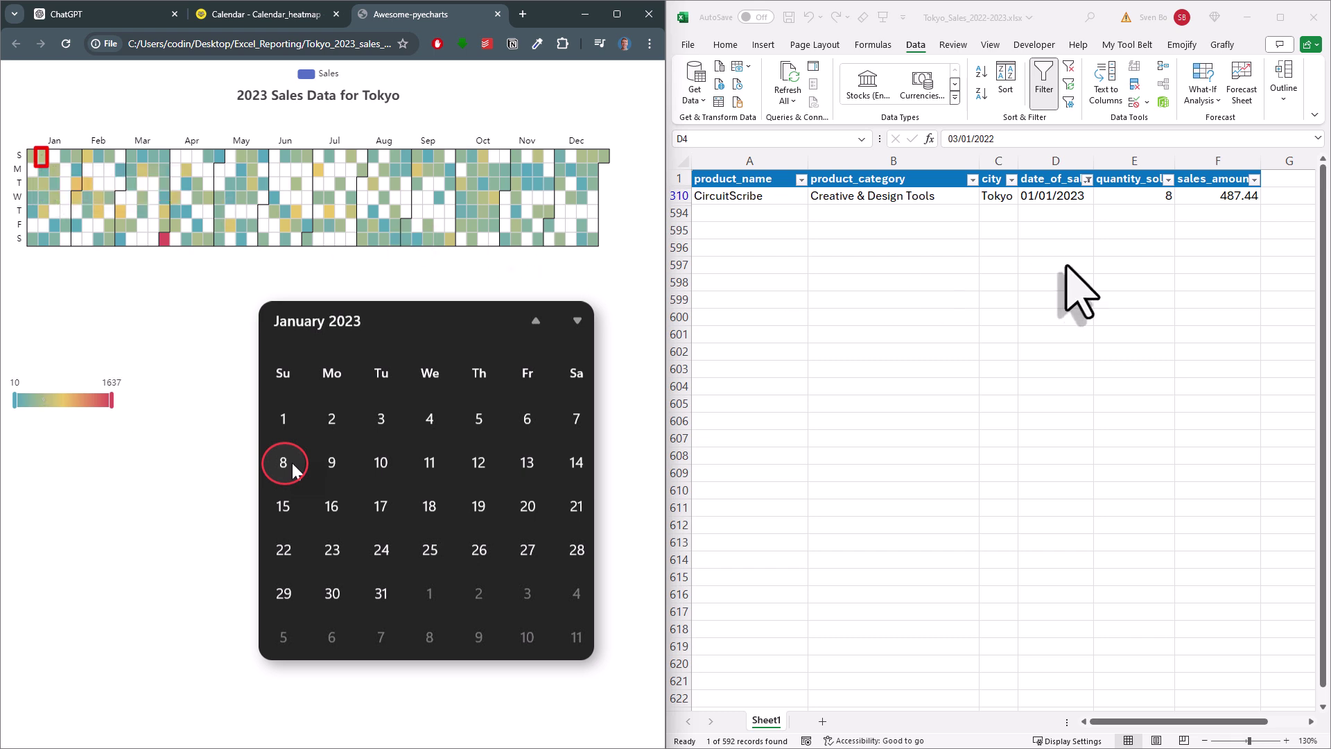
pyautogui.click(1087, 180)
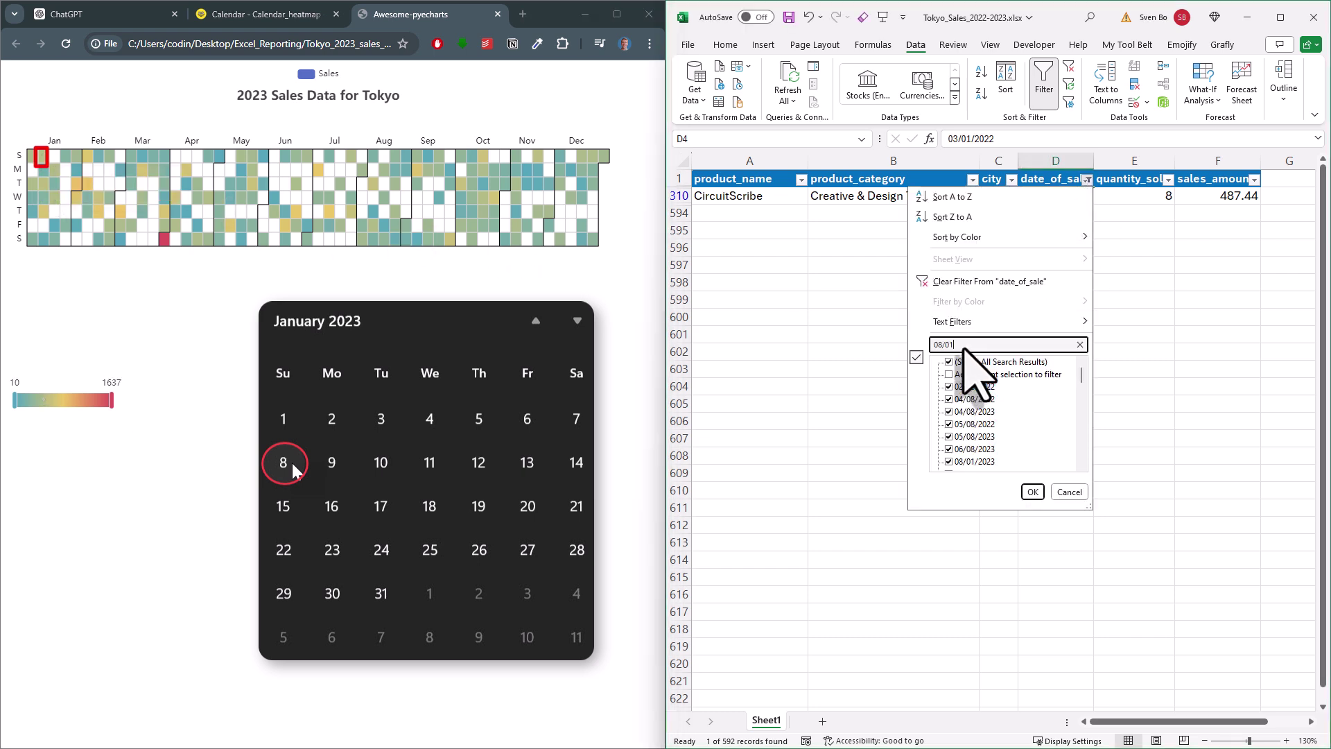
pyautogui.click(1033, 494)
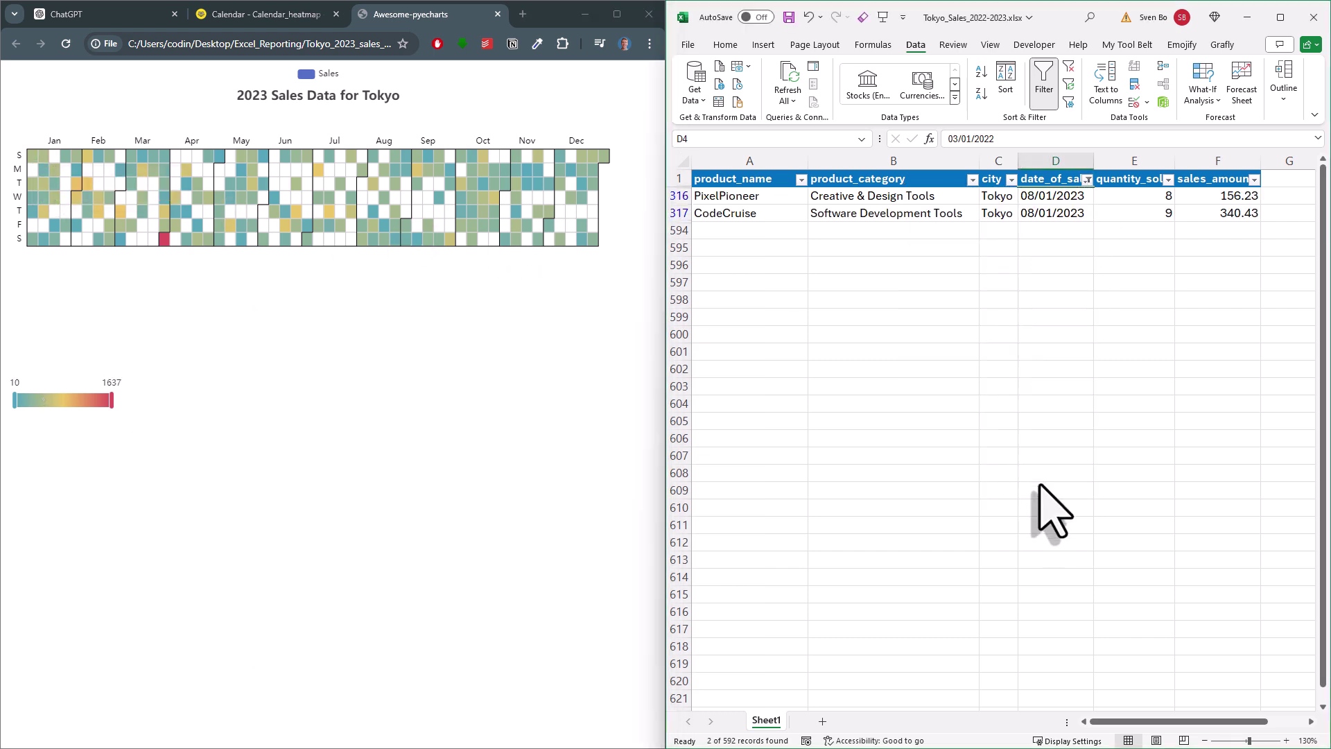
pyautogui.moveTo(1218, 199); pyautogui.dragTo(1217, 214)
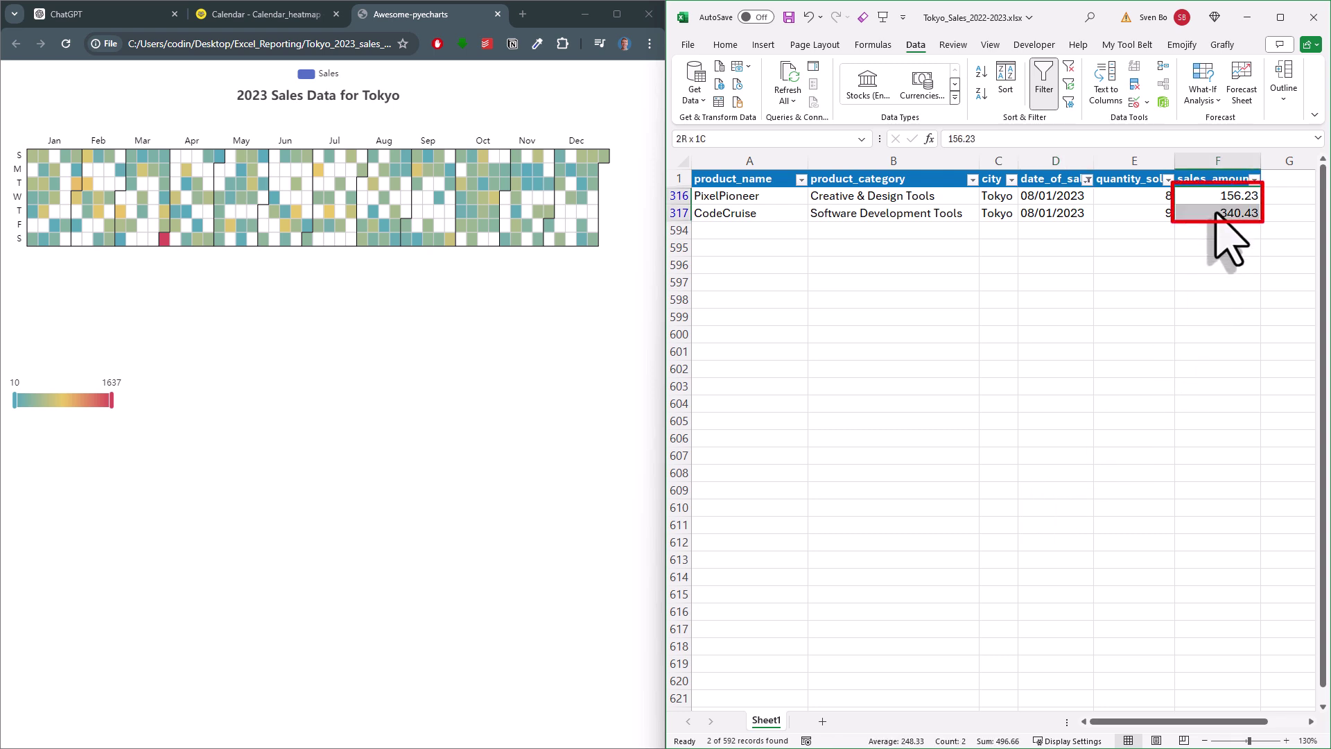
pyautogui.moveTo(44, 154)
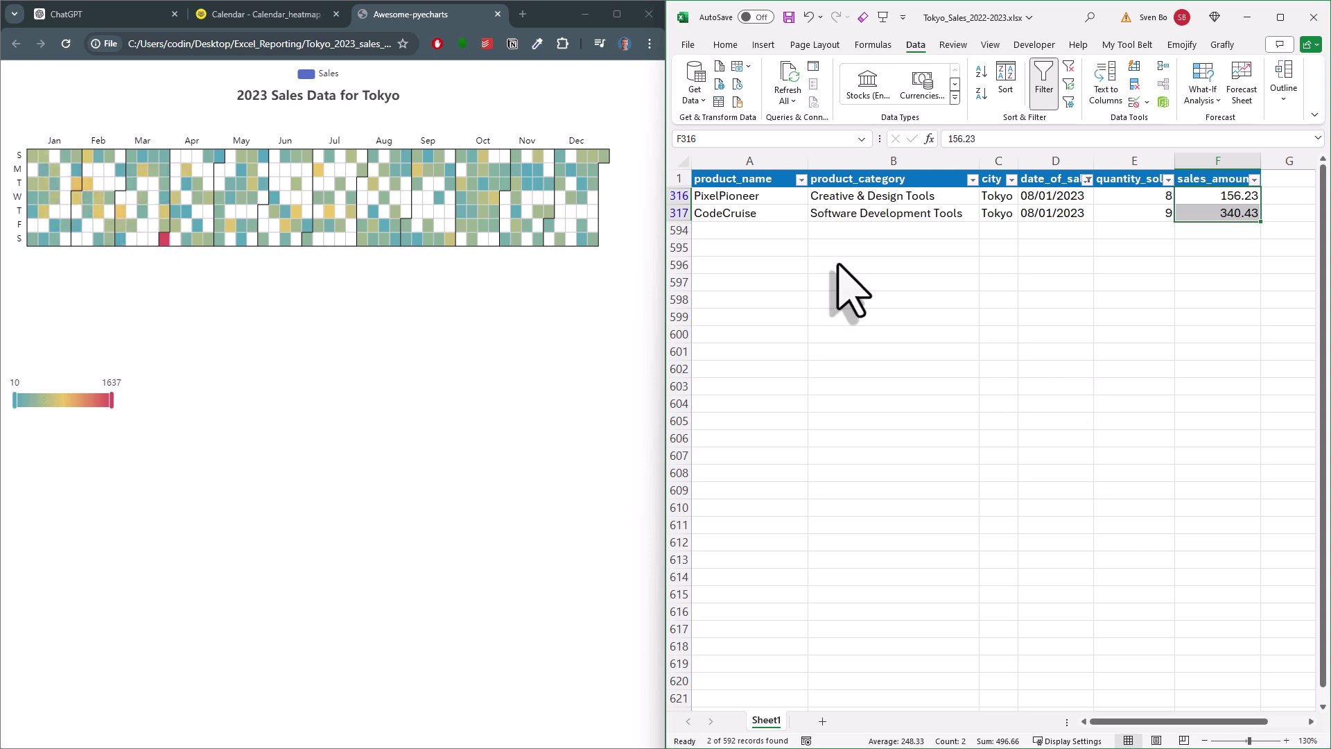
pyautogui.click(616, 14)
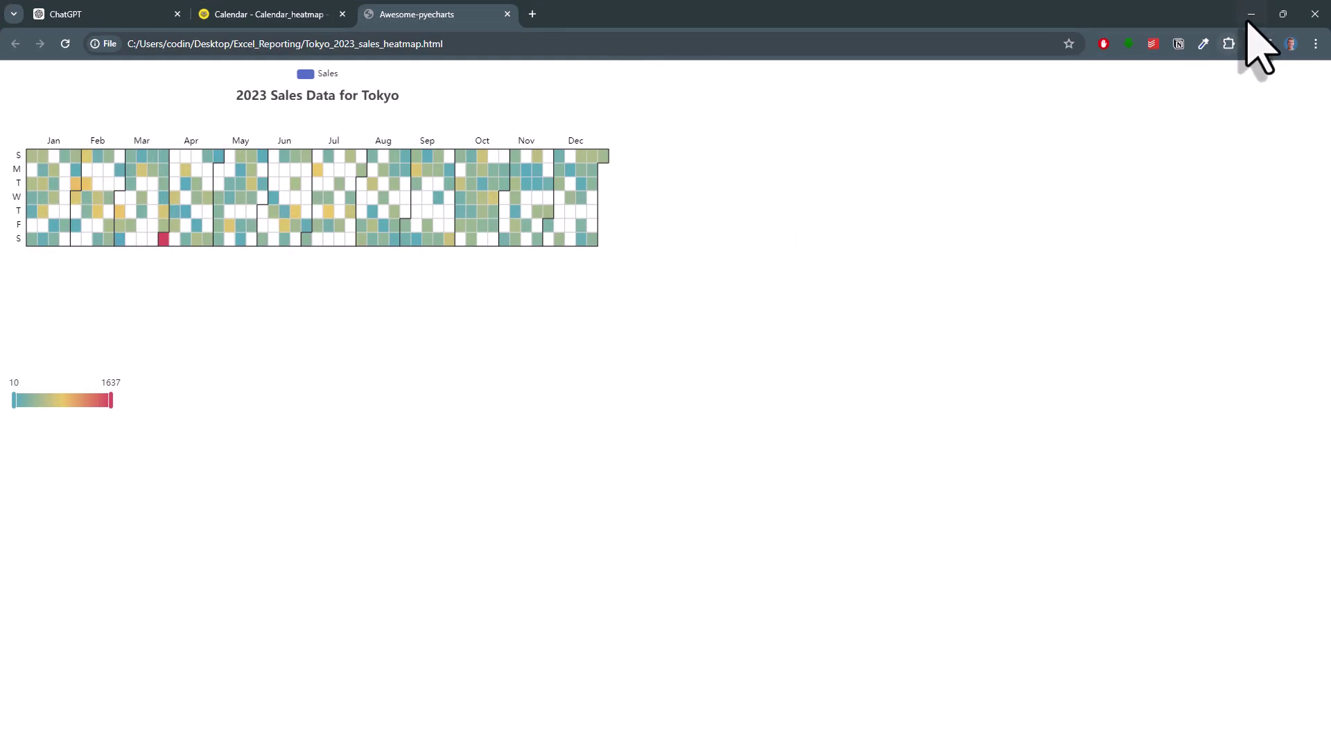
# Close the heatmap browser and the Tokyo workbook without saving the filter changes
pyautogui.click(1312, 15)
pyautogui.click(1312, 15)
pyautogui.click(1048, 481)
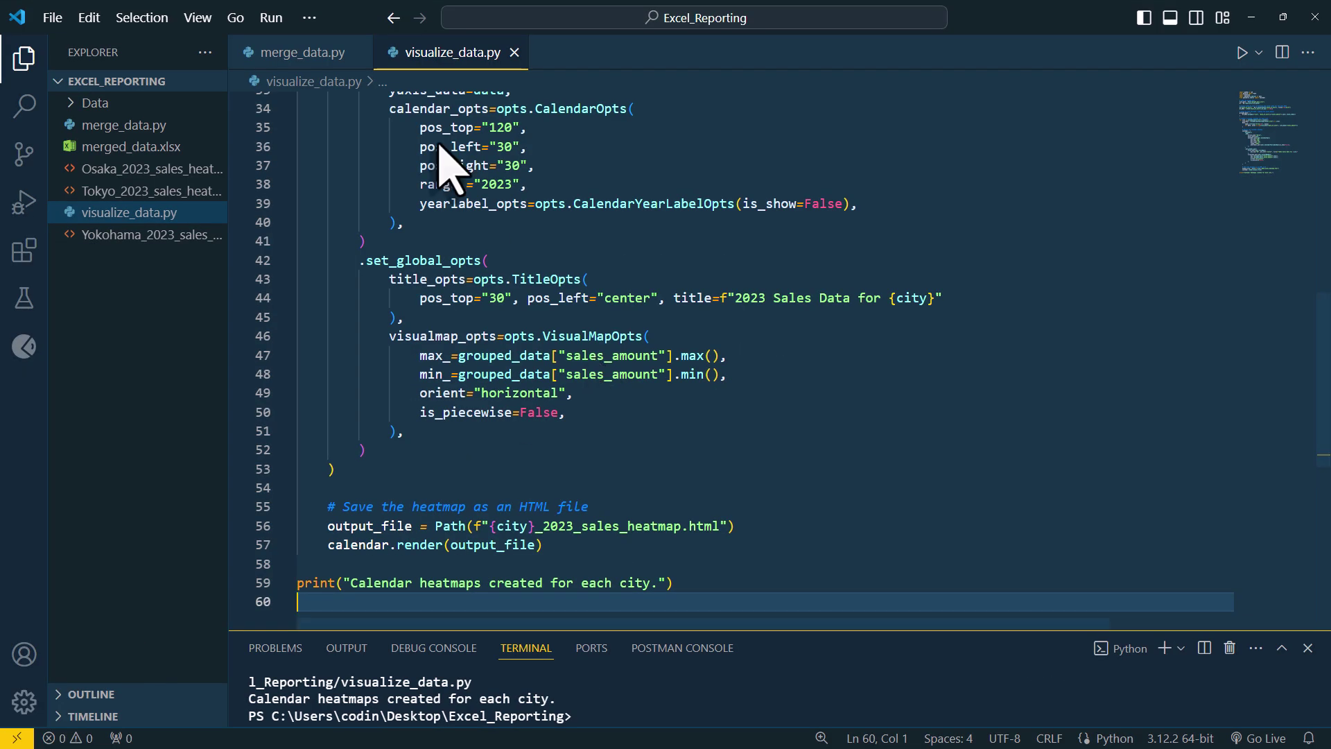
# Select and copy all of the merge_data.py code
pyautogui.click(346, 59)
pyautogui.click(630, 256)
pyautogui.hotkey('ctrl', 'a')
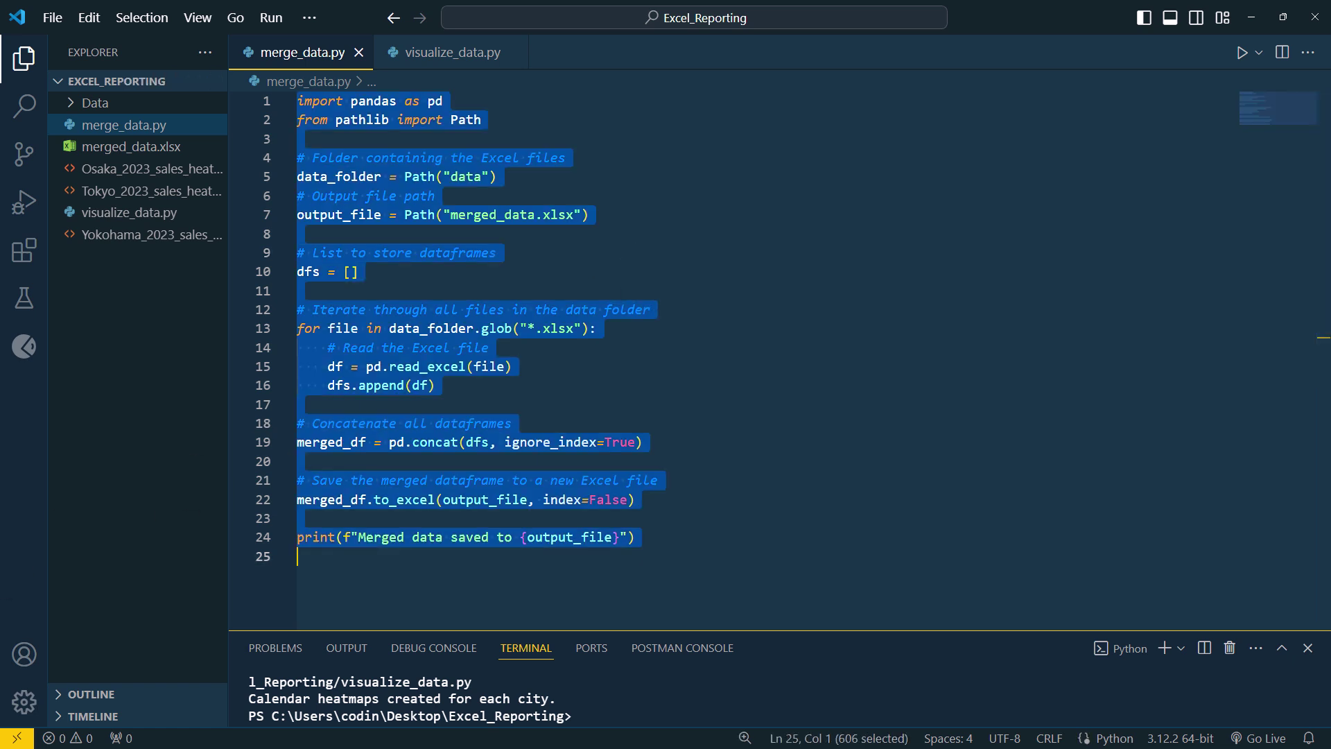
pyautogui.hotkey('alt', 'Tab')
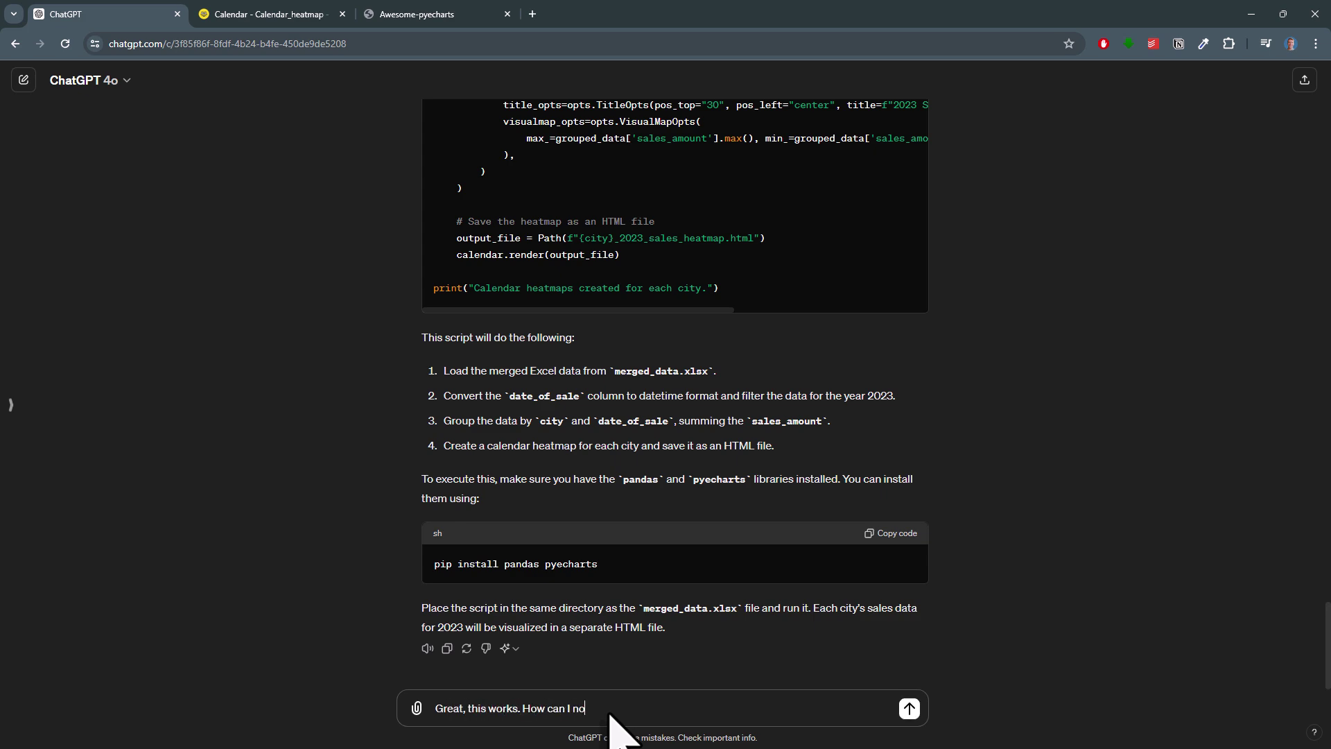
# Paste the merge_data.py code and ask to combine it with the chart generation into one script
pyautogui.write('s:')
pyautogui.hotkey('shift', 'Return')
pyautogui.hotkey('ctrl', 'v')
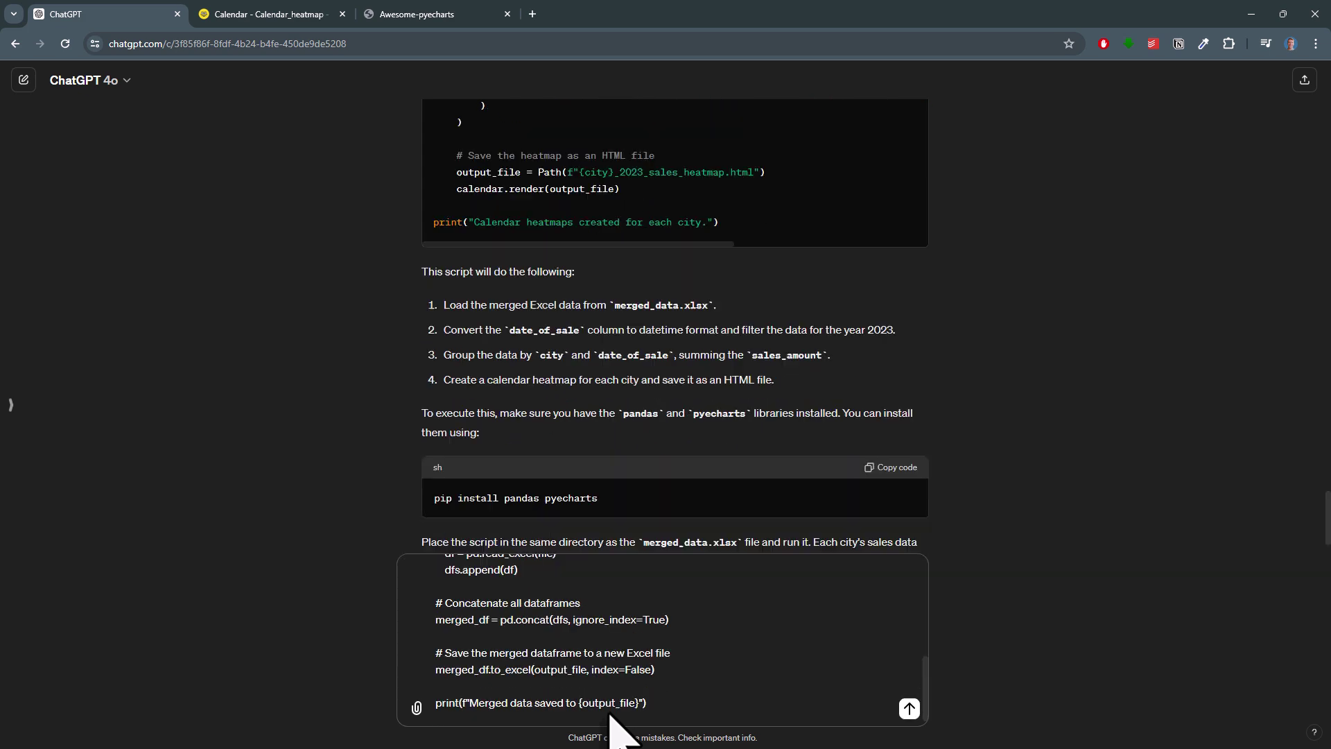
pyautogui.hotkey('shift', 'Return')
pyautogui.hotkey('shift', 'Return')
pyautogui.write('and also the chart generation')
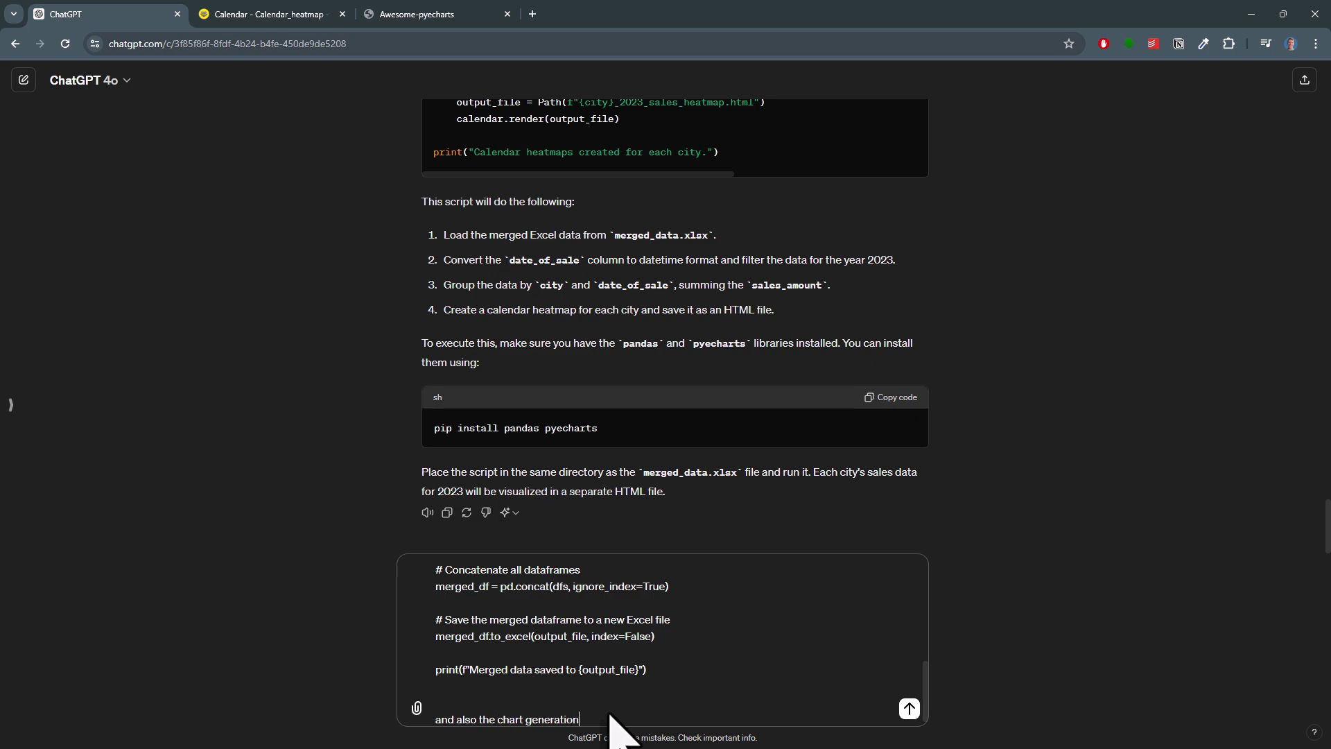
pyautogui.write(' into one single script:')
# Add the visualize_data.py code, send the request, and copy the combined script returned
pyautogui.hotkey('alt', 'Tab')
pyautogui.hotkey('ctrl', 'a')
pyautogui.hotkey('ctrl', 'c')
pyautogui.hotkey('alt', 'Tab')
pyautogui.hotkey('ctrl', 'v')
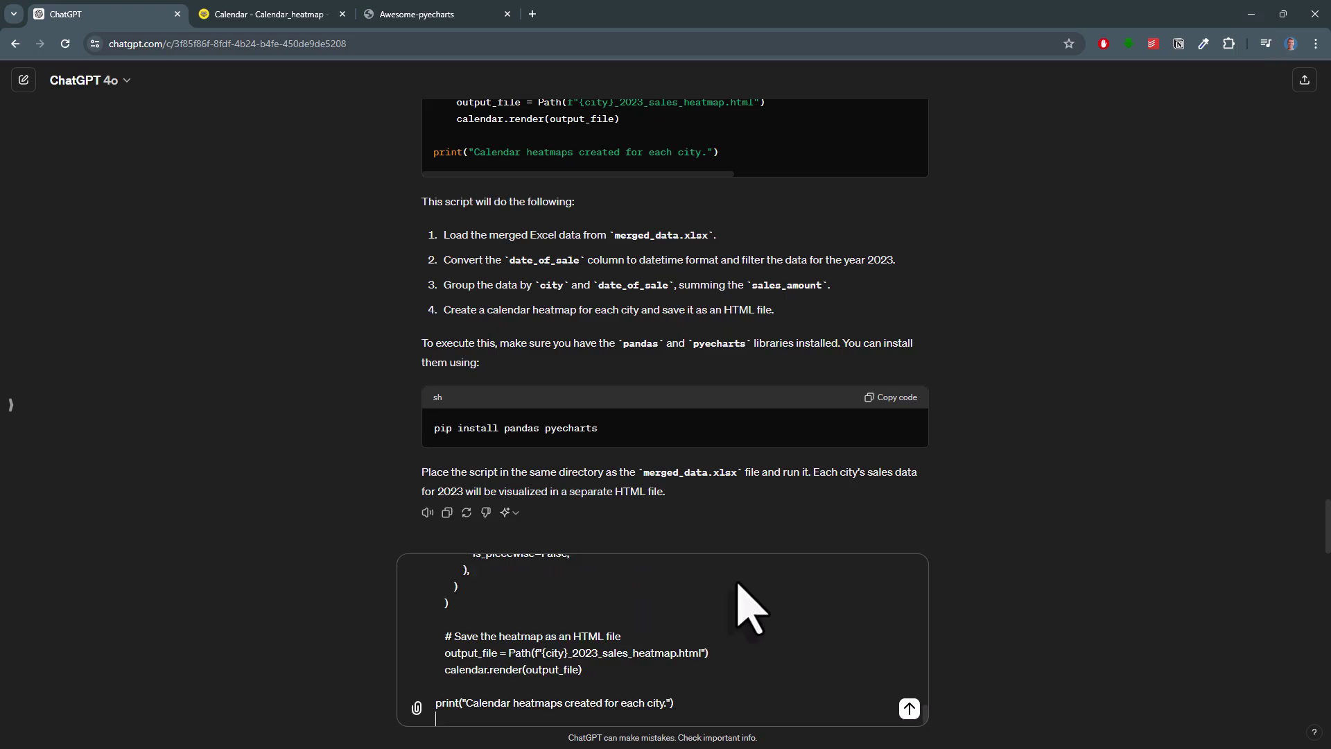
pyautogui.press('Return')
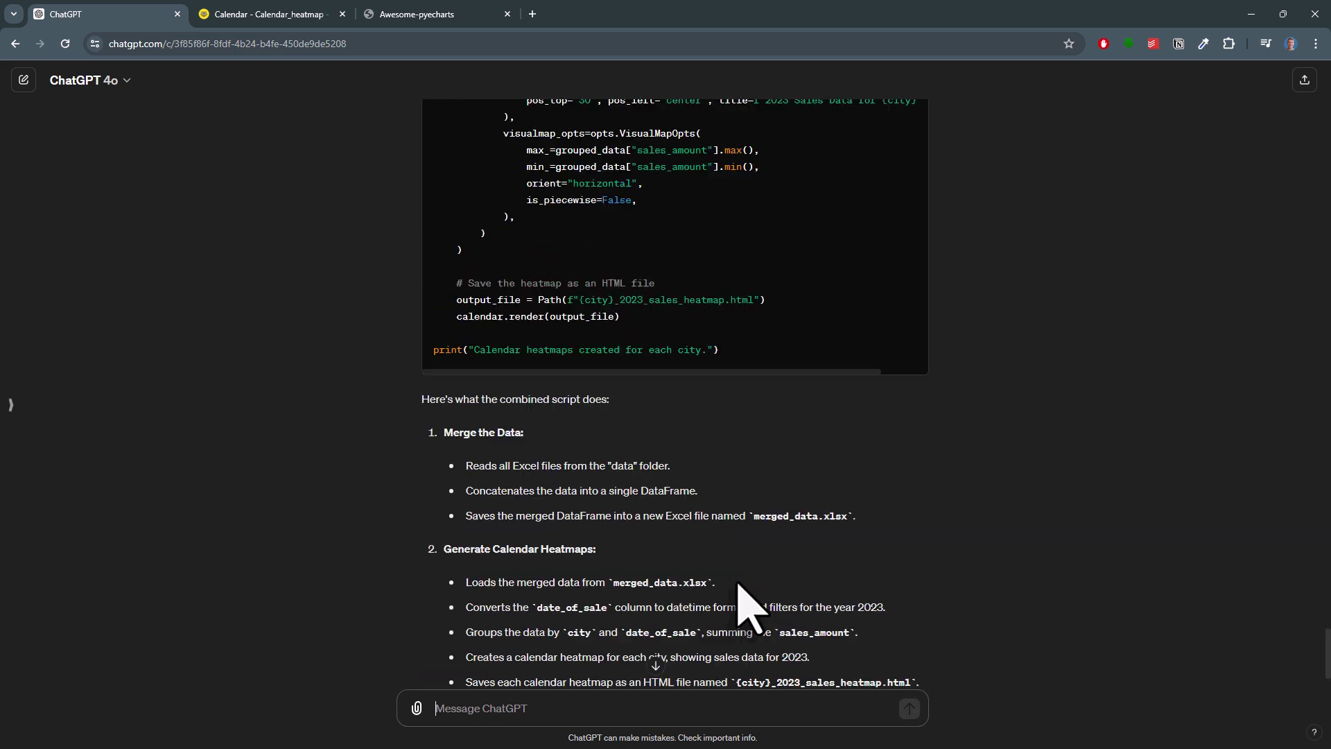
pyautogui.scroll(20, 749, 608)
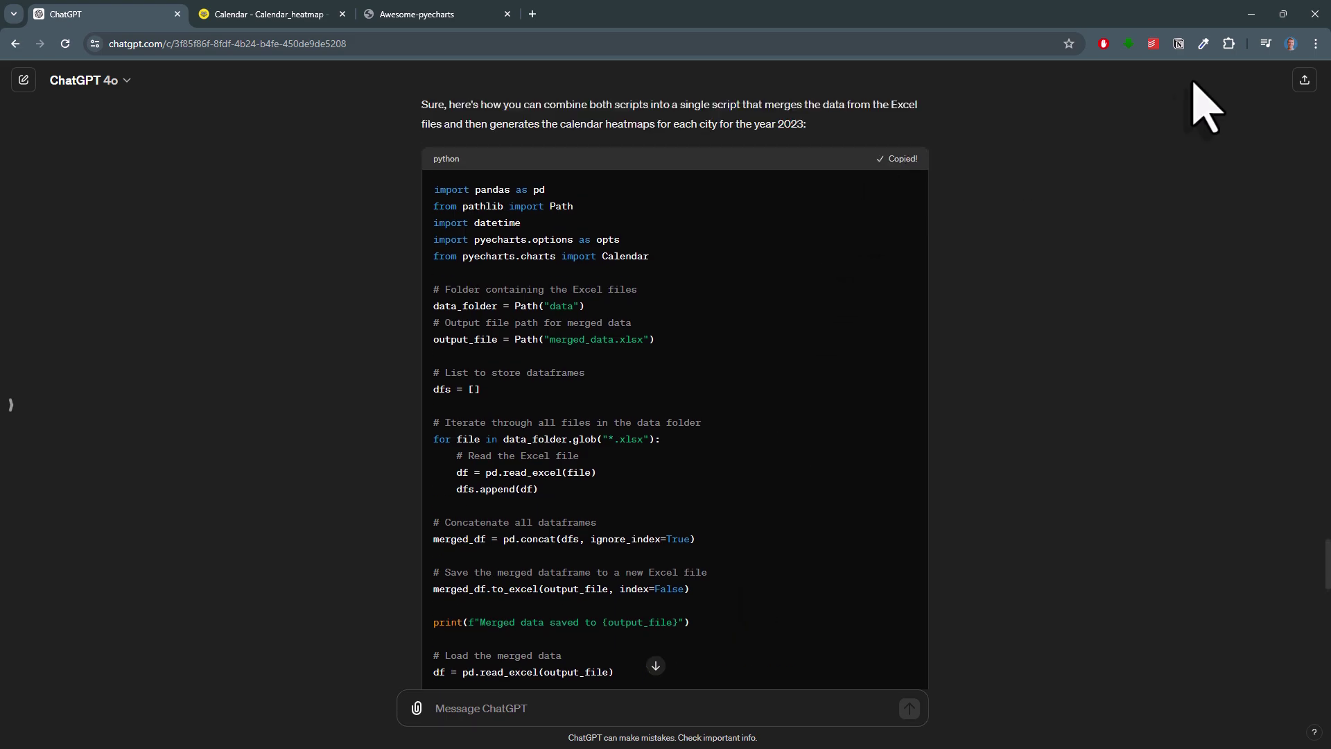
pyautogui.hotkey('alt', 'Tab')
# Create merge_and_visualize.py and paste the combined script into it
pyautogui.click(142, 80)
pyautogui.write('m')
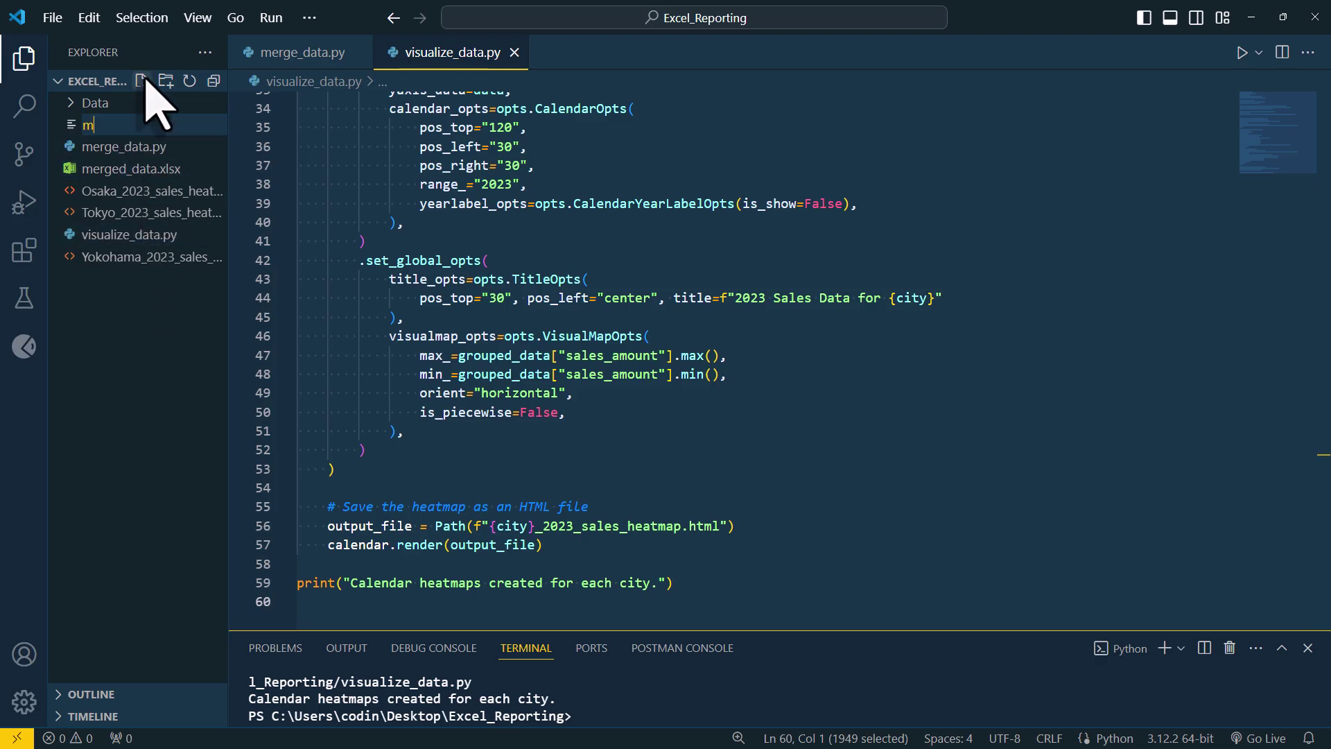
pyautogui.write('erge_and_visualize.py')
pyautogui.press('Return')
pyautogui.hotkey('ctrl', 'v')
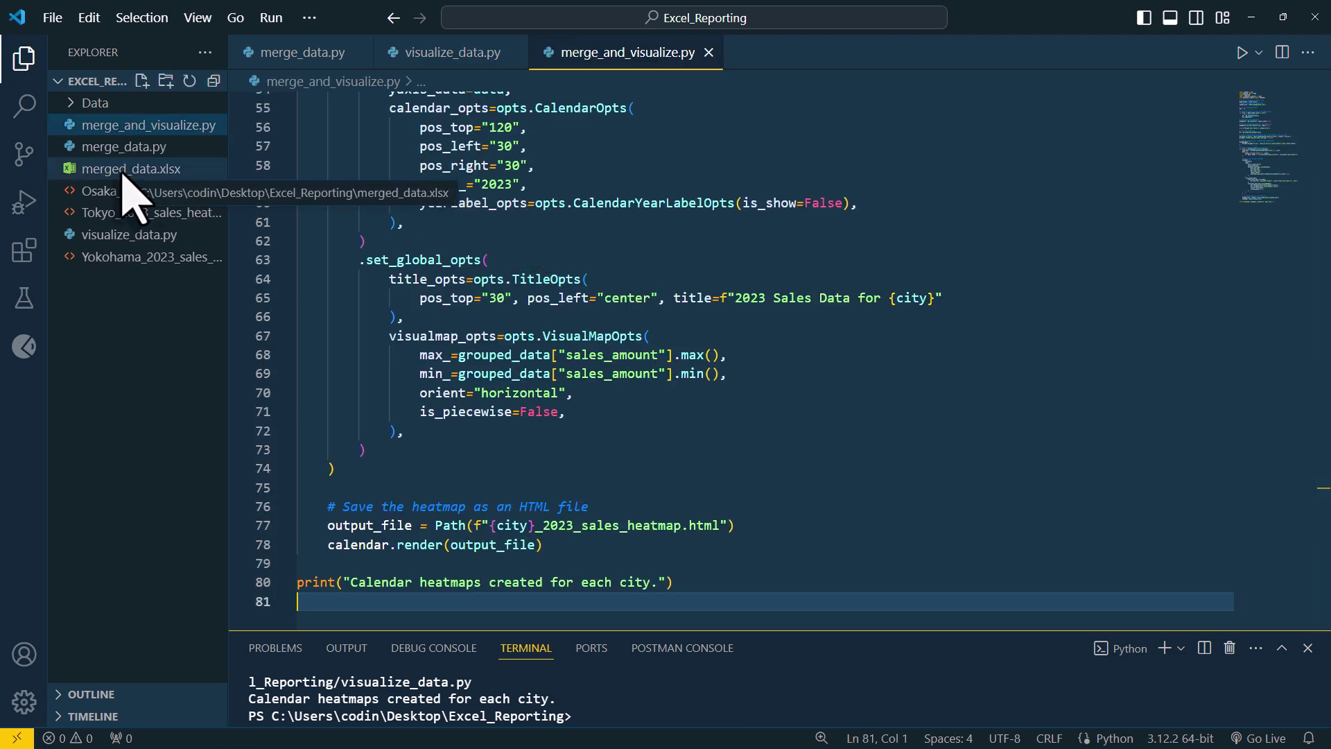
# Delete merged_data.xlsx and the Osaka, Tokyo and Yokohama heatmap files, then run the new script
pyautogui.rightClick(122, 172)
pyautogui.click(163, 586)
pyautogui.click(686, 397)
pyautogui.press('Delete')
pyautogui.press('Return')
pyautogui.click(126, 172)
pyautogui.press('Delete')
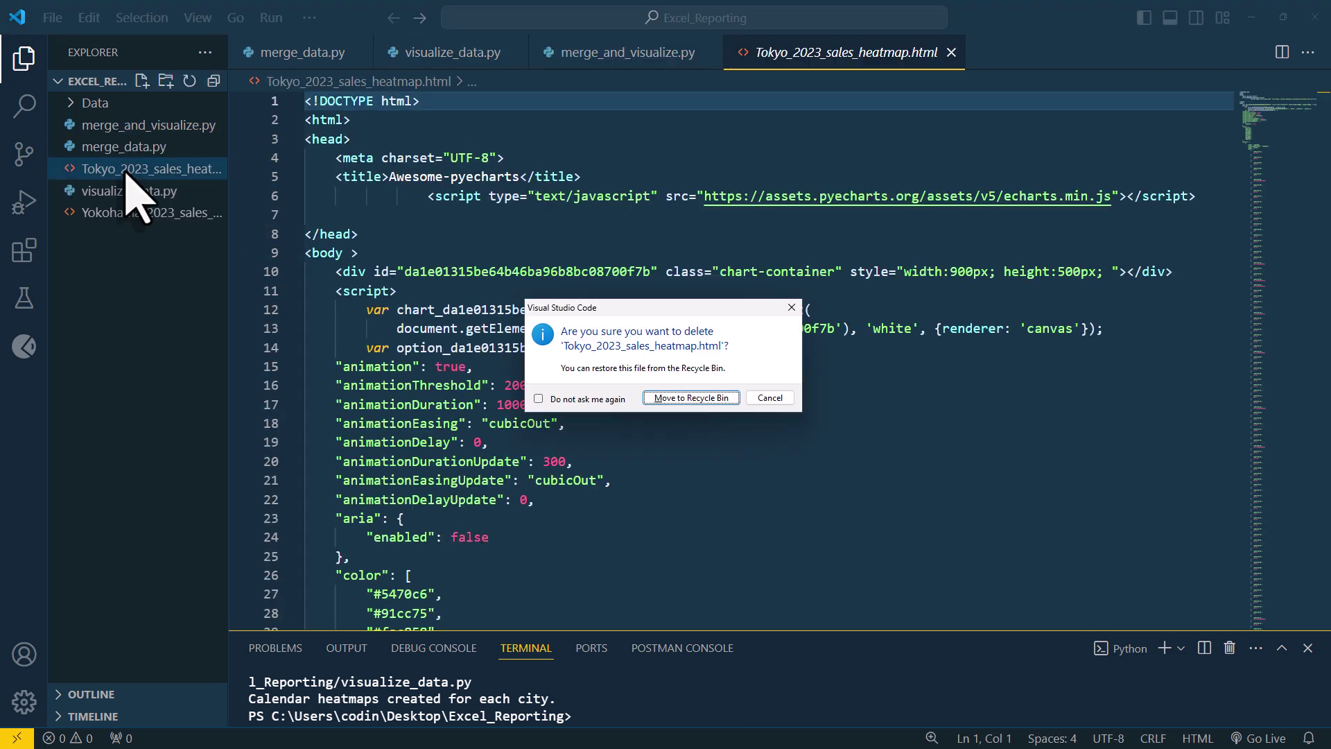
pyautogui.press('Return')
pyautogui.click(160, 194)
pyautogui.press('Delete')
pyautogui.press('Return')
pyautogui.click(1242, 52)
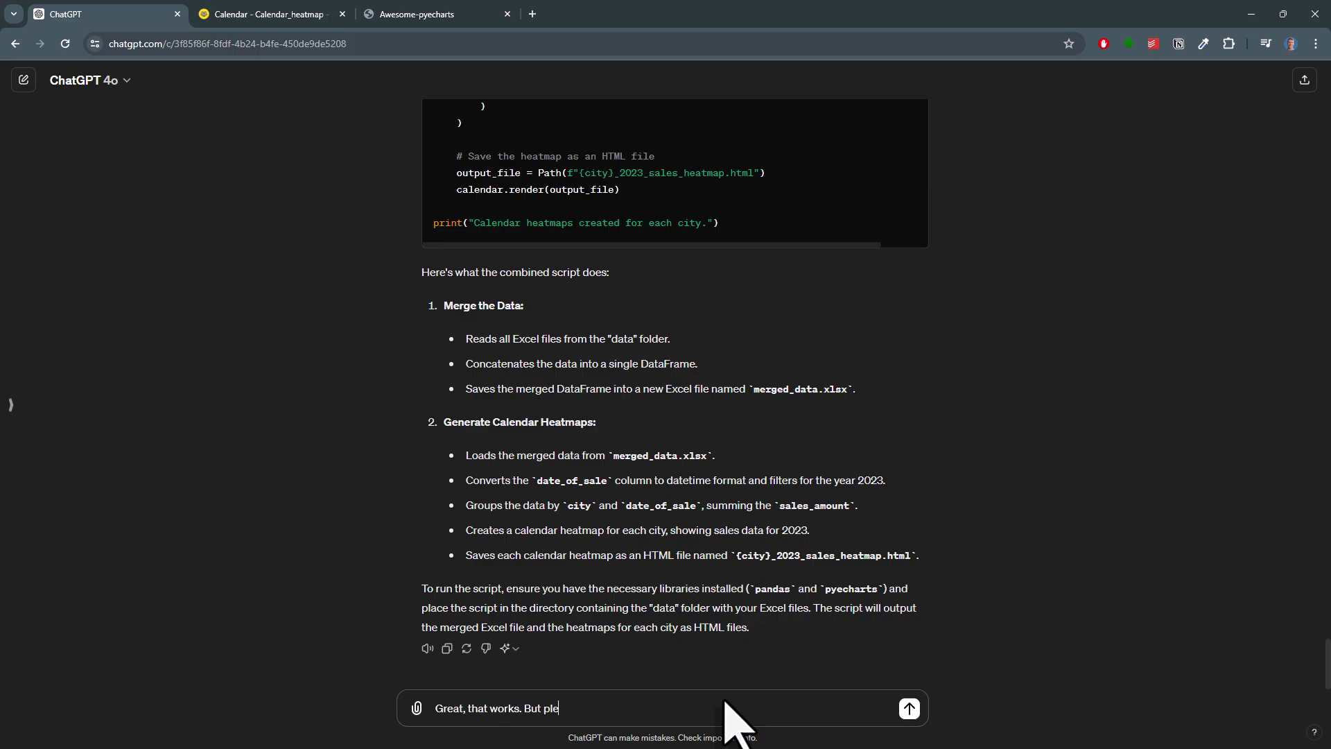
# Ask for a pandas method-chaining rewrite and copy the chained script ChatGPT returns
pyautogui.write('das chaining method')
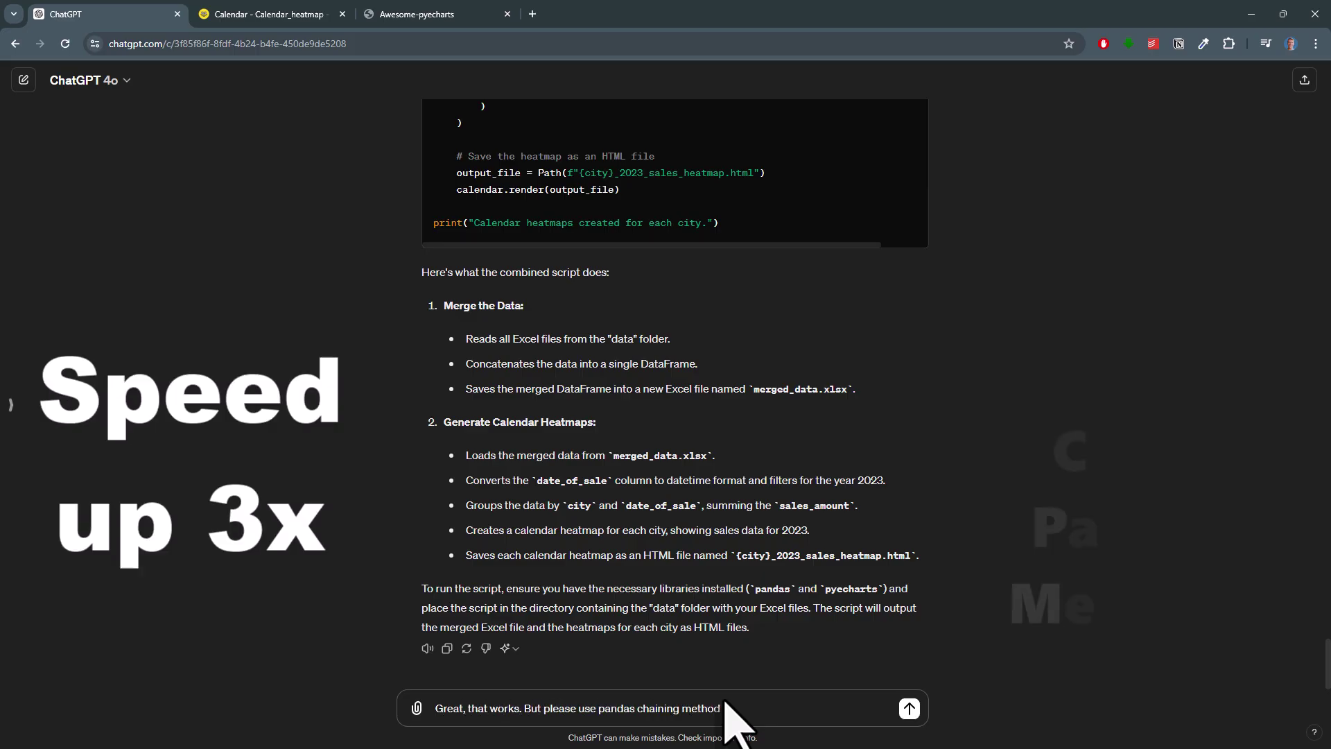
pyautogui.press('Return')
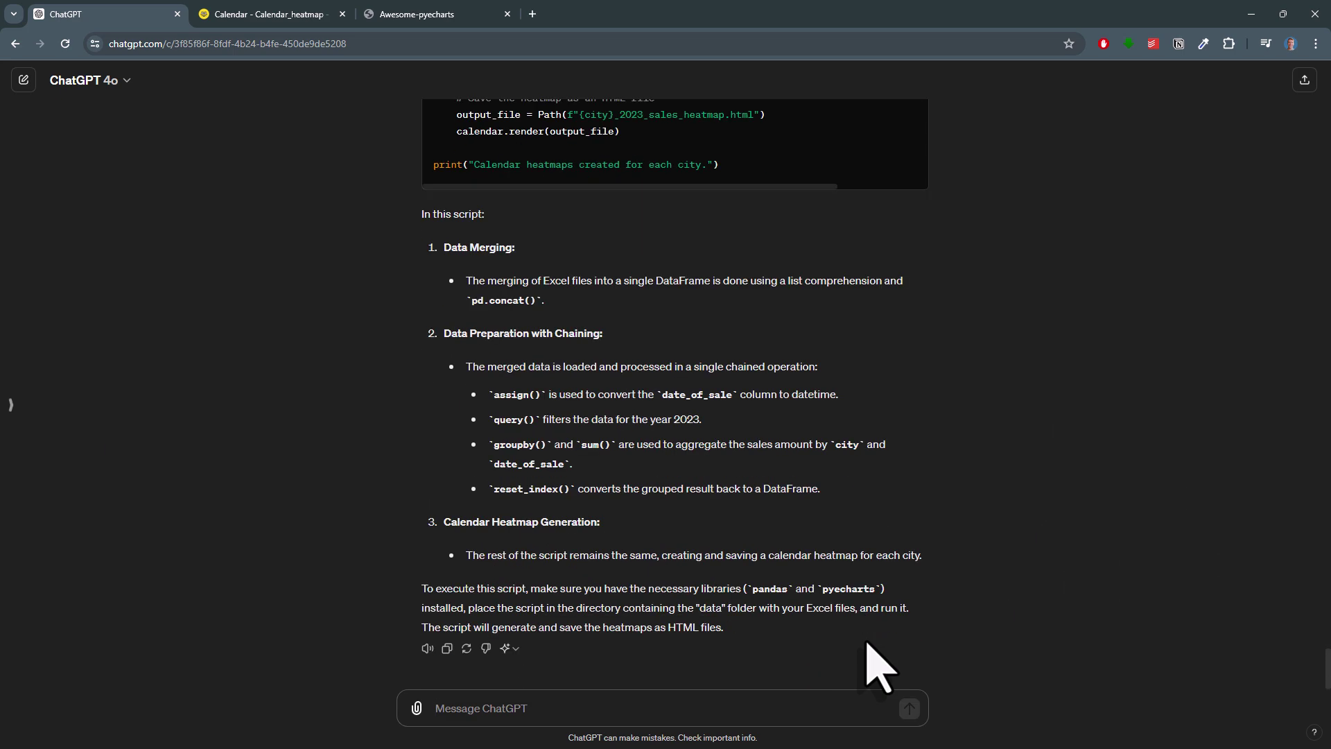
pyautogui.scroll(10, 879, 665)
pyautogui.scroll(4, 869, 644)
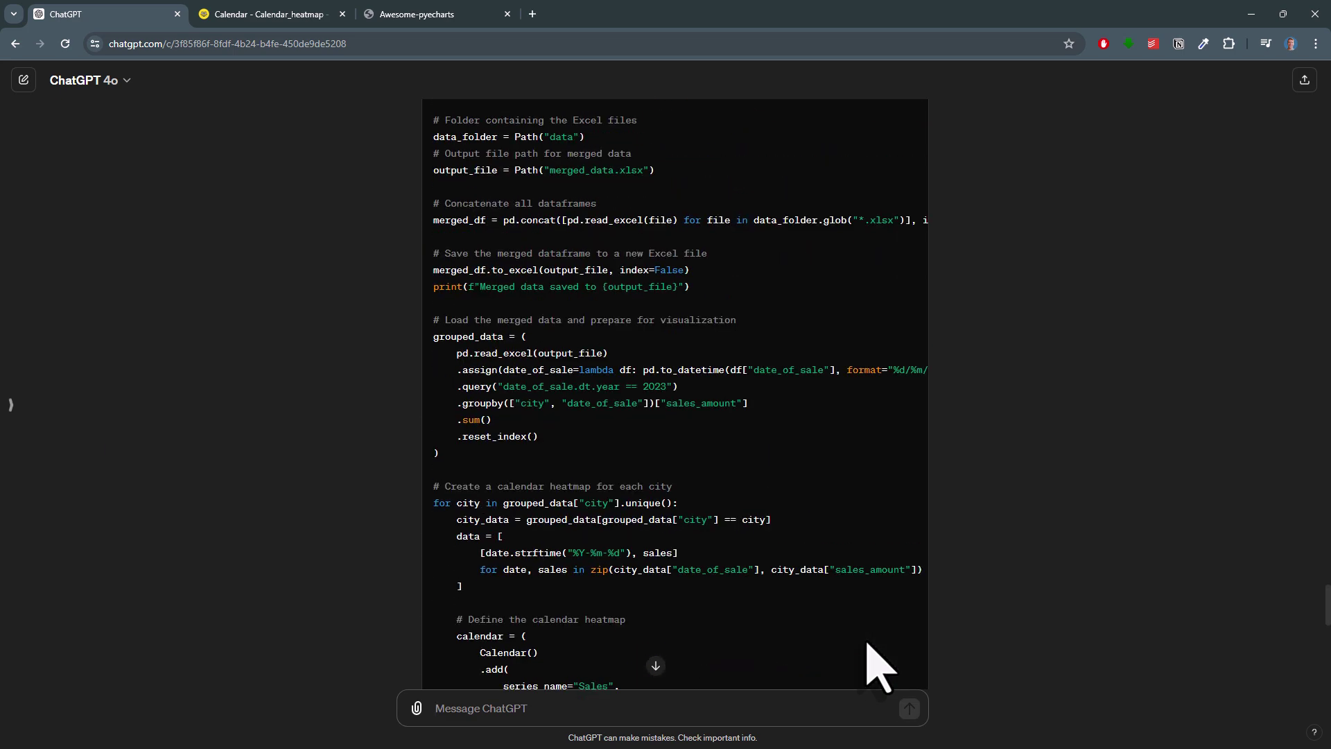
pyautogui.click(895, 132)
pyautogui.click(1250, 15)
# Replace merge_and_visualize.py's code with the chained-pandas version, review it, and rerun the script
pyautogui.hotkey('ctrl', 'a')
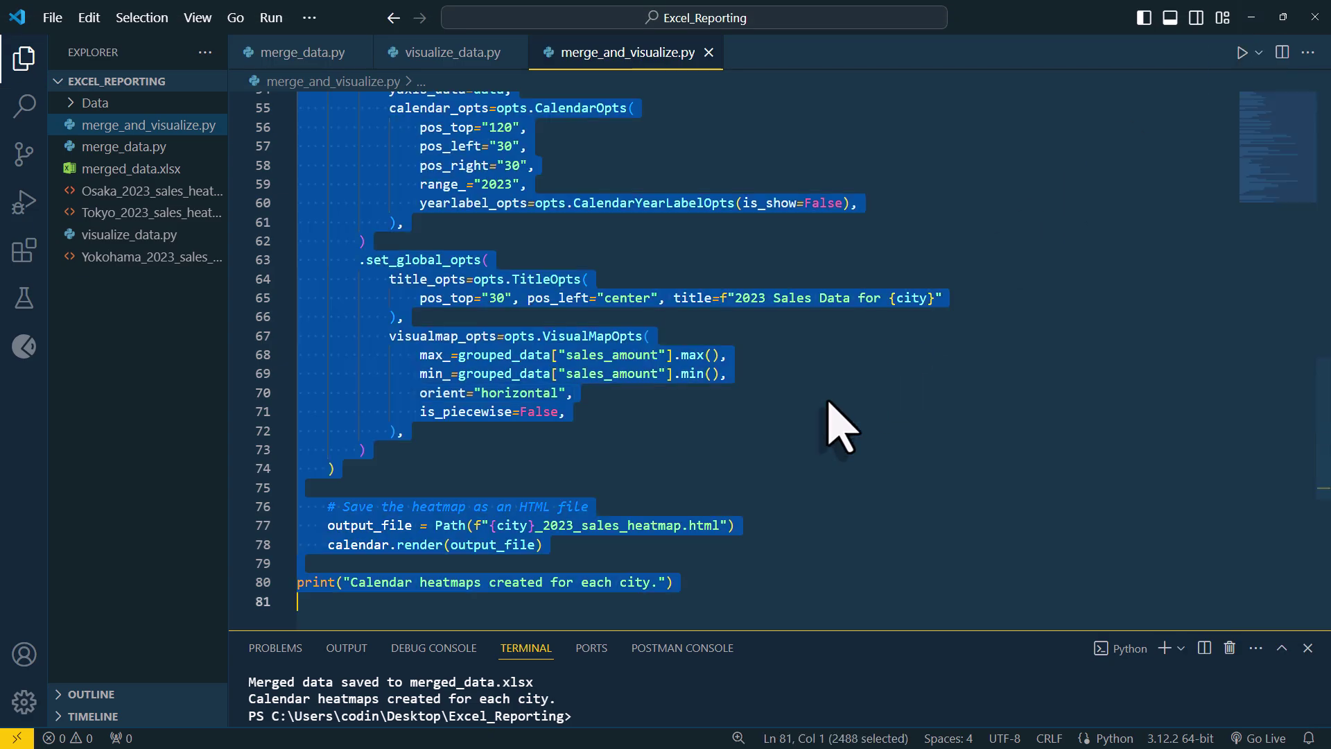
pyautogui.hotkey('ctrl', 'v')
pyautogui.scroll(12, 865, 427)
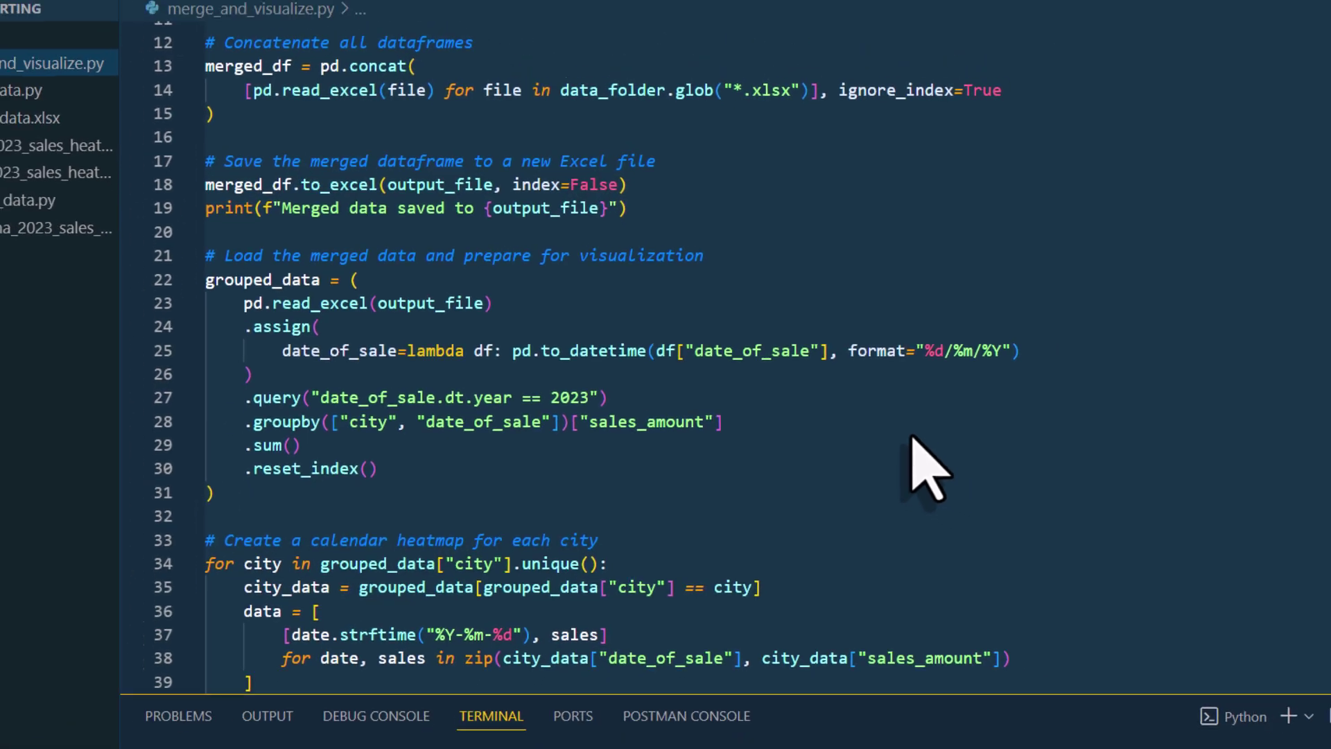
pyautogui.click(1241, 54)
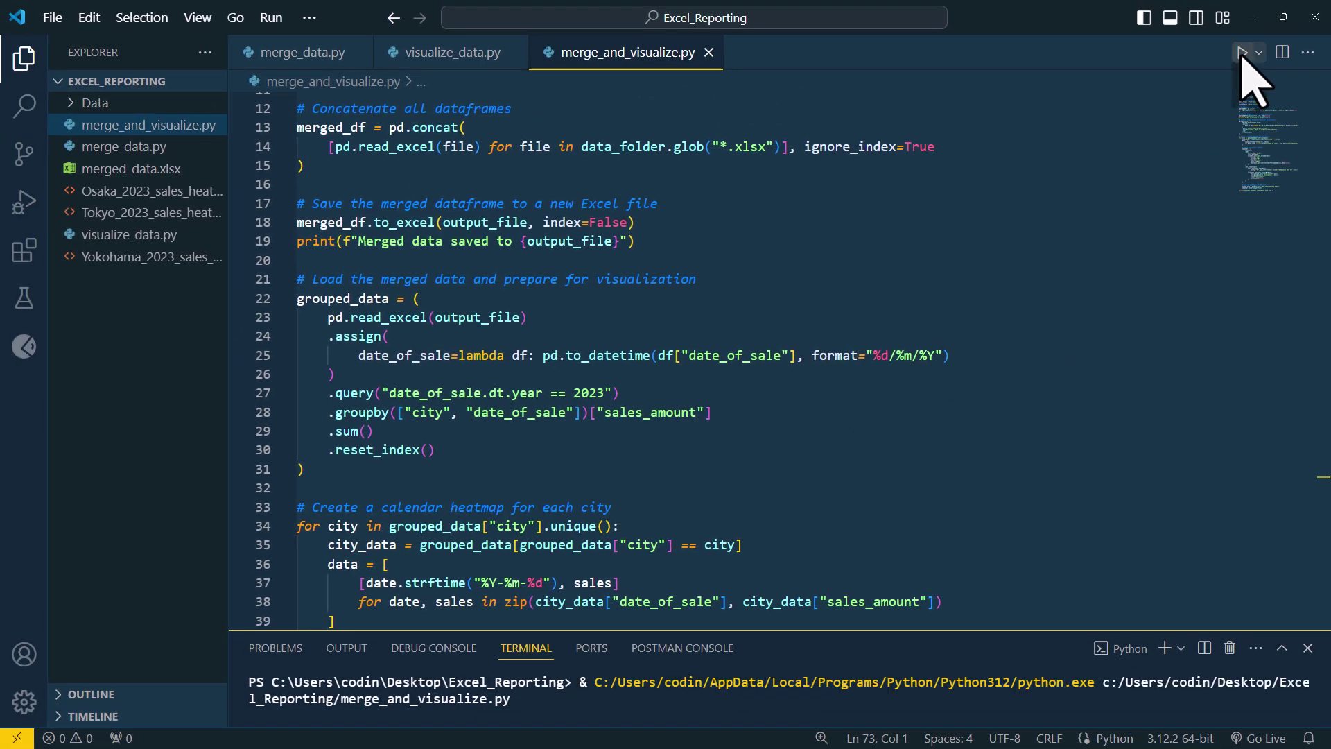